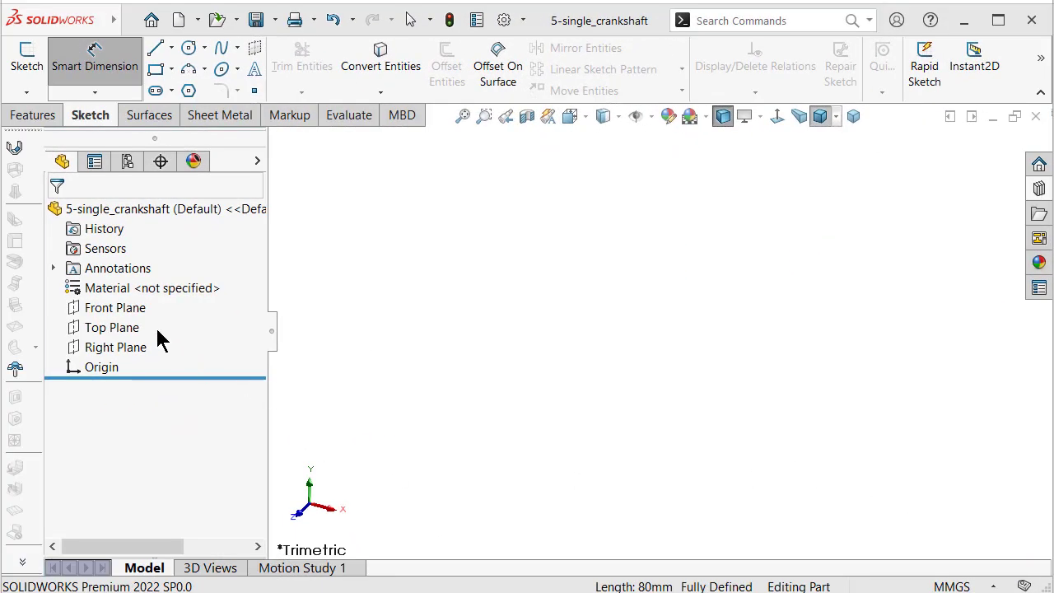
Step: Start a sketch on the Front Plane and draw a circle centred on the origin
left_click(136, 303)
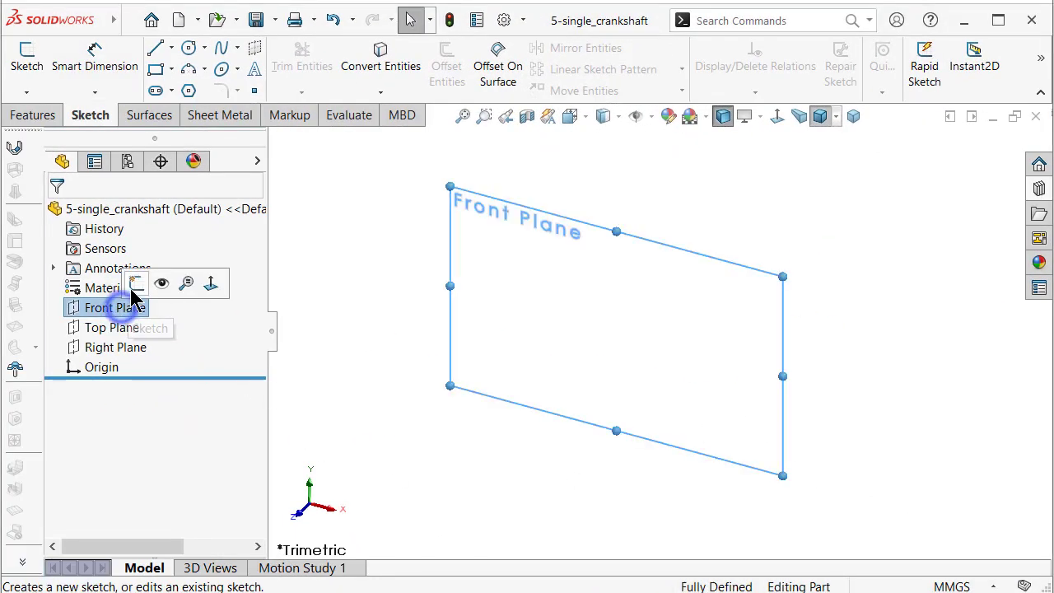
left_click(134, 284)
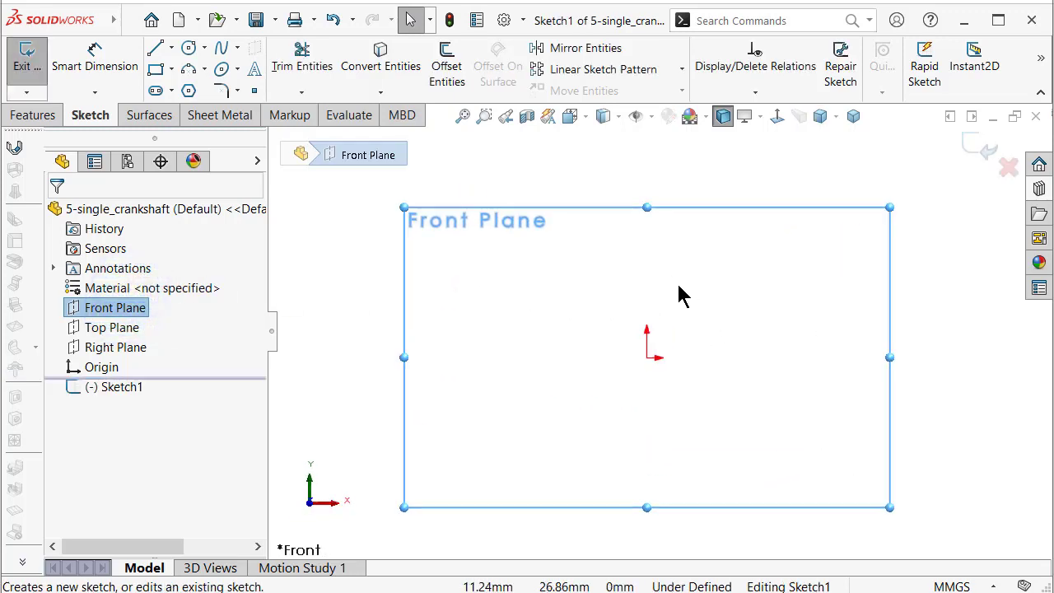
key("s")
left_click(790, 342)
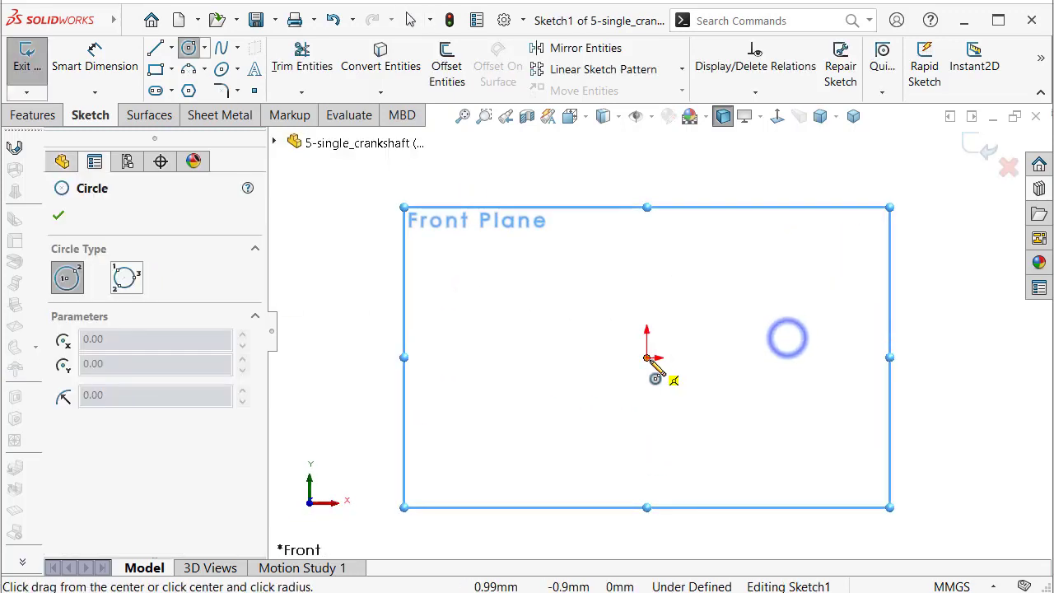
left_click(646, 358)
left_click(647, 330)
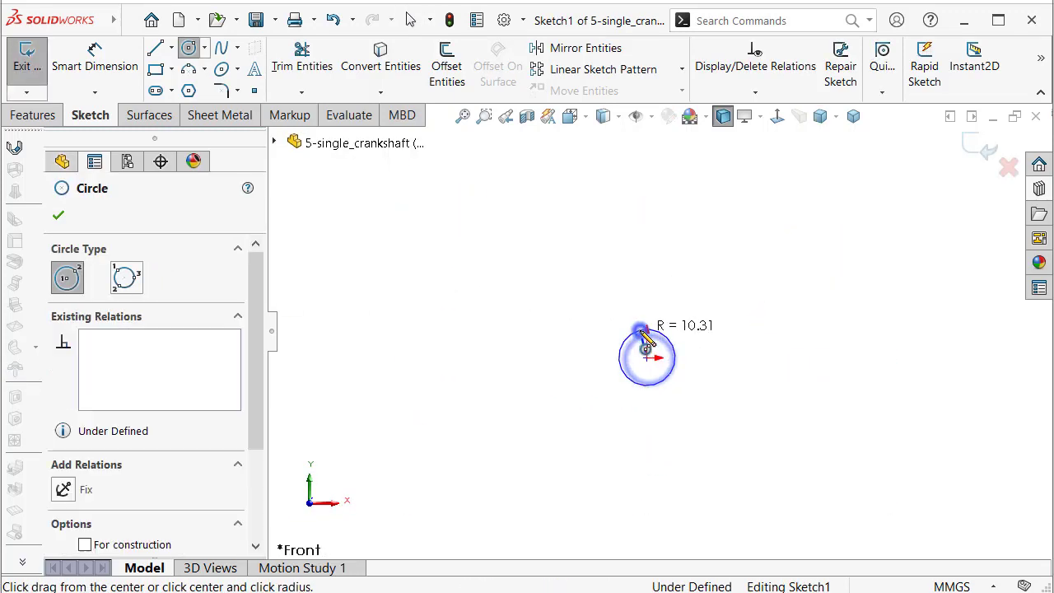
Step: Draw two concentric circles sharing a centre above the origin circle
left_click(647, 227)
left_click(666, 242)
left_click(646, 227)
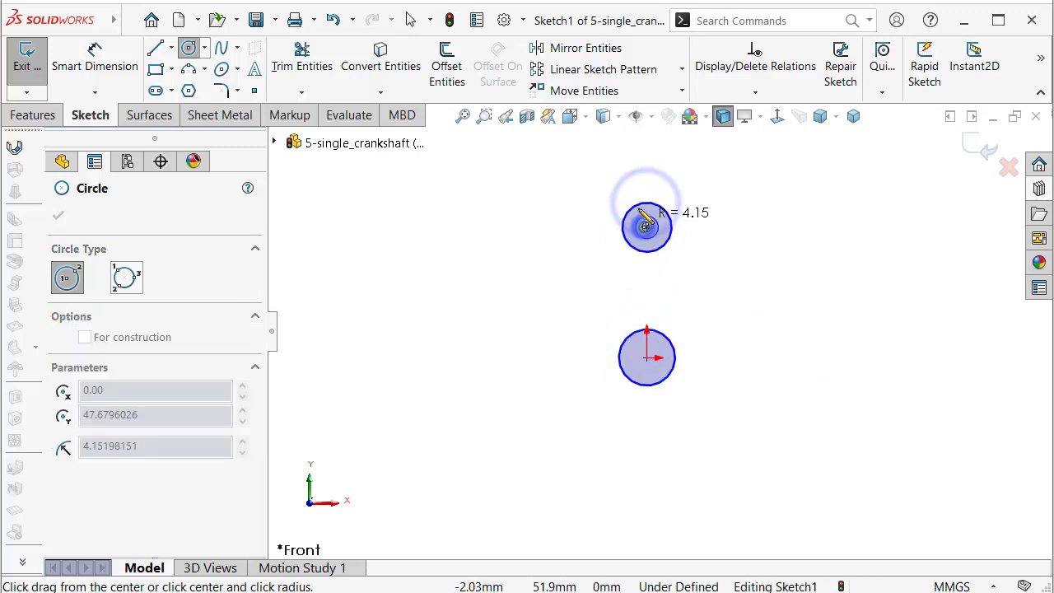
left_click(633, 204)
right_click_drag(848, 350, 805, 266)
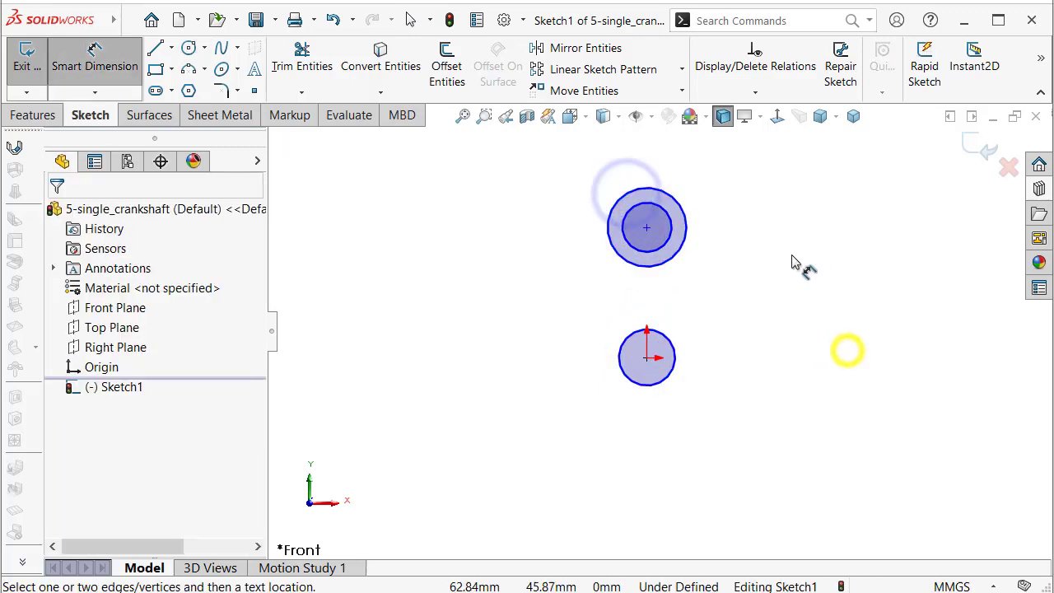
Step: Dimension the origin circle Ø40 and the upper concentric circles Ø45 and Ø55
left_click(675, 371)
left_click(797, 380)
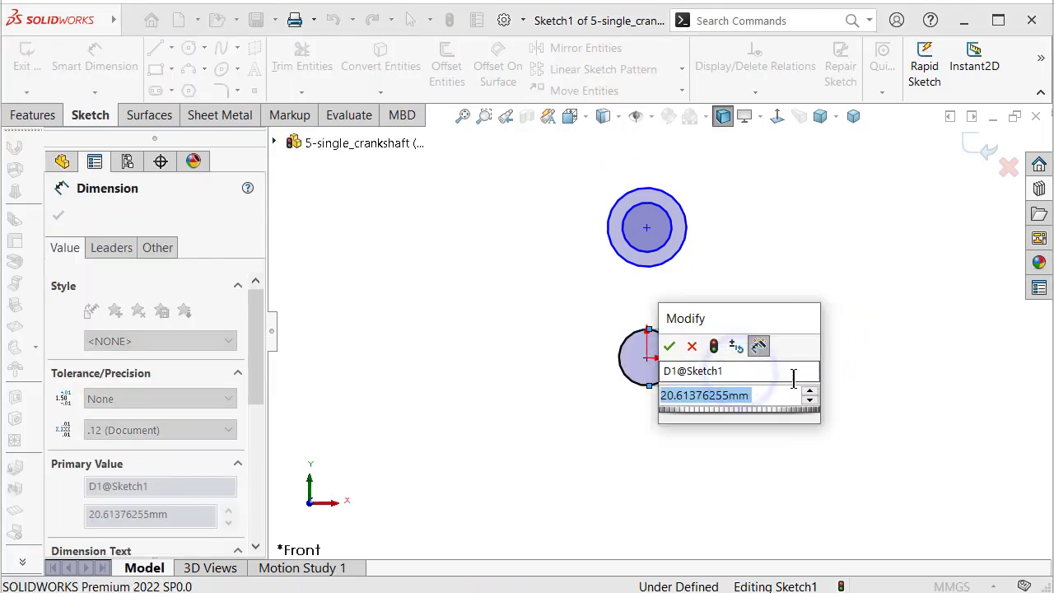
type("40")
key("Return")
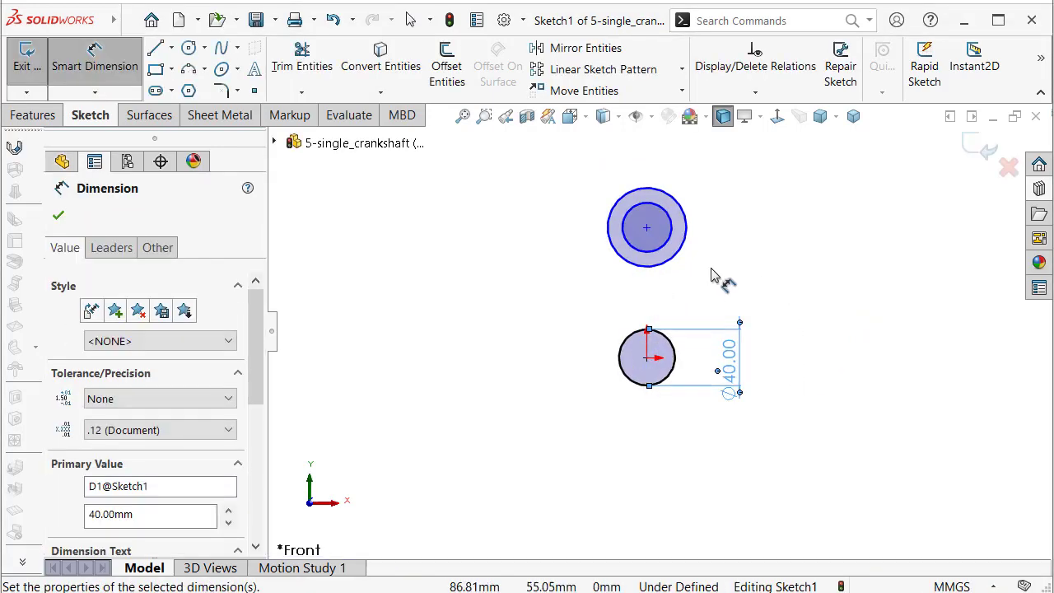
left_click(674, 238)
left_click(803, 257)
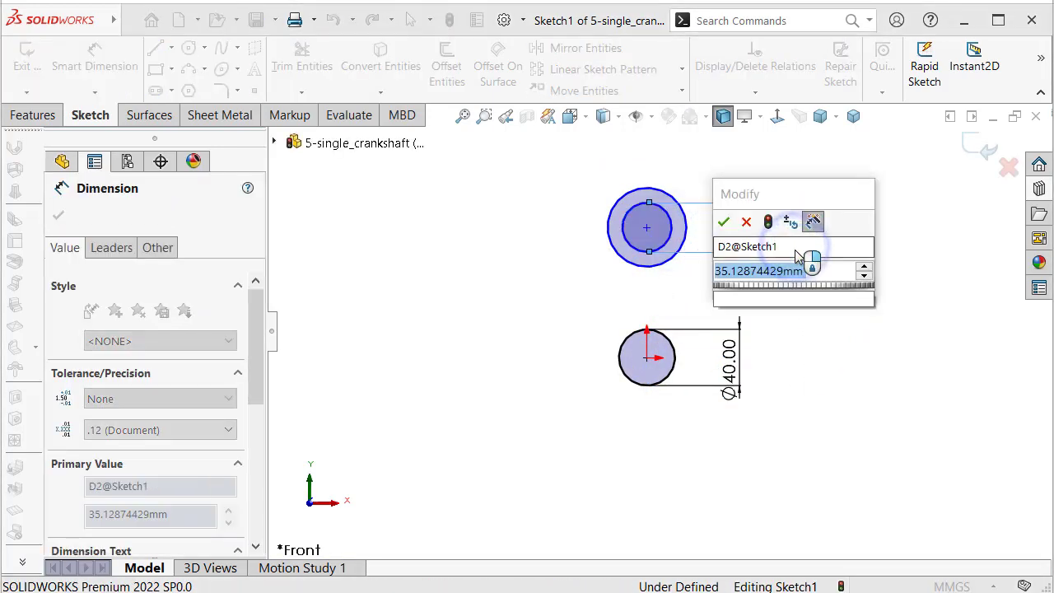
type("45")
key("Return")
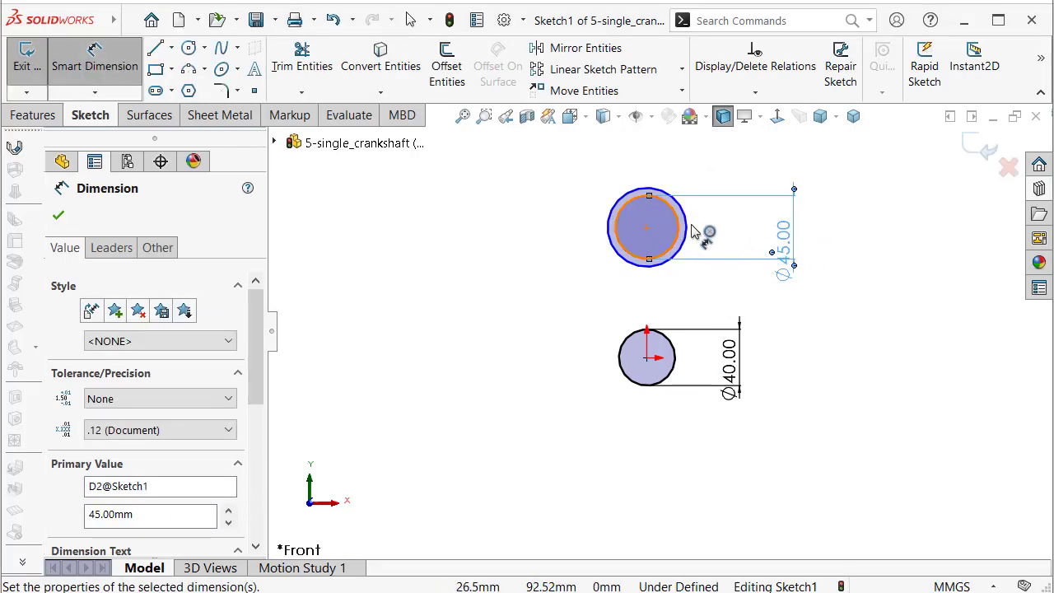
left_click(688, 226)
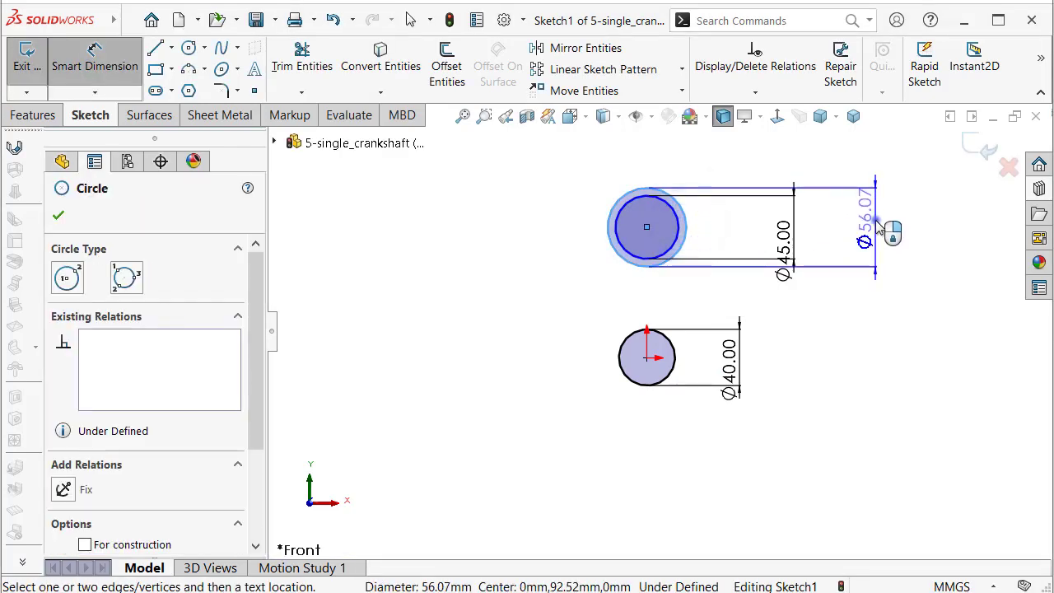
left_click(880, 229)
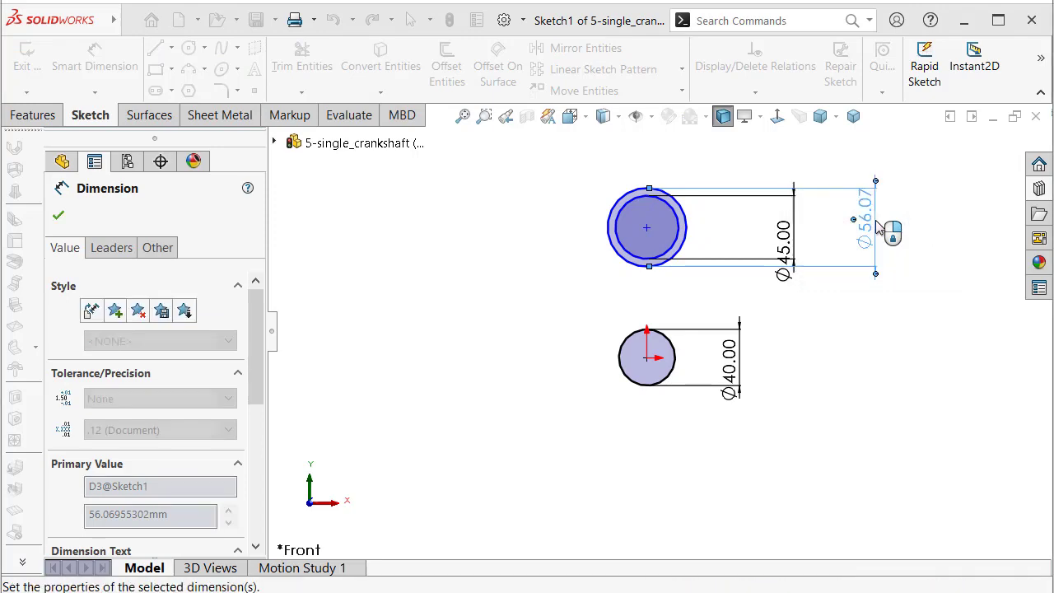
type("55")
key("Return")
Step: Set the vertical distance between the two circle centres to 32 mm
left_click(648, 227)
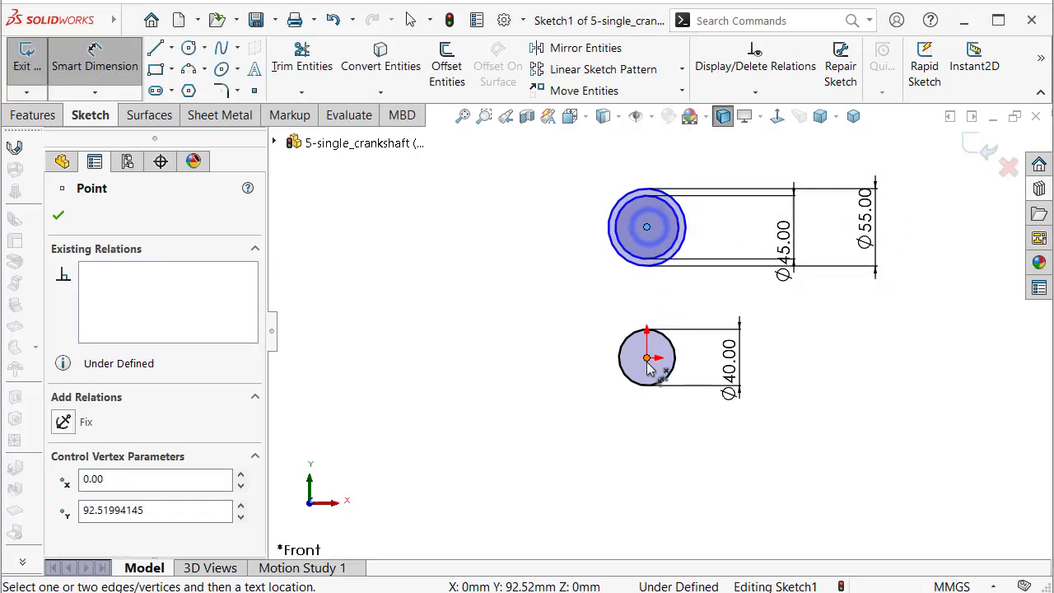
left_click(647, 356)
left_click(397, 332)
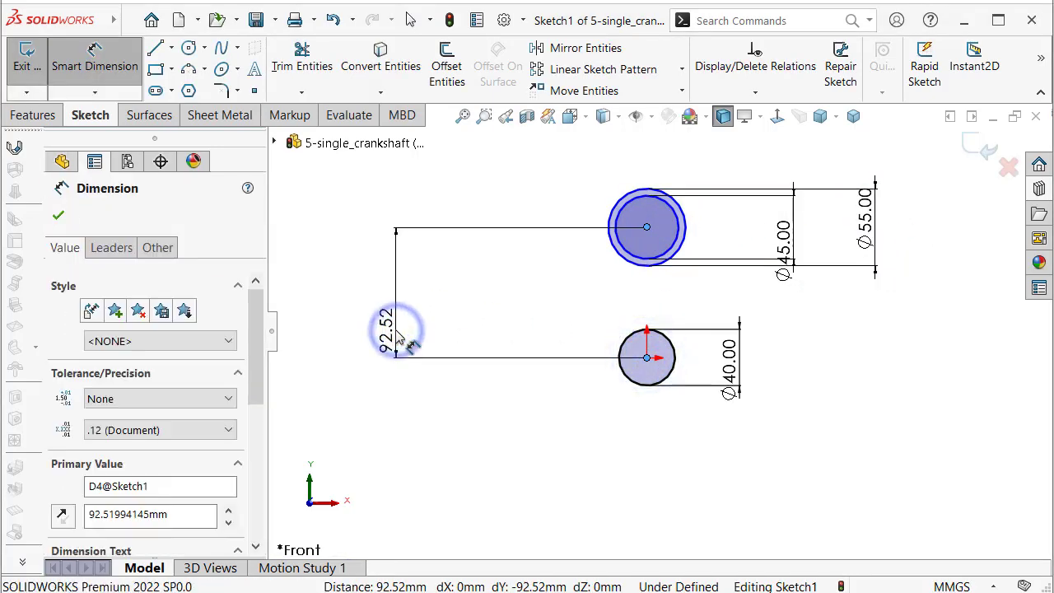
type("32")
key("Return")
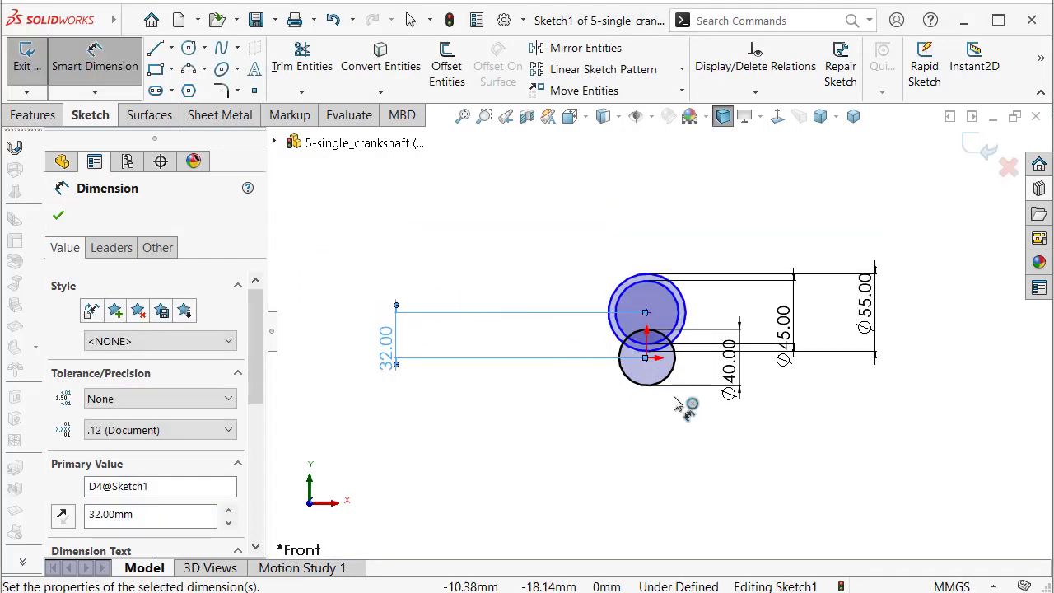
scroll(701, 330, "down", 2)
scroll(663, 331, "down", 2)
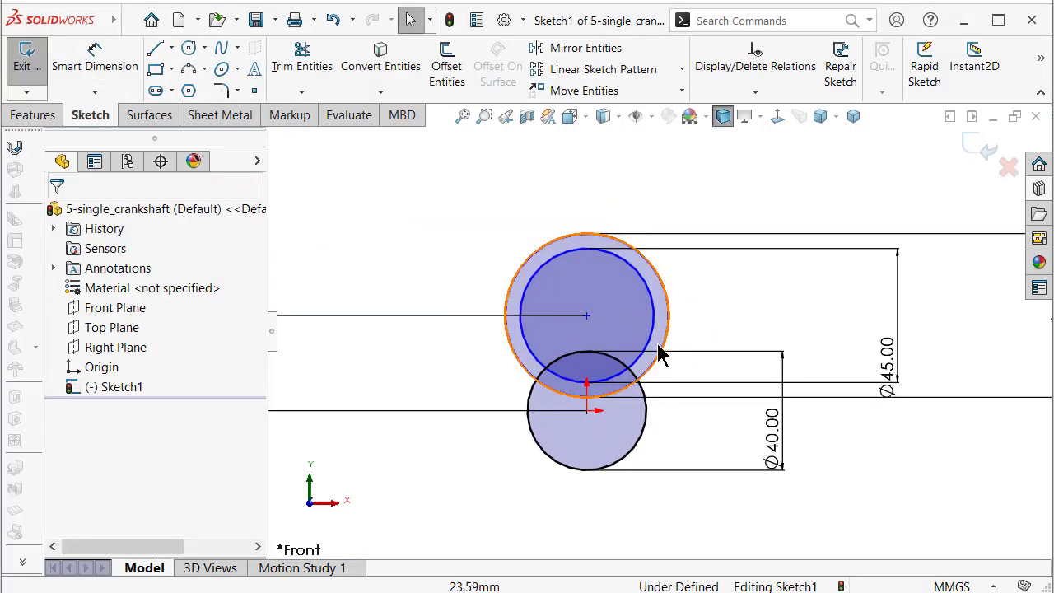
scroll(663, 356, "up", 1)
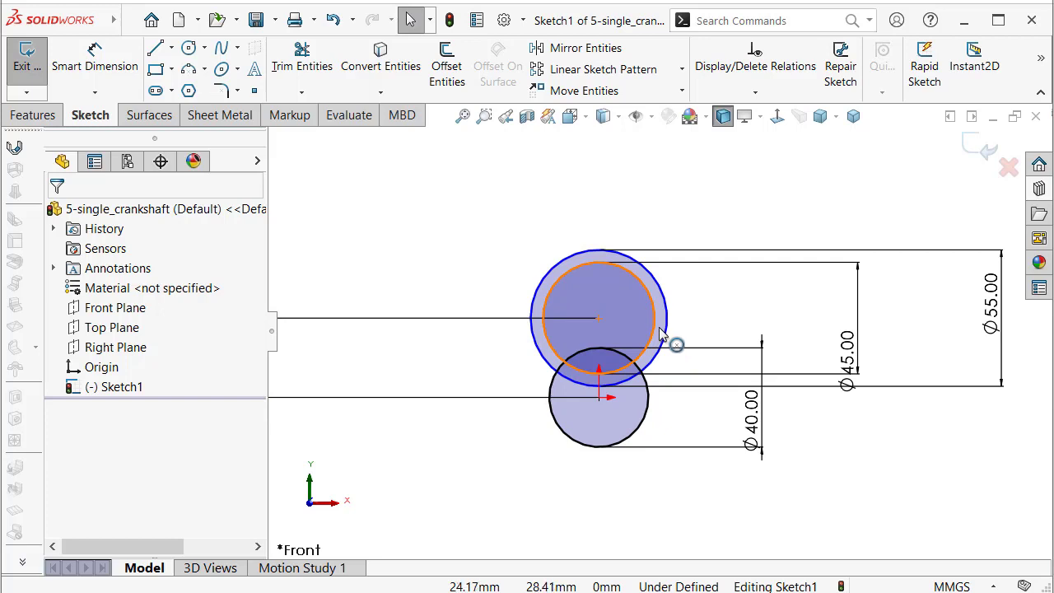
scroll(659, 334, "up", 2)
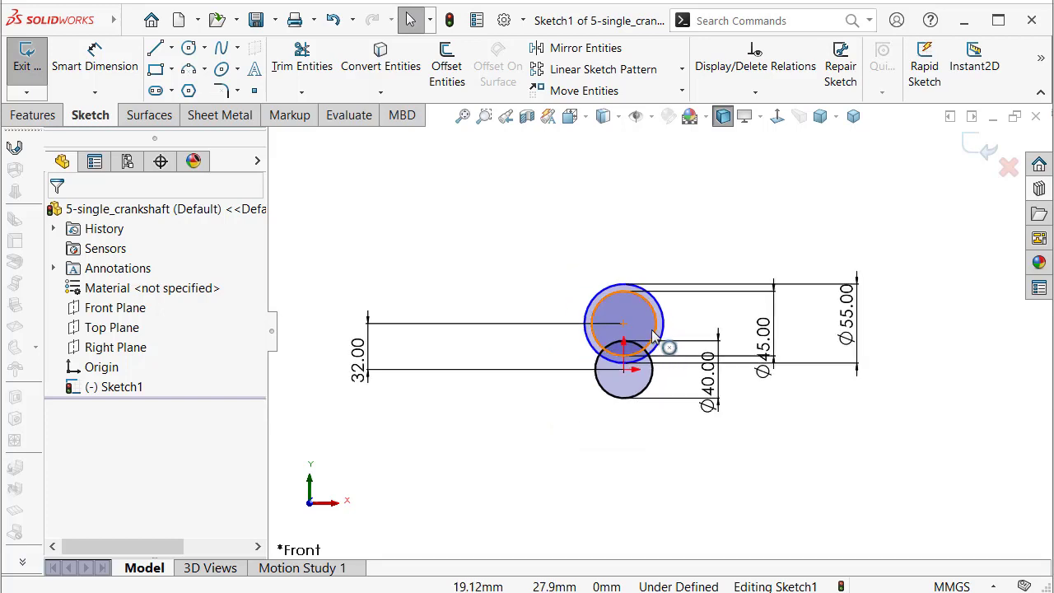
left_click(657, 317)
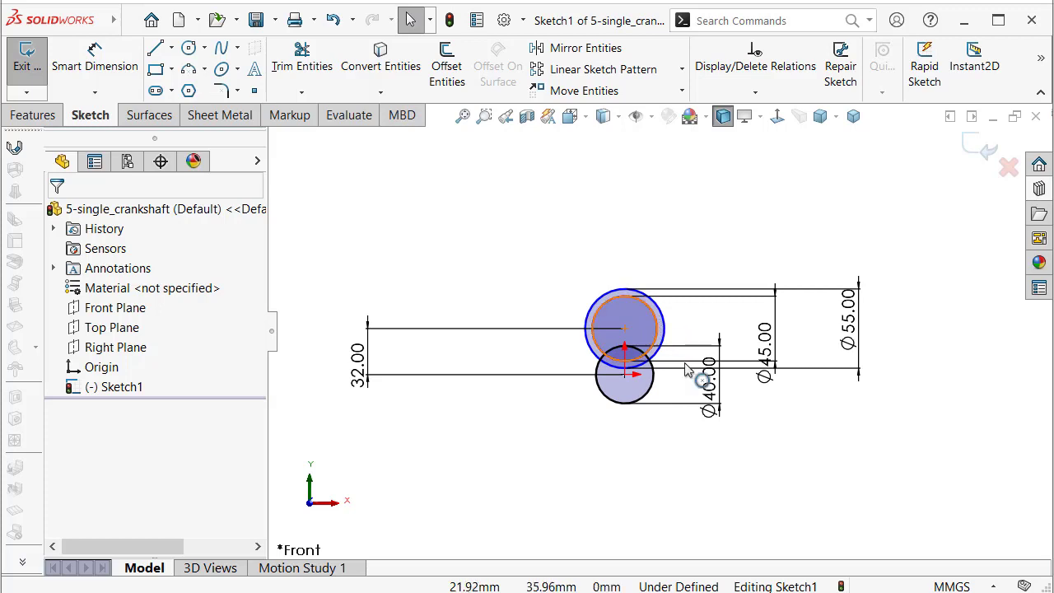
scroll(651, 313, "down", 2)
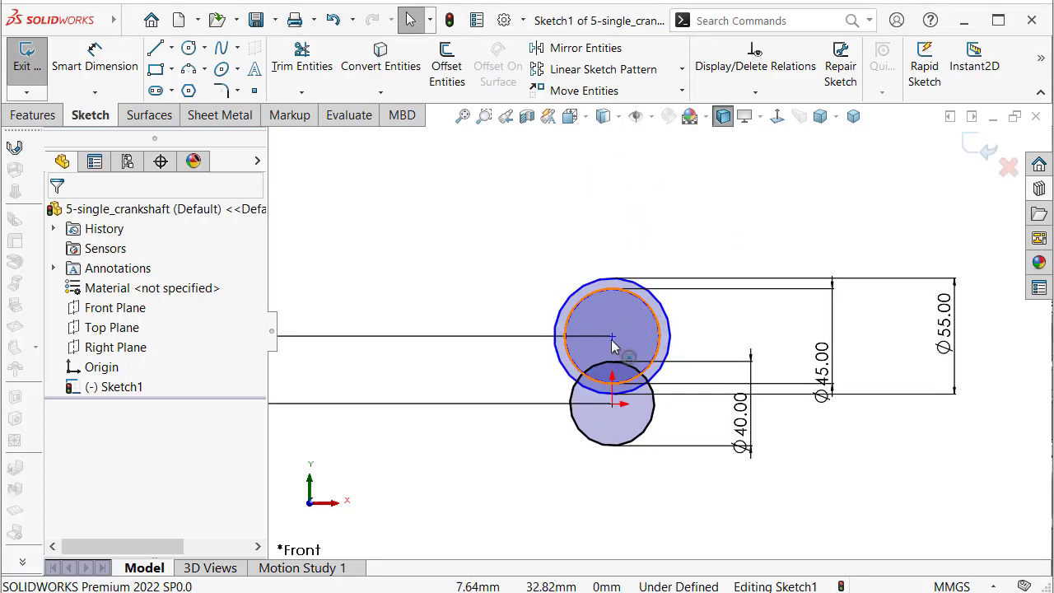
Step: Add a Vertical relation between the upper circles' centre and the origin
left_click(612, 338)
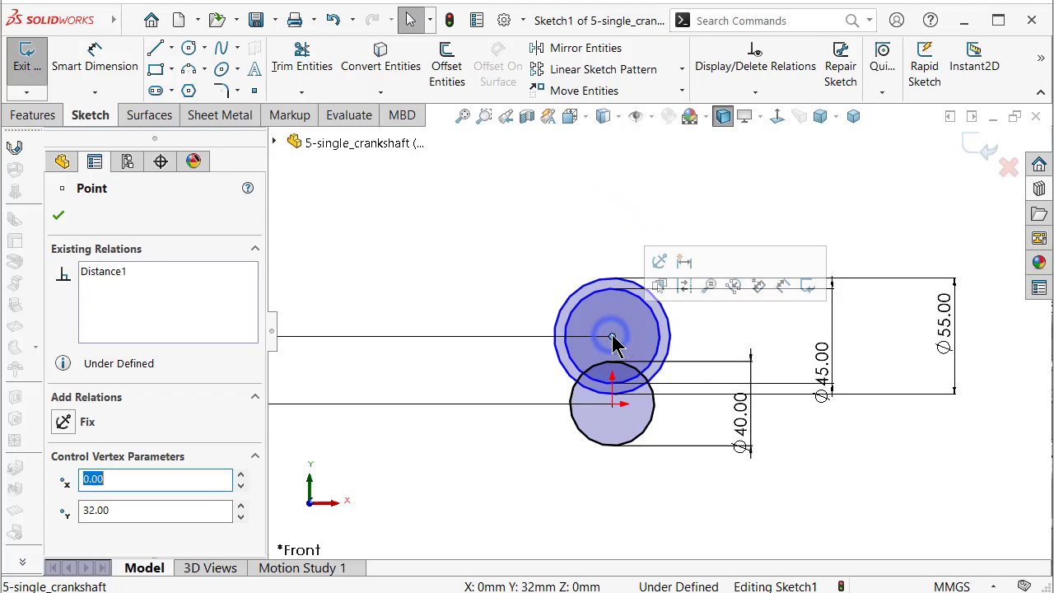
left_click(614, 408, "ctrl")
left_click(685, 329)
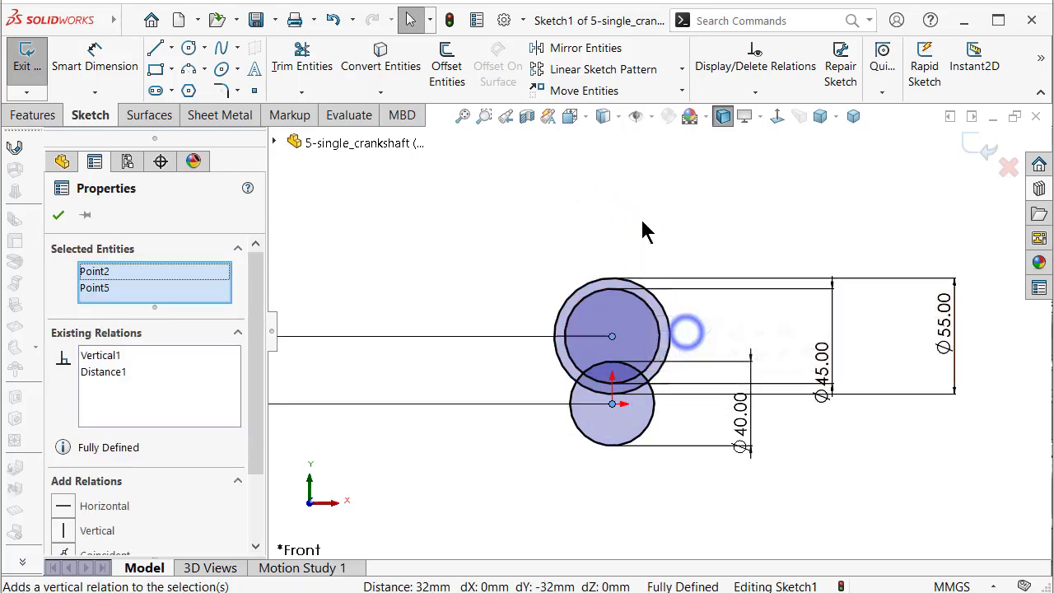
left_click(642, 221)
scroll(640, 280, "up", 1)
Step: Convert the Ø55, Ø45 and Ø40 circles to construction geometry
left_click(635, 292)
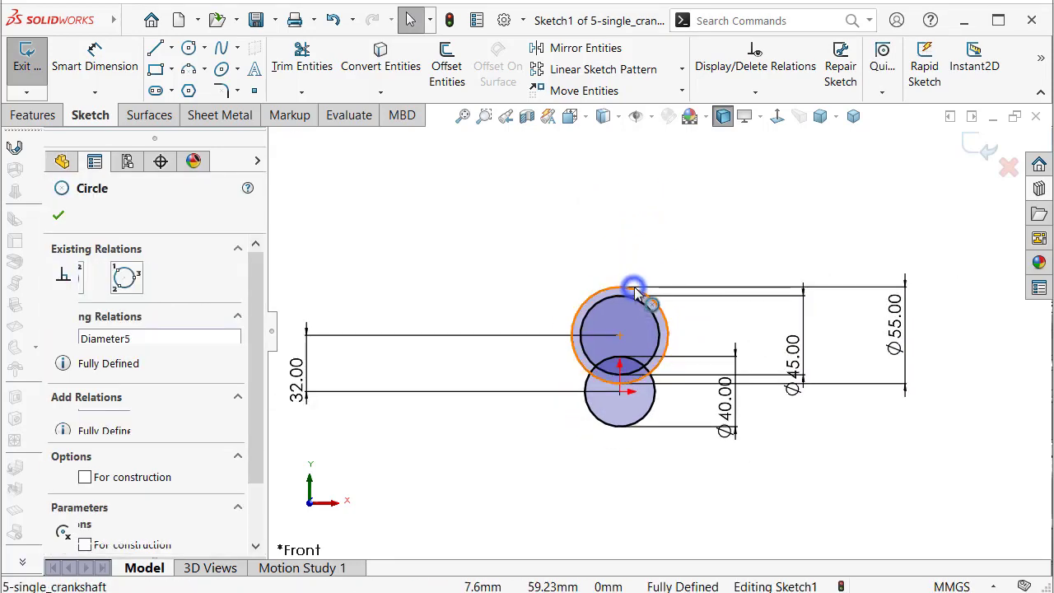
left_click(707, 239)
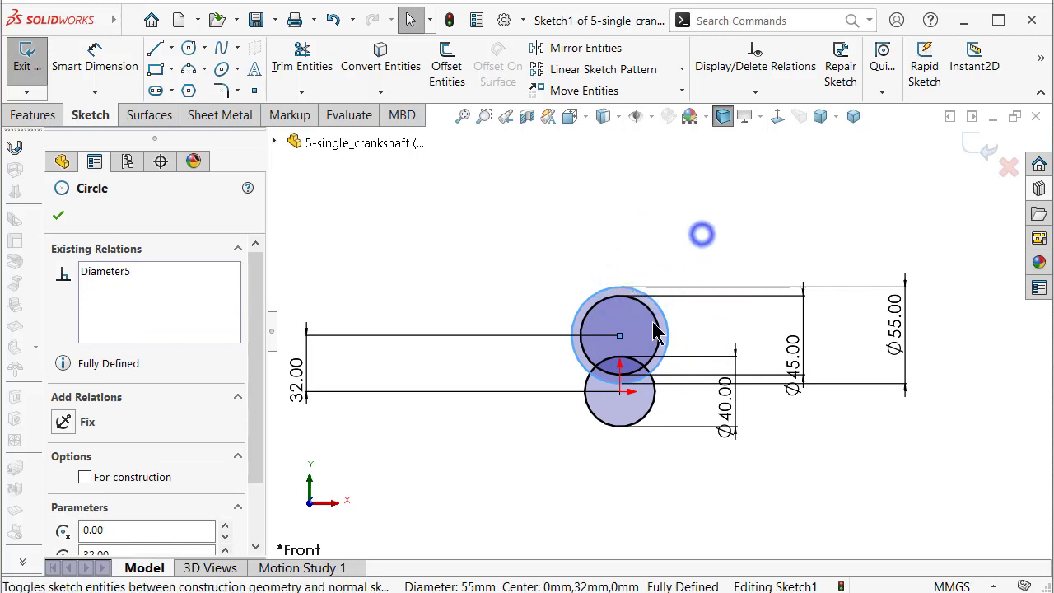
left_click(653, 311)
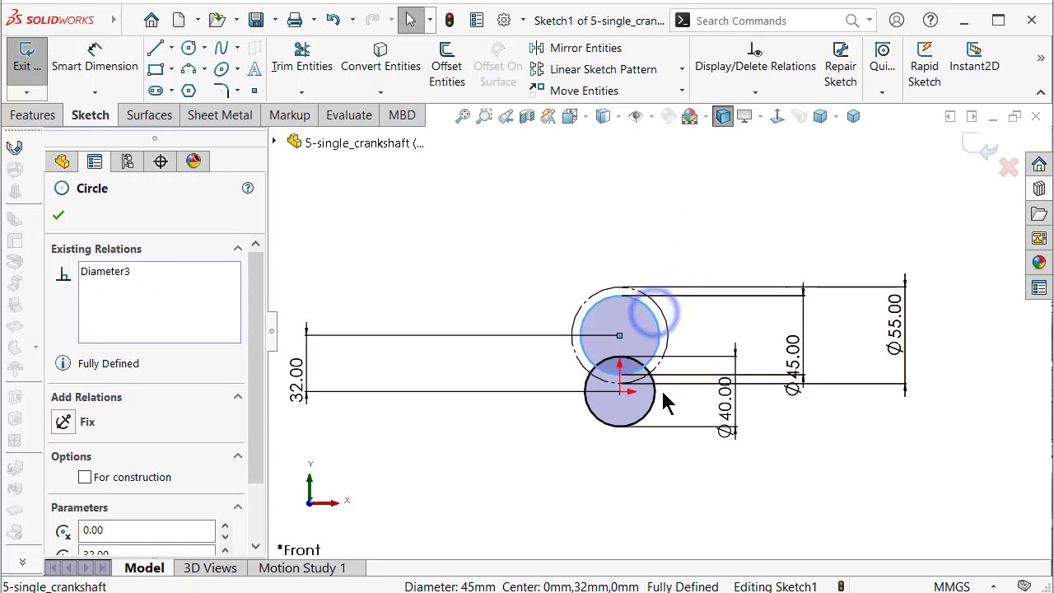
left_click(657, 396, "ctrl")
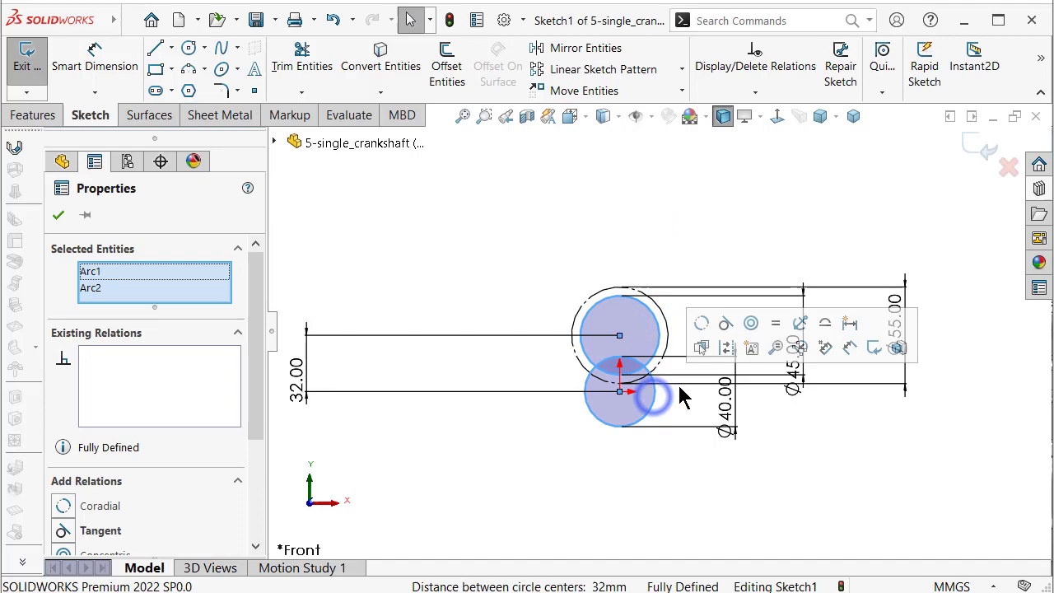
left_click(723, 350)
scroll(678, 414, "down", 1)
scroll(666, 423, "down", 1)
scroll(593, 405, "down", 1)
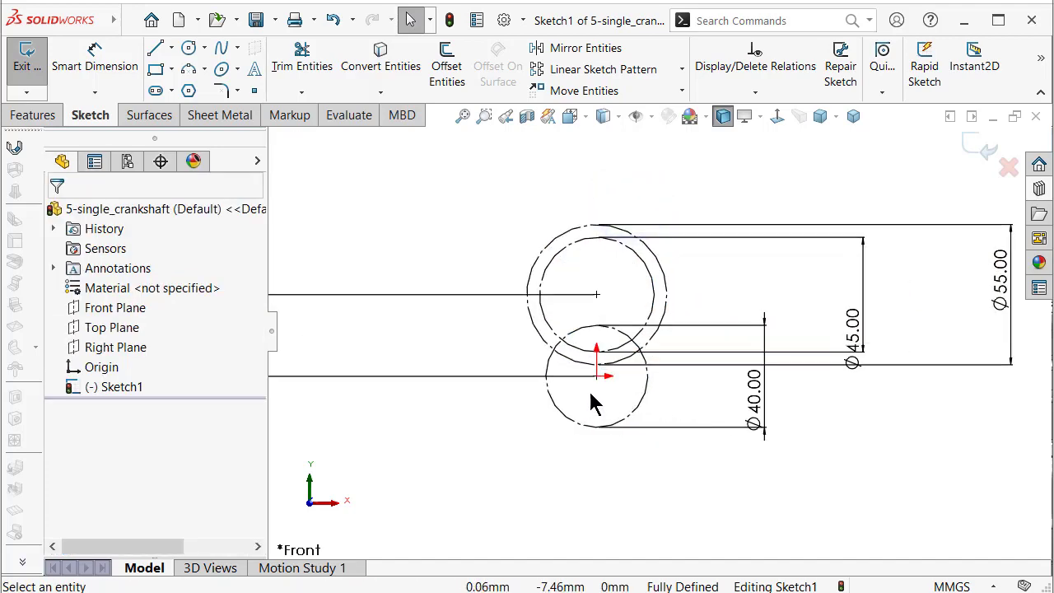
Step: Draw a short vertical centerline down from the lower circle's centre
left_click(171, 47)
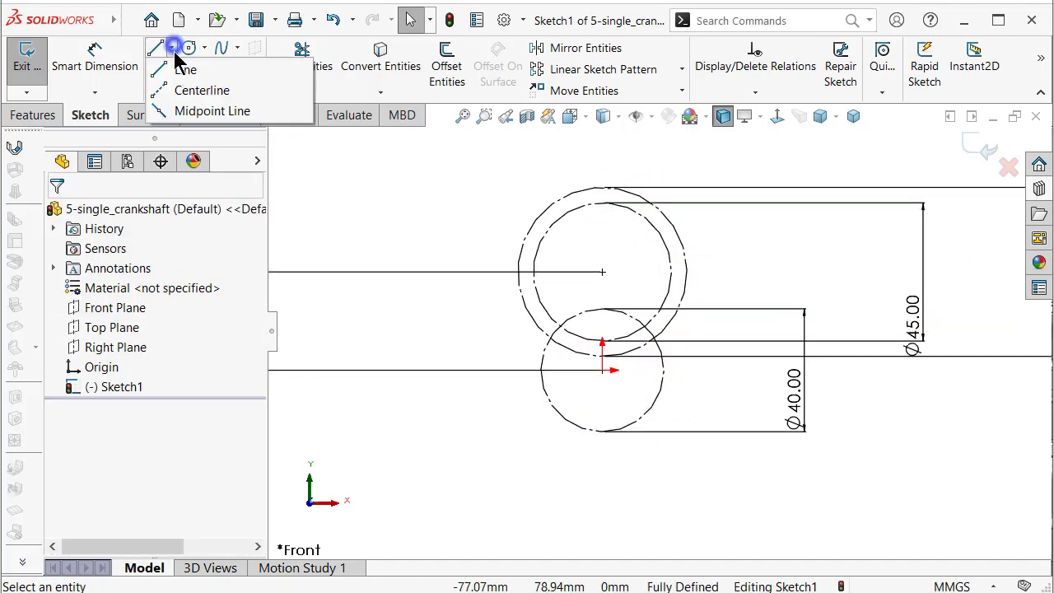
left_click(179, 87)
left_click(603, 370)
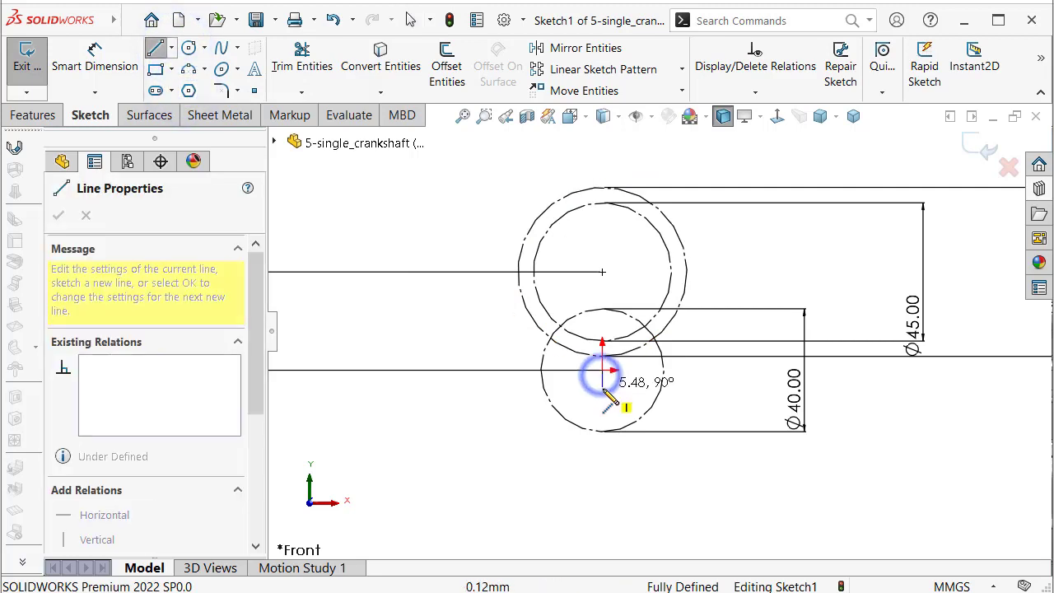
left_click(602, 380)
key("Escape")
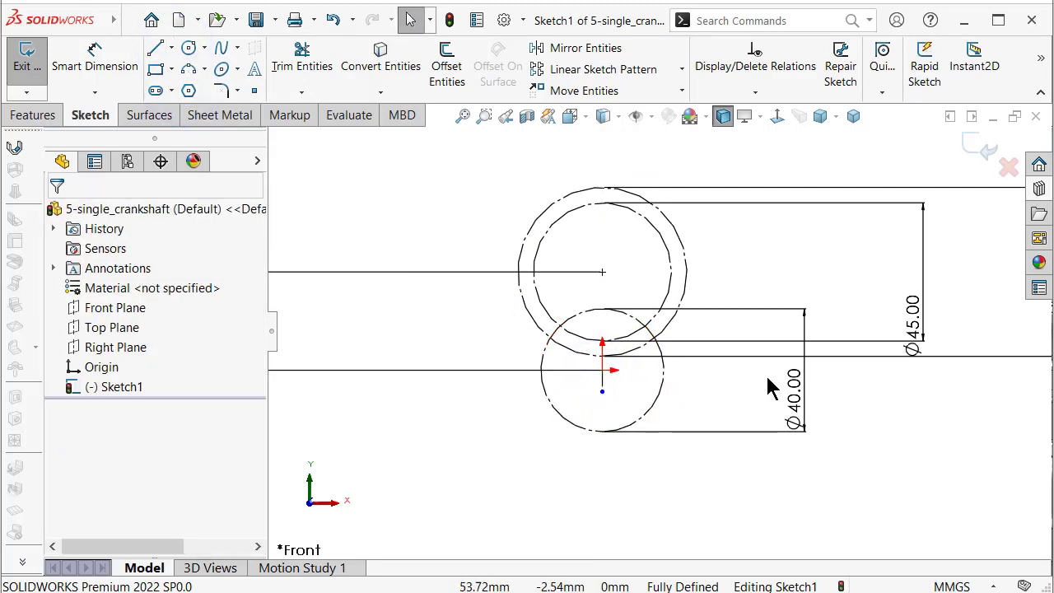
Step: Draw a horizontal midpoint line about 93 mm long centred below the origin
key("s")
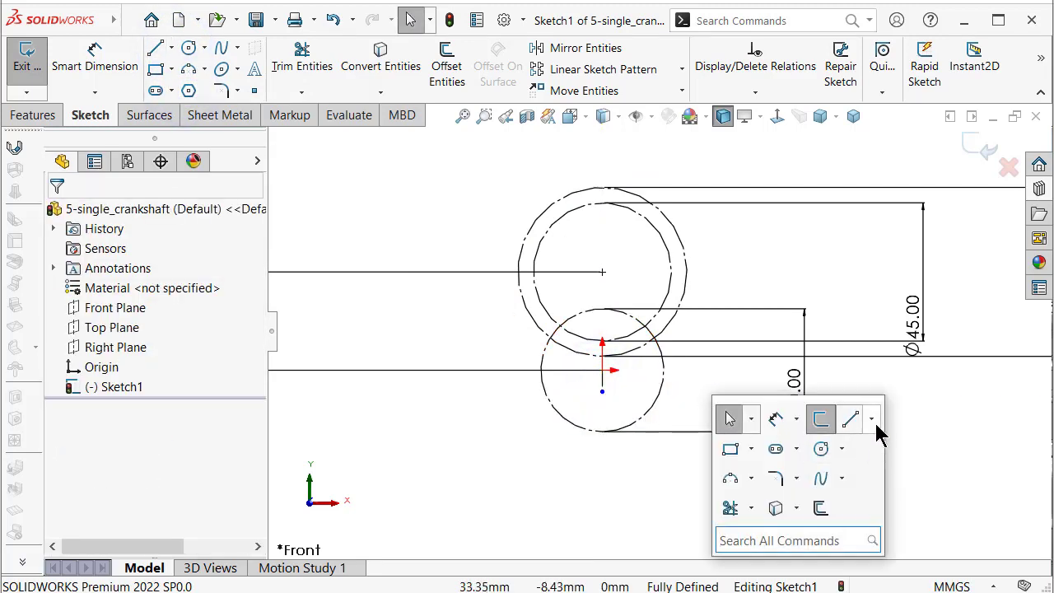
left_click(872, 420)
left_click(891, 486)
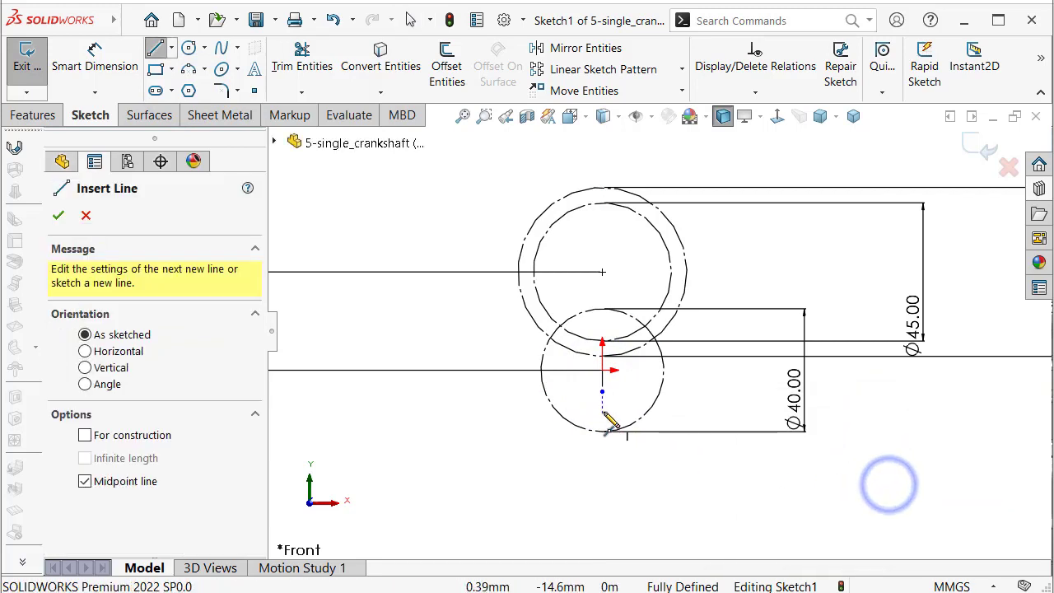
left_click(602, 391)
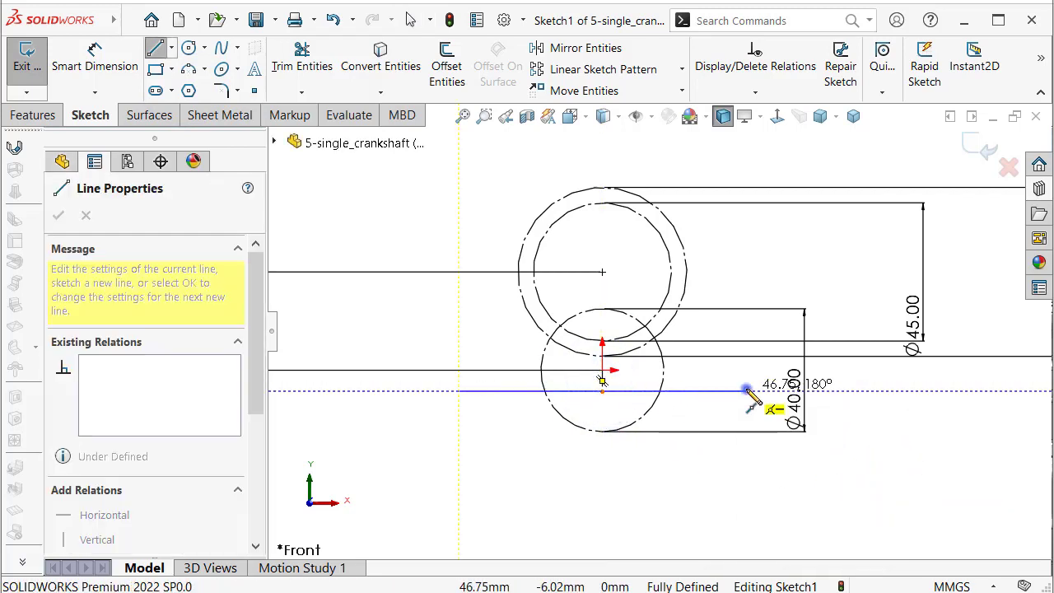
left_click(746, 391)
key("Escape")
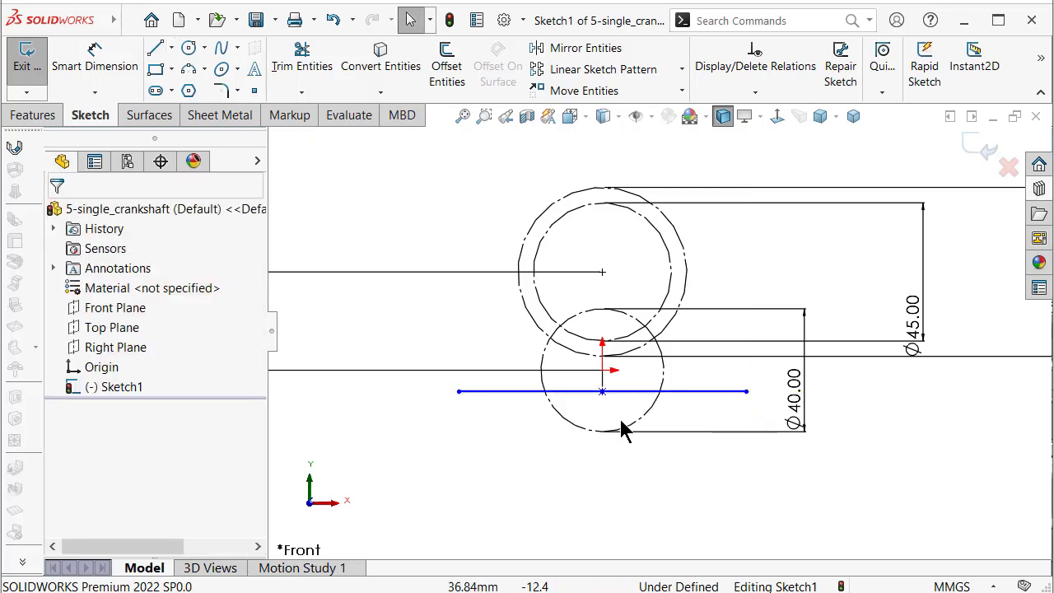
Step: Make the horizontal line construction geometry
left_click(476, 392)
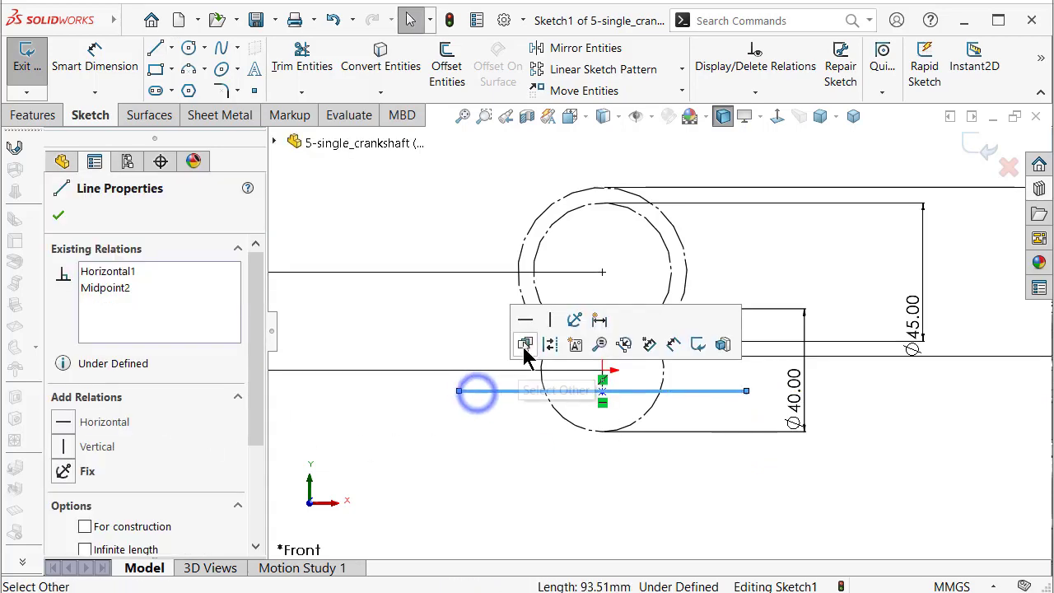
left_click(558, 346)
right_click_drag(506, 477, 483, 402)
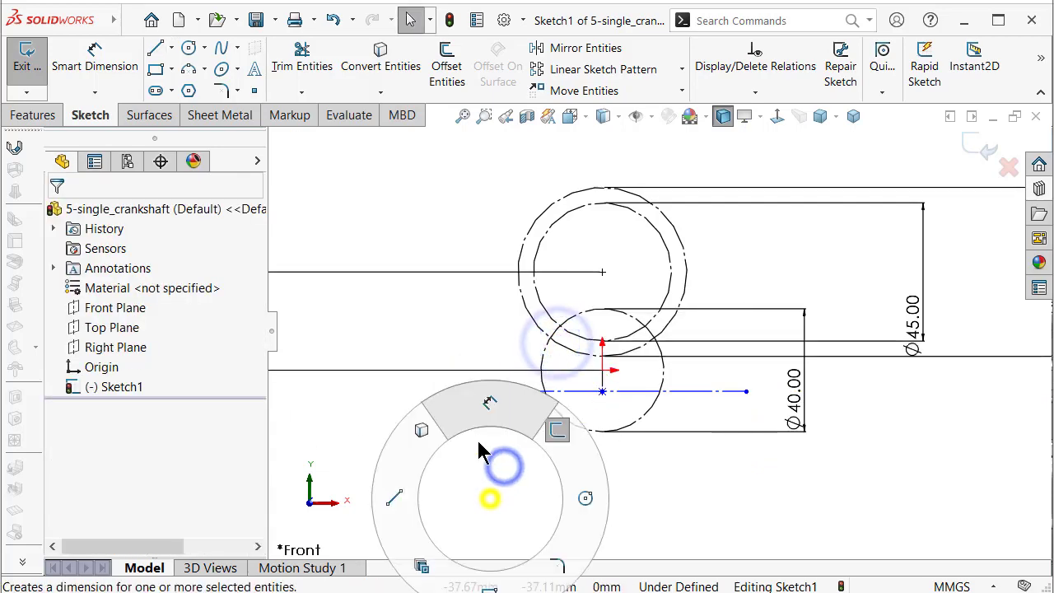
left_click(478, 390)
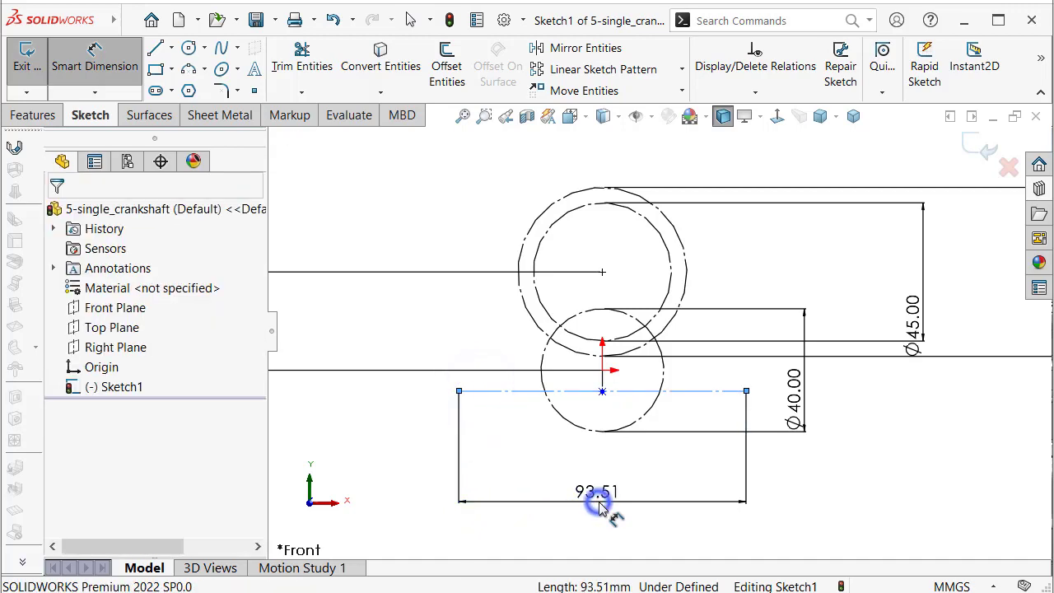
Step: Set the horizontal construction line's length to 80 mm
left_click(602, 500)
type("80")
key("Return")
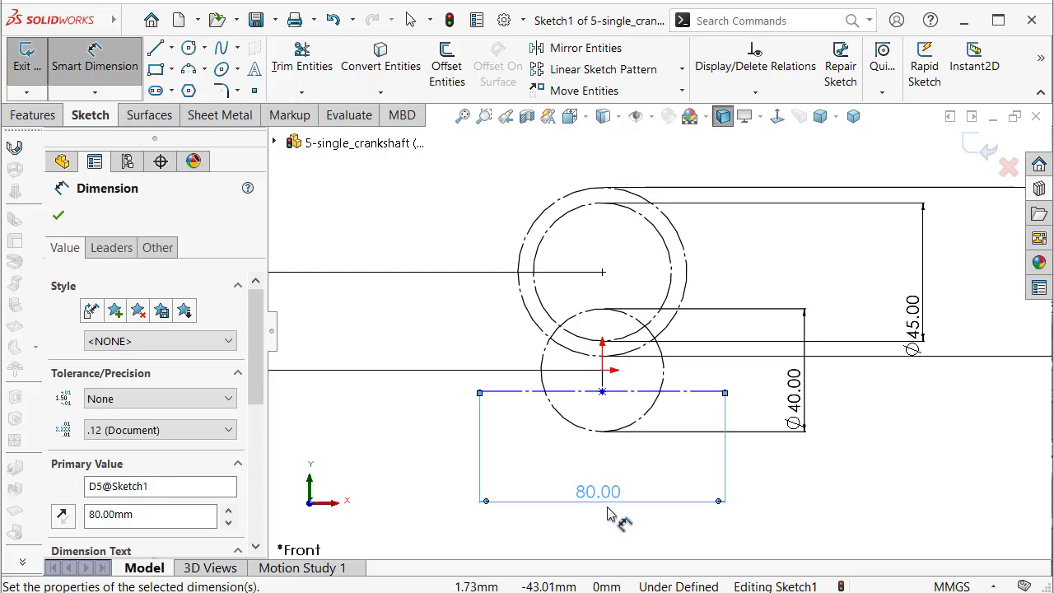
scroll(636, 400, "down", 2)
scroll(630, 392, "down", 2)
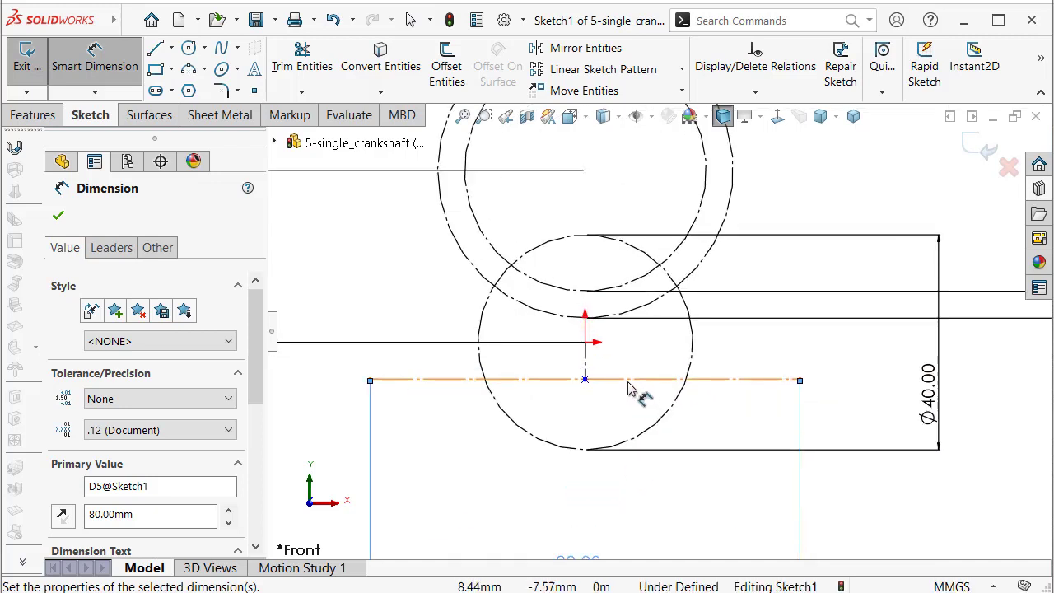
Step: Dimension the construction line's midpoint 6 mm below the origin
left_click(584, 380)
left_click(585, 343)
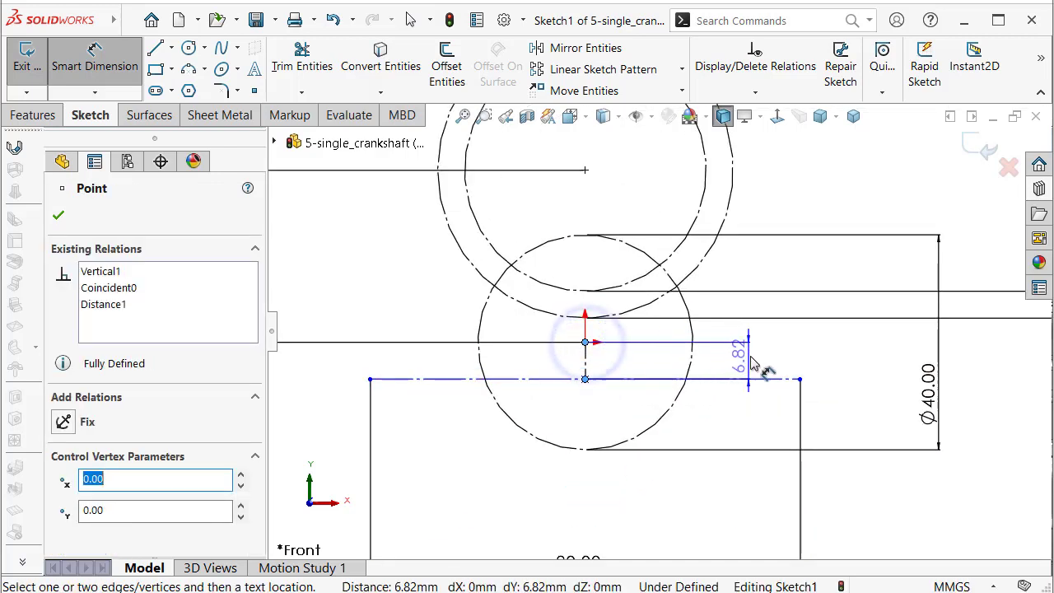
left_click(780, 367)
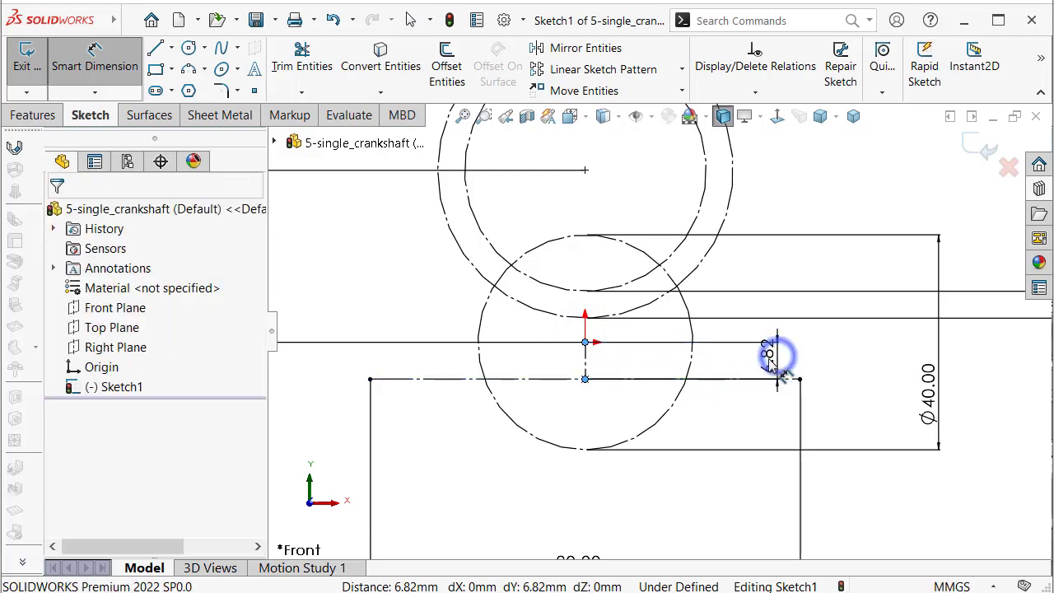
type("6.00mm")
key("Return")
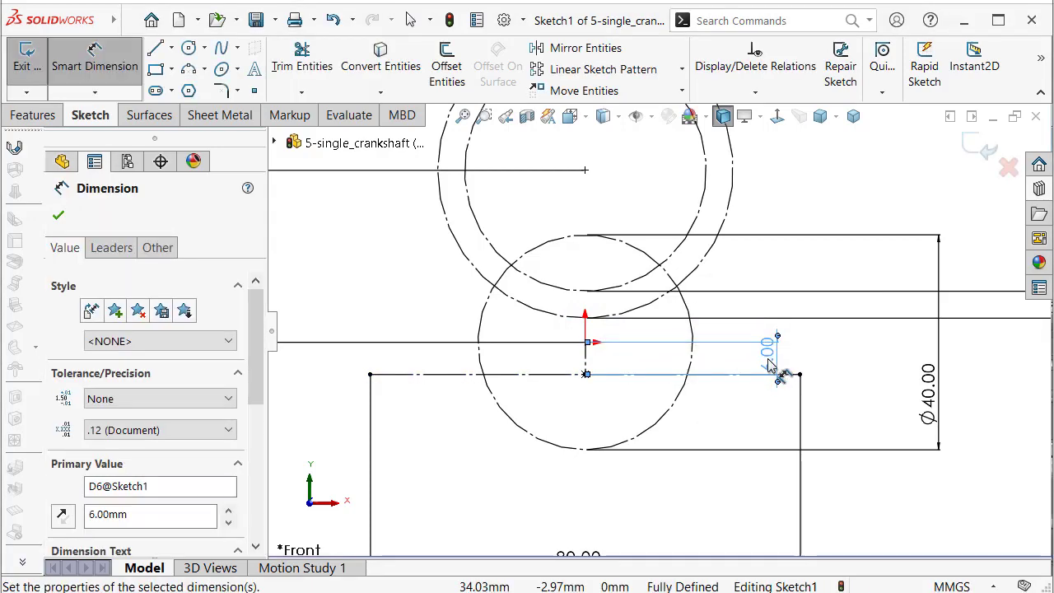
left_click(768, 377)
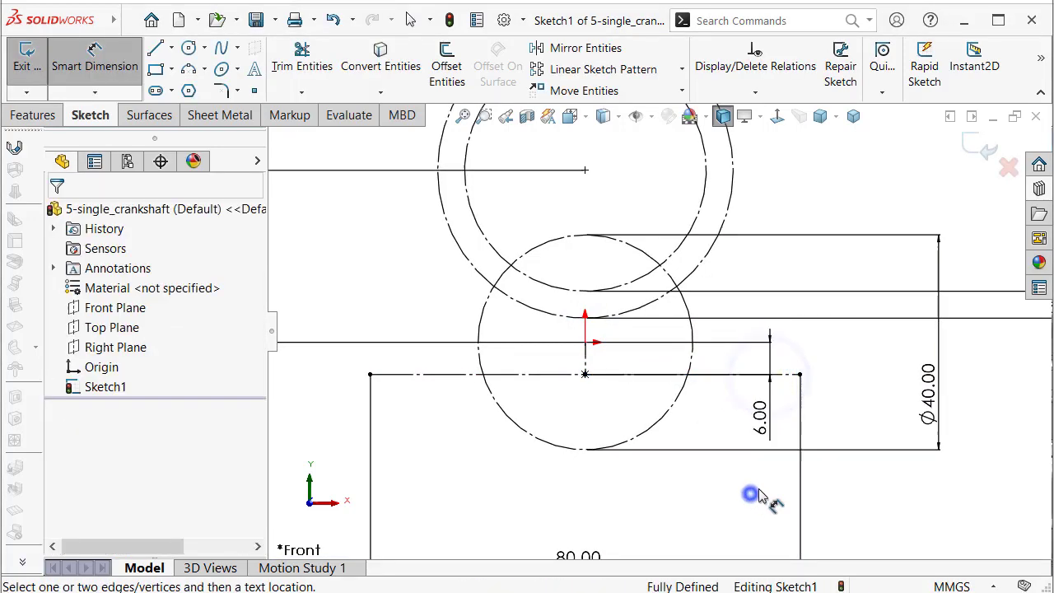
key("f")
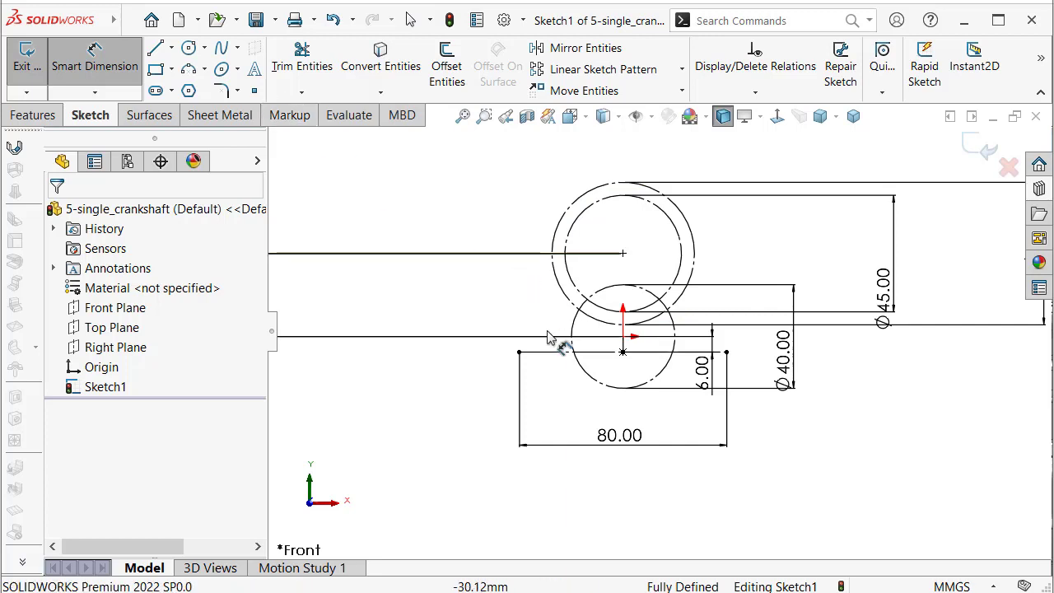
Step: Sketch the web outline: two side lines from the base line's ends joined by a tangent top arc
key("s")
left_click(687, 384)
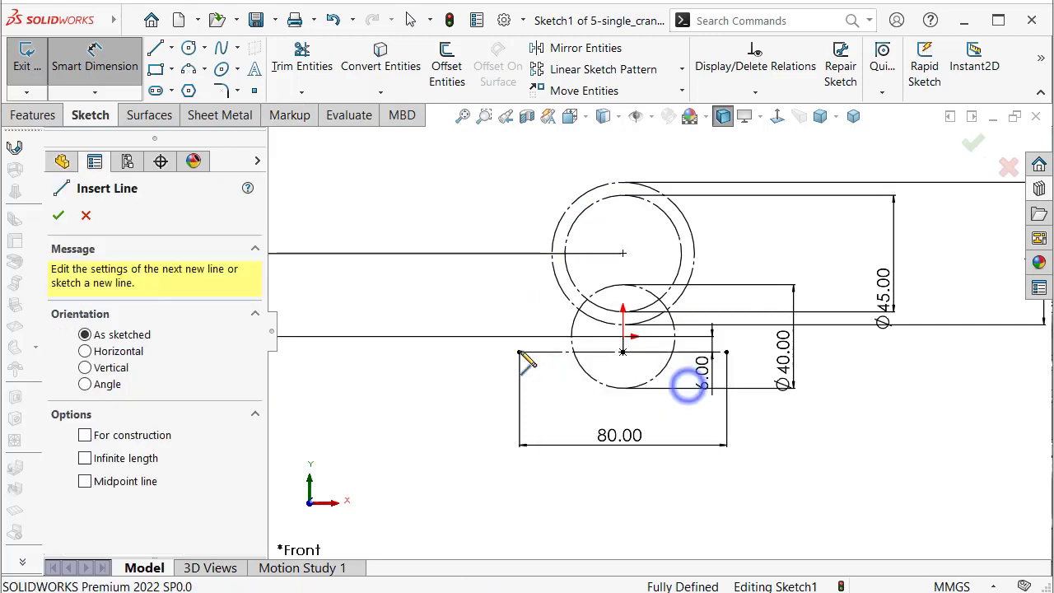
left_click_drag(518, 353, 556, 256)
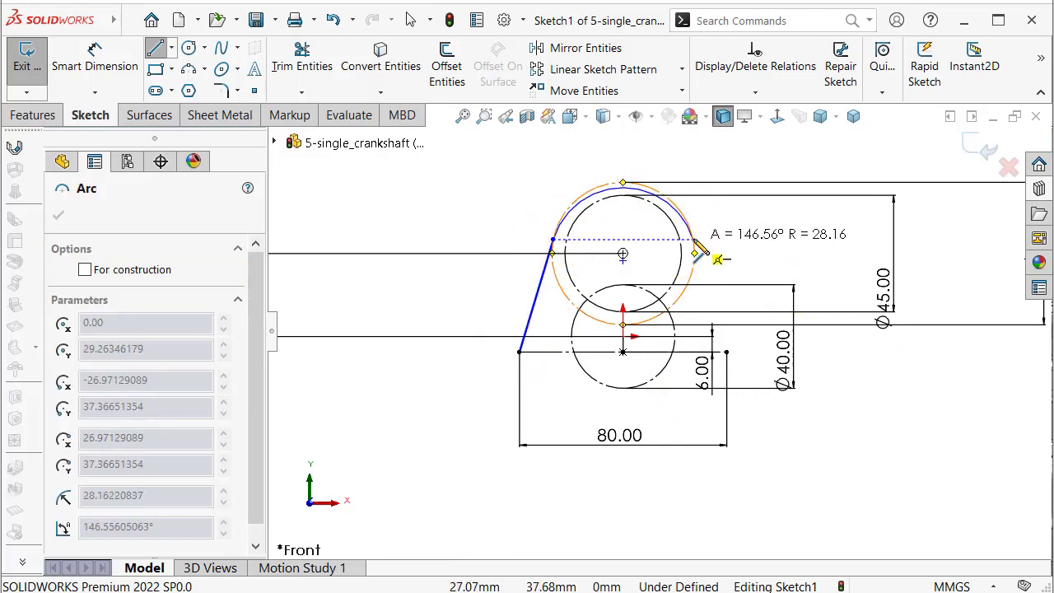
left_click(693, 241)
left_click(727, 352)
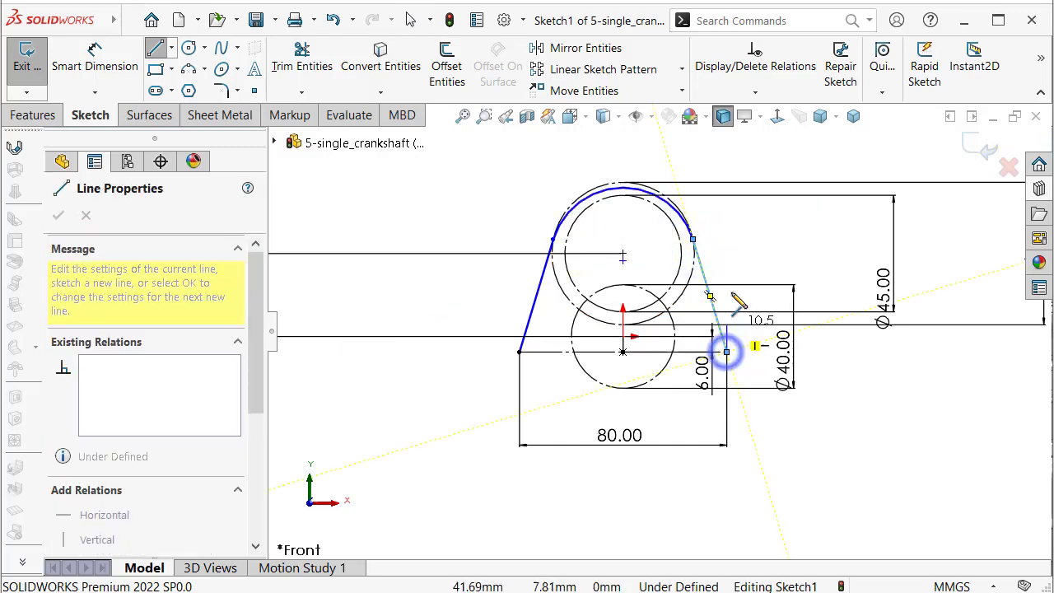
key("Escape")
scroll(647, 223, "down", 2)
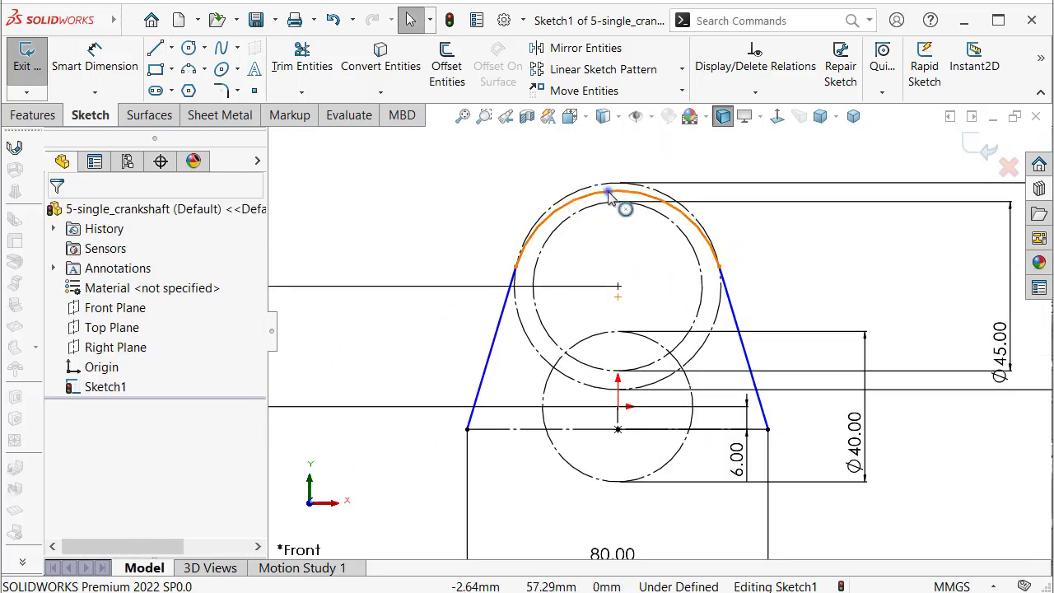
Step: Make the web's top arc coradial with the upper circle
left_click(609, 193)
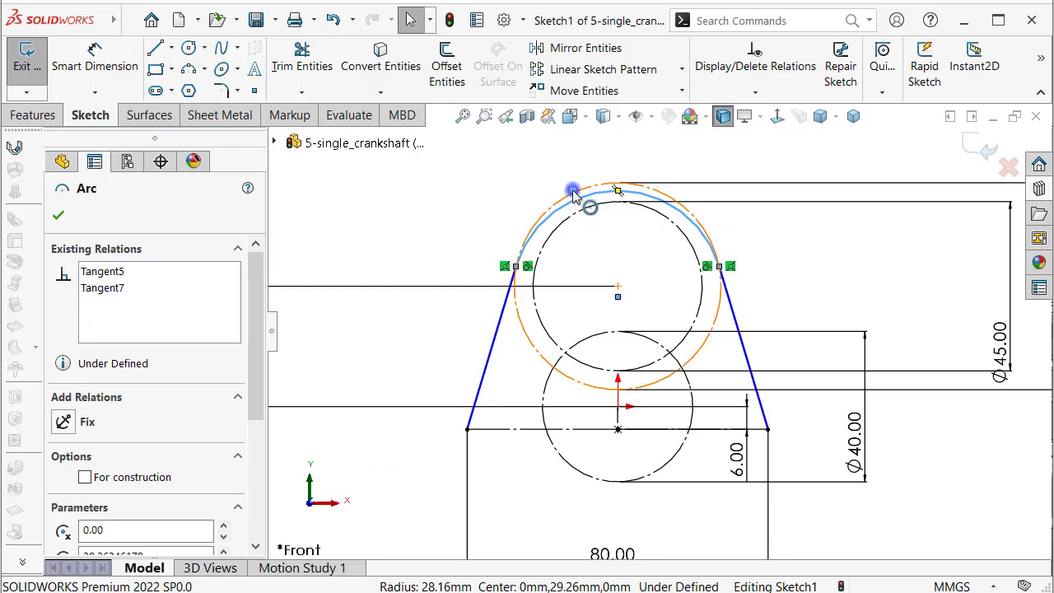
left_click(574, 194, "ctrl")
left_click(622, 115)
left_click(474, 184)
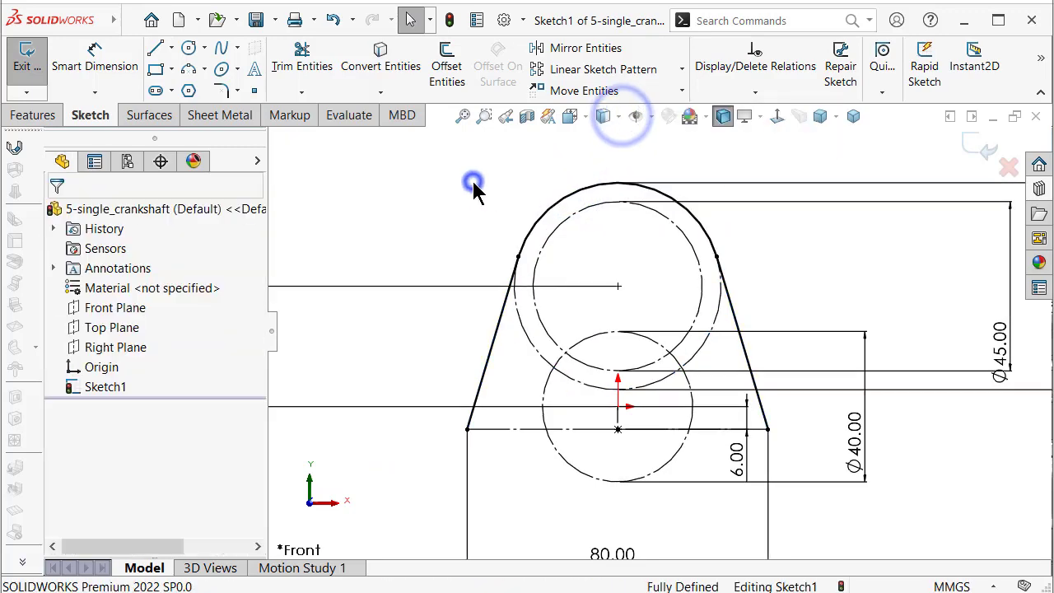
scroll(565, 418, "up", 3)
scroll(563, 417, "down", 2)
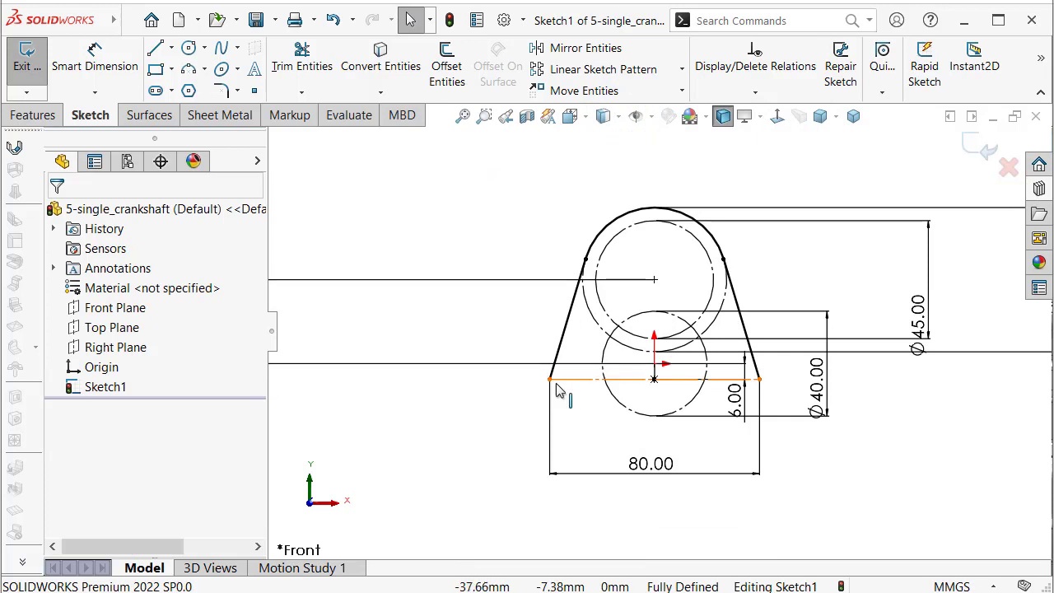
Step: Begin a stray line at the base line's left end and cancel it
key("s")
left_click(677, 409)
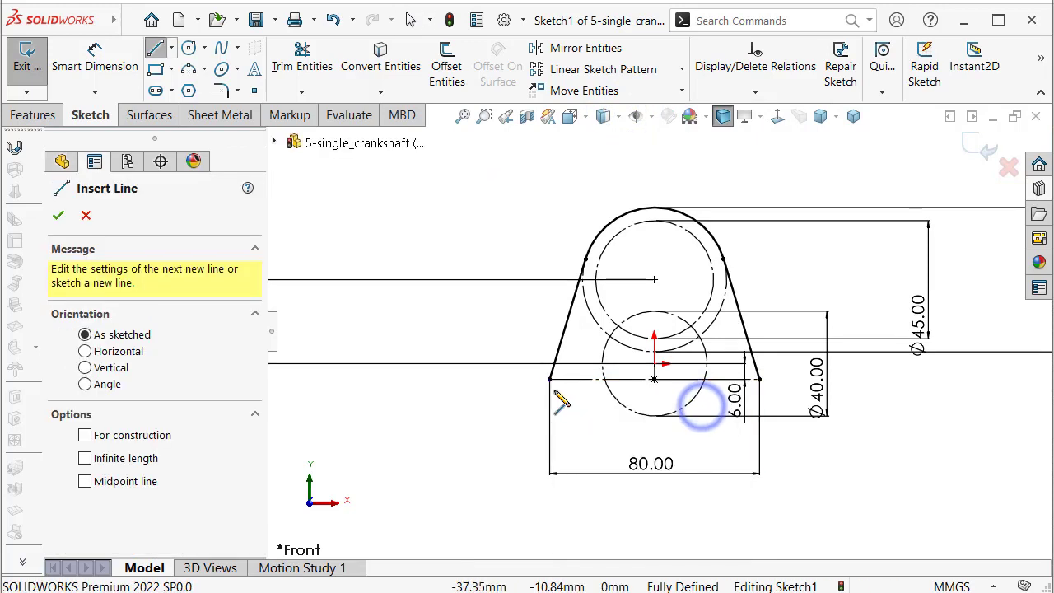
left_click(550, 379)
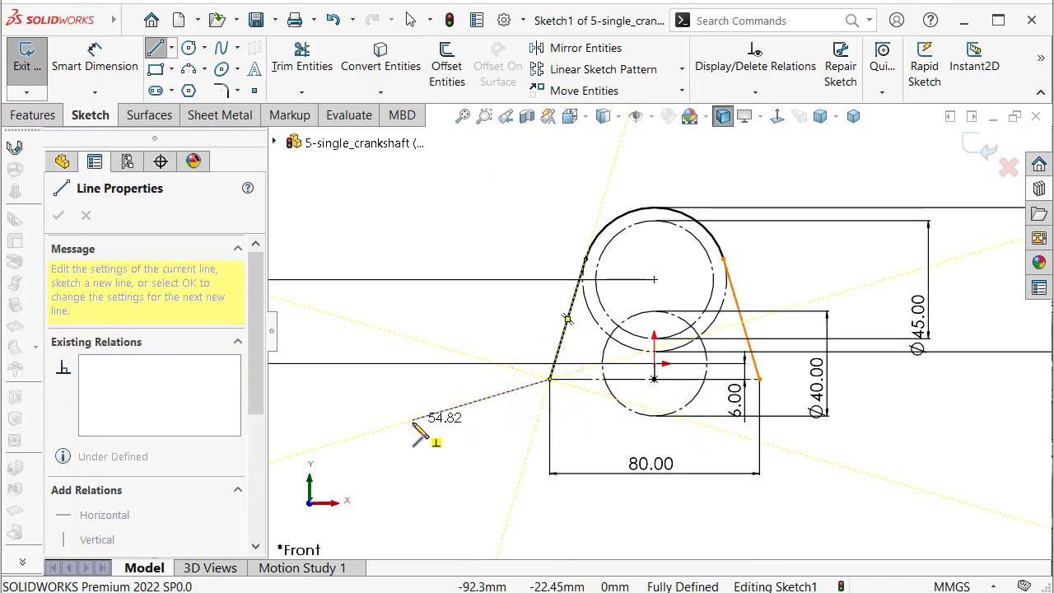
key("Escape")
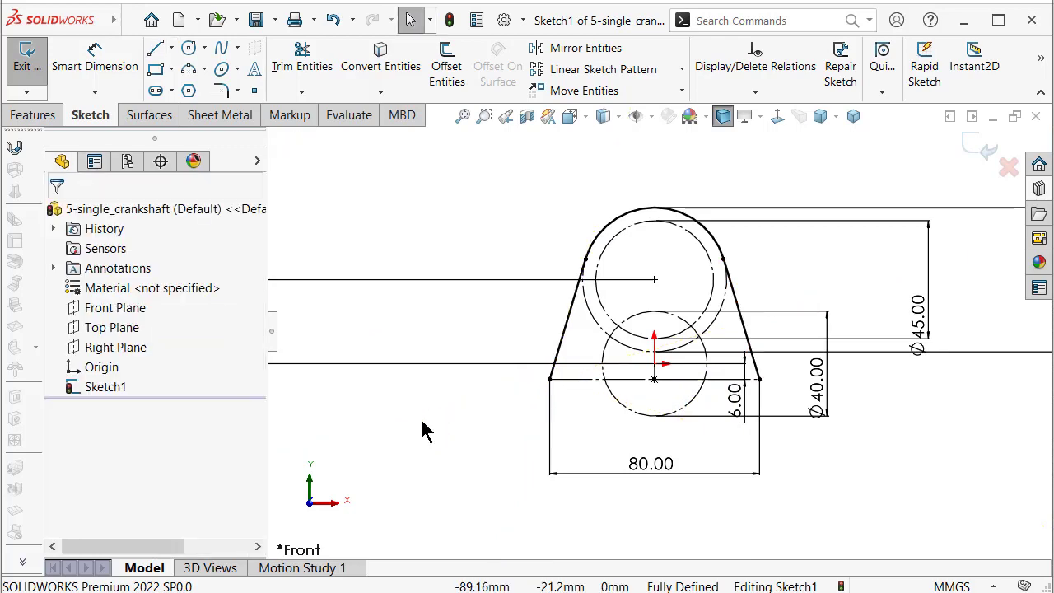
key("s")
left_click(537, 476)
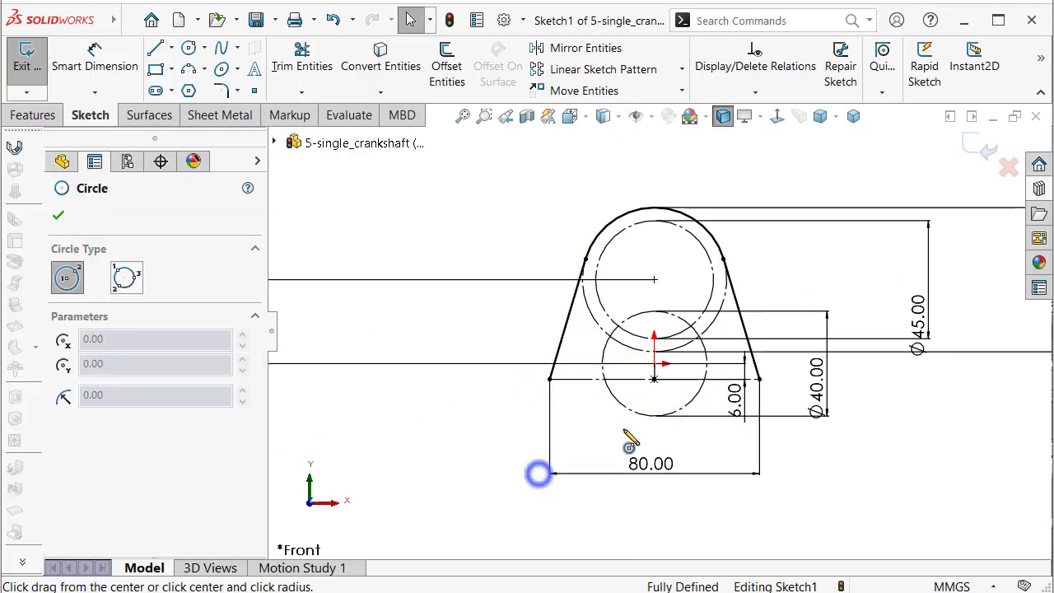
Step: Draw a large circle centred on the base line's midpoint, enclosing the web
left_click(653, 379)
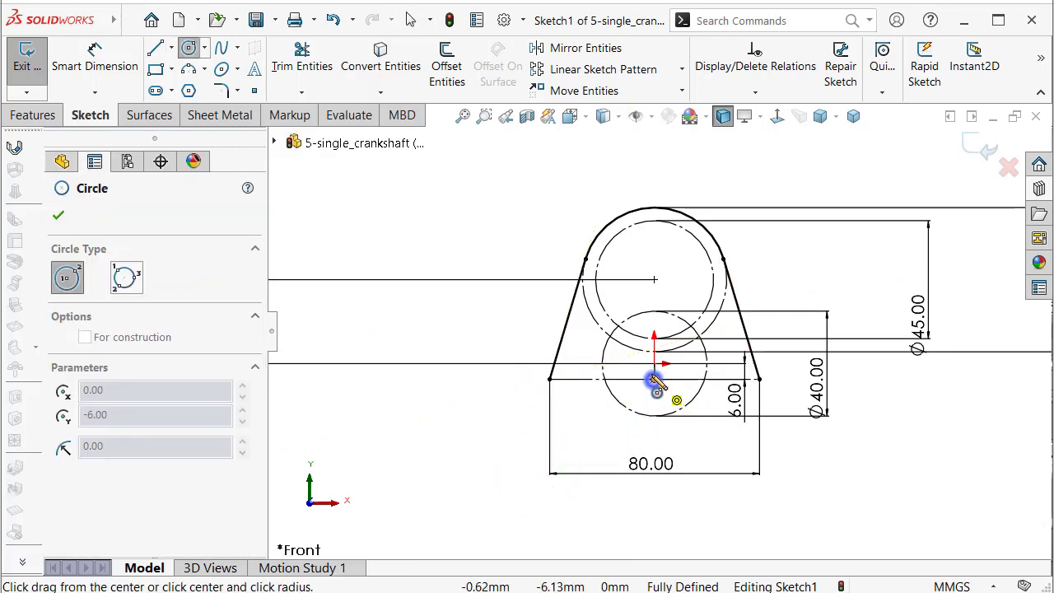
left_click(535, 223)
key("z")
Step: Dimension the large circle's diameter to 160 mm
right_click_drag(495, 482, 501, 242)
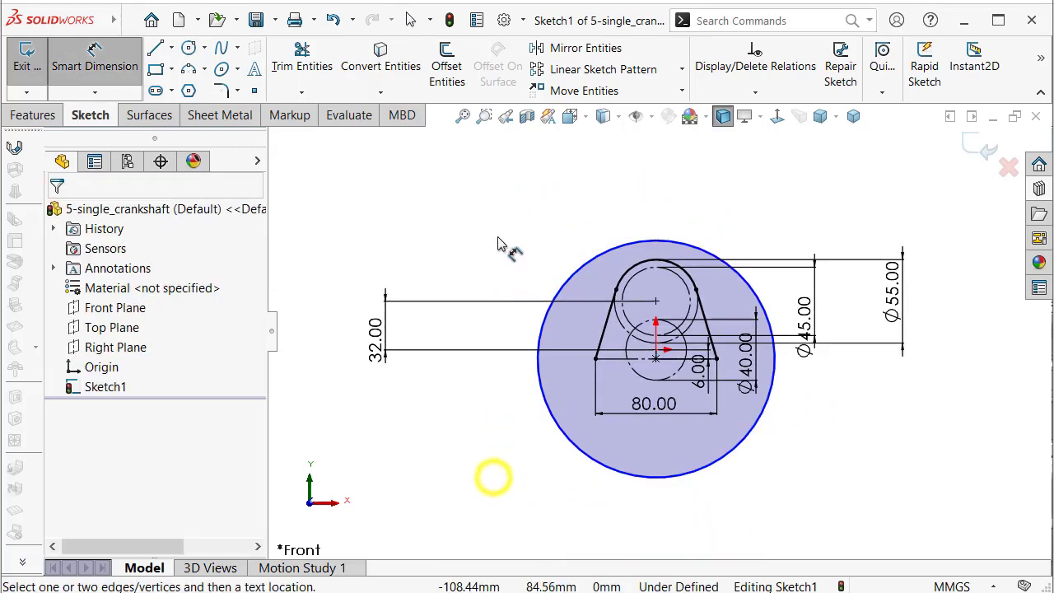
left_click(568, 278)
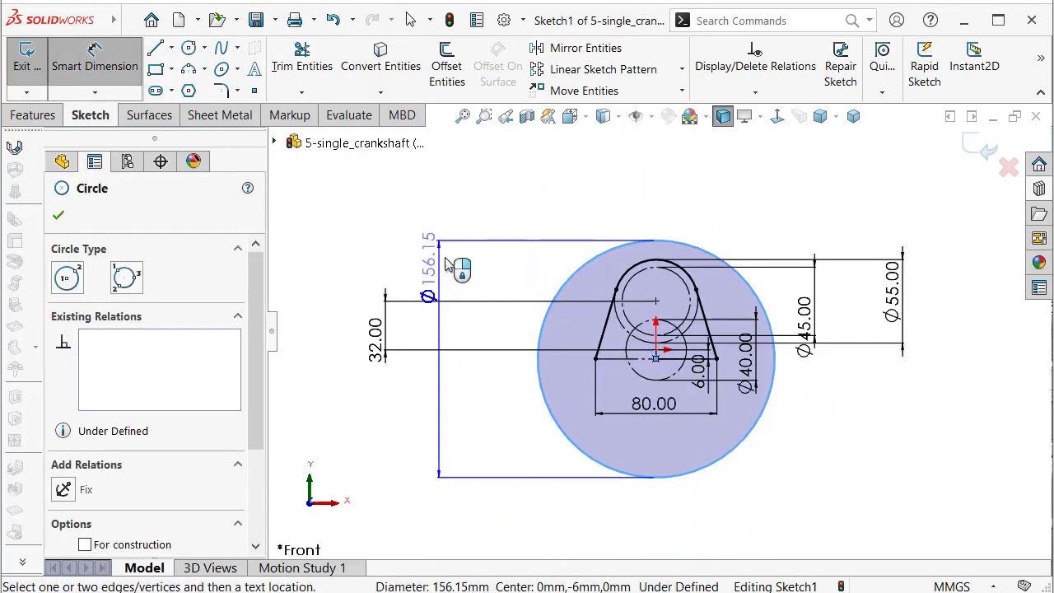
left_click(336, 295)
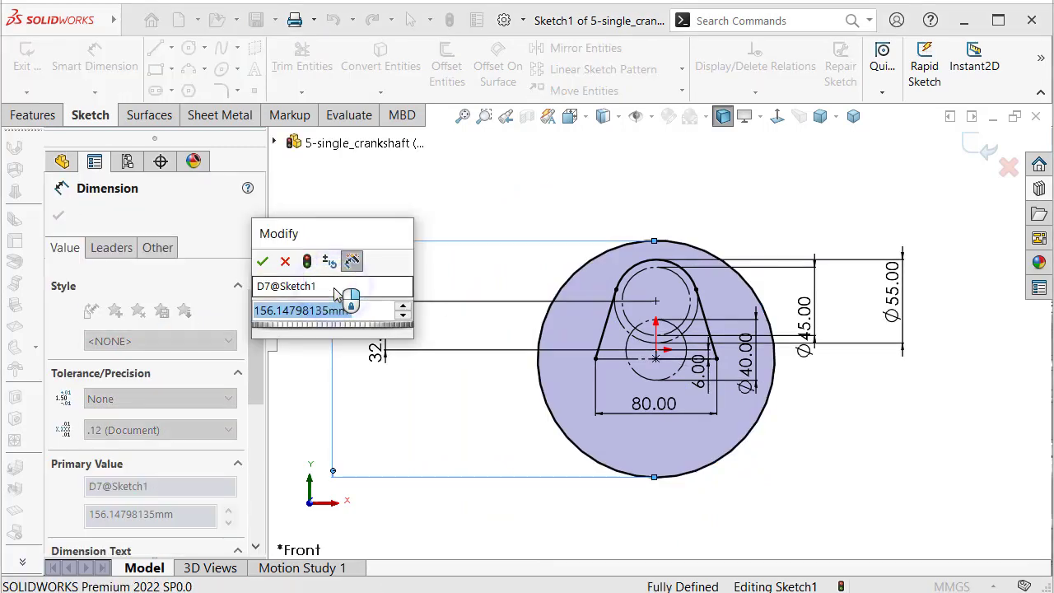
type("160")
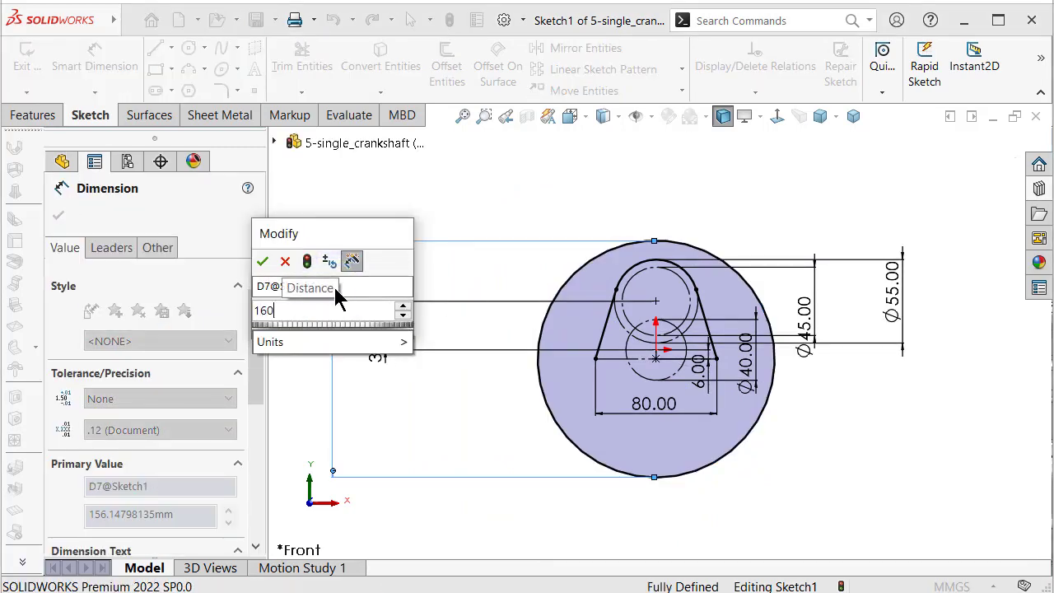
key("Return")
key("Escape")
key("Escape")
left_click(575, 263)
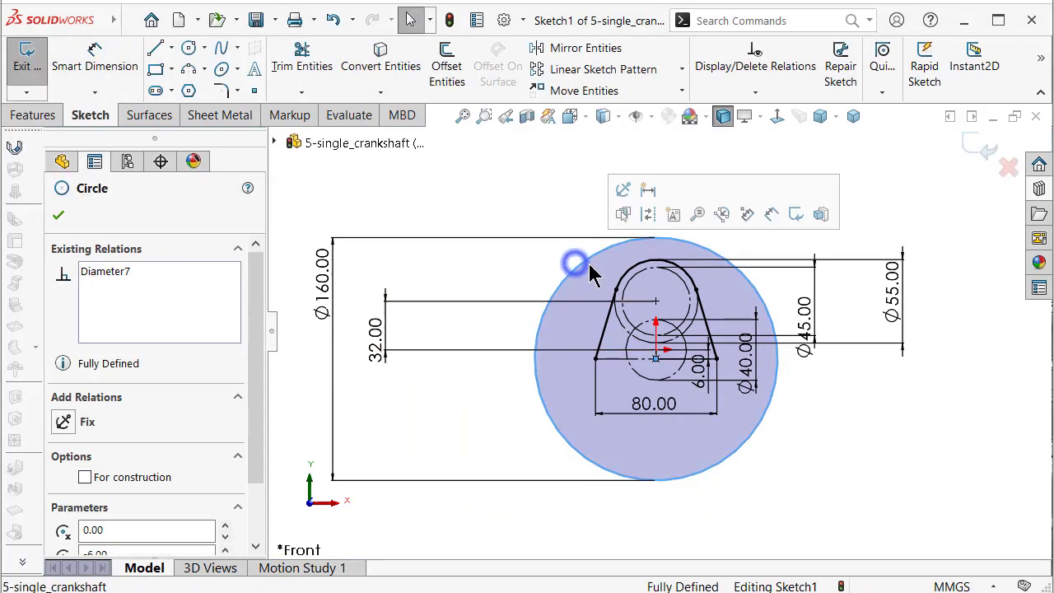
left_click(648, 211)
left_click(584, 183)
scroll(595, 365, "down", 2)
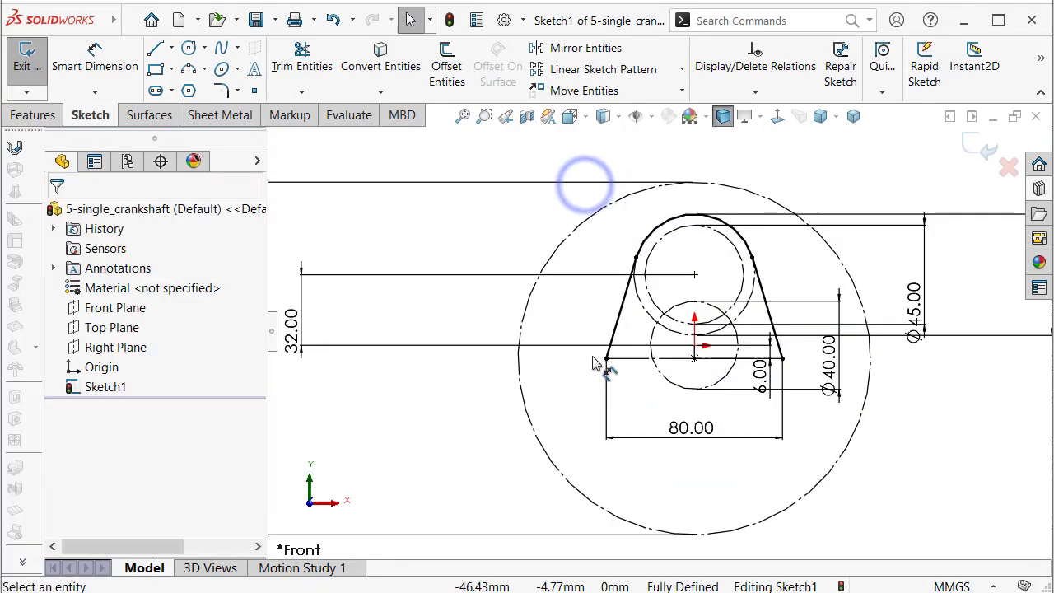
Step: Draw a slanted line from the web's lower-left corner out to the large circle
key("s")
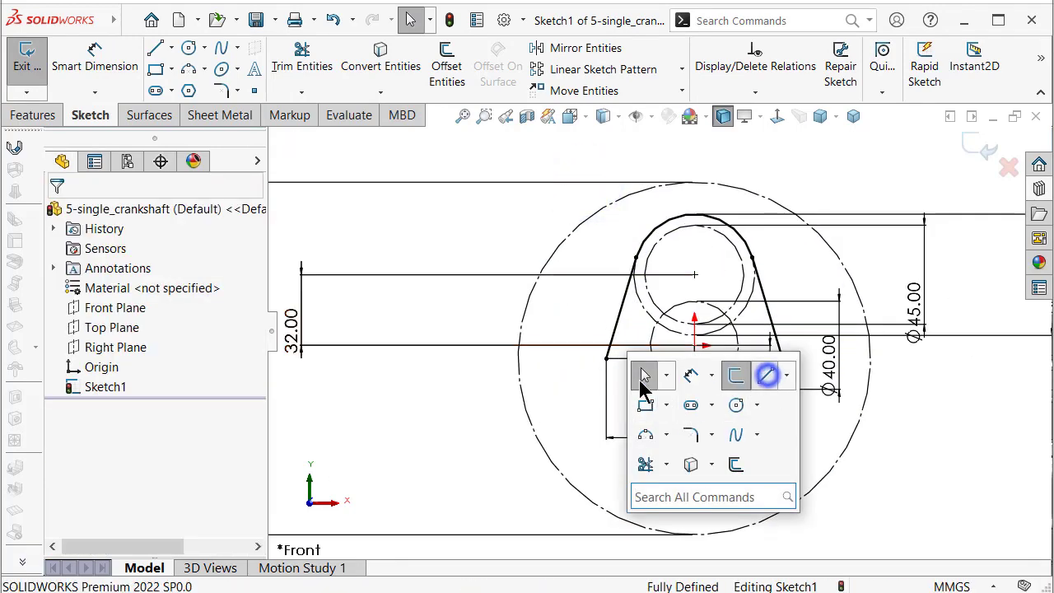
left_click(766, 375)
left_click(606, 359)
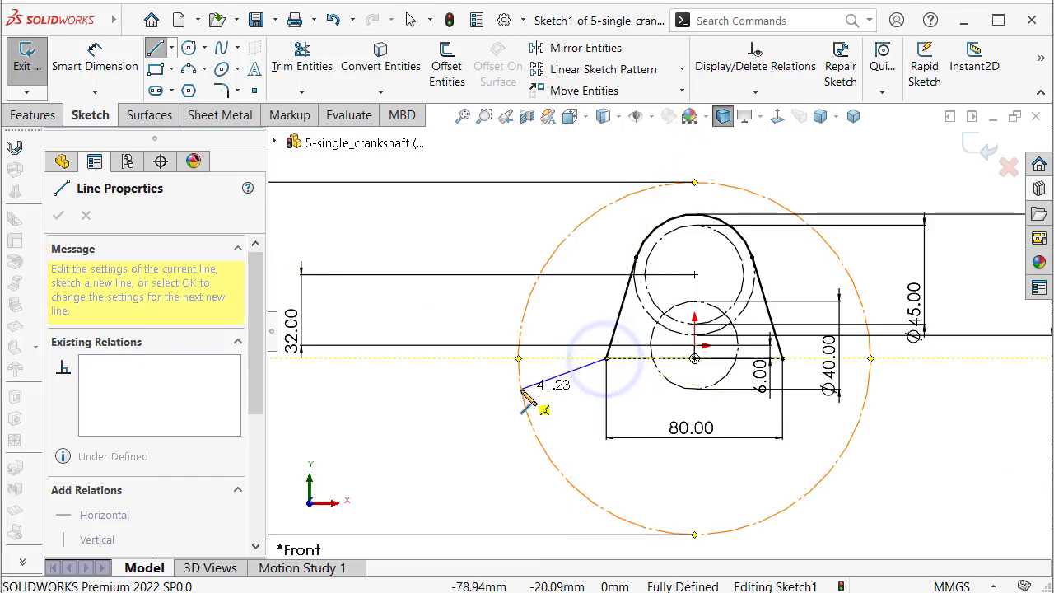
left_click(521, 388)
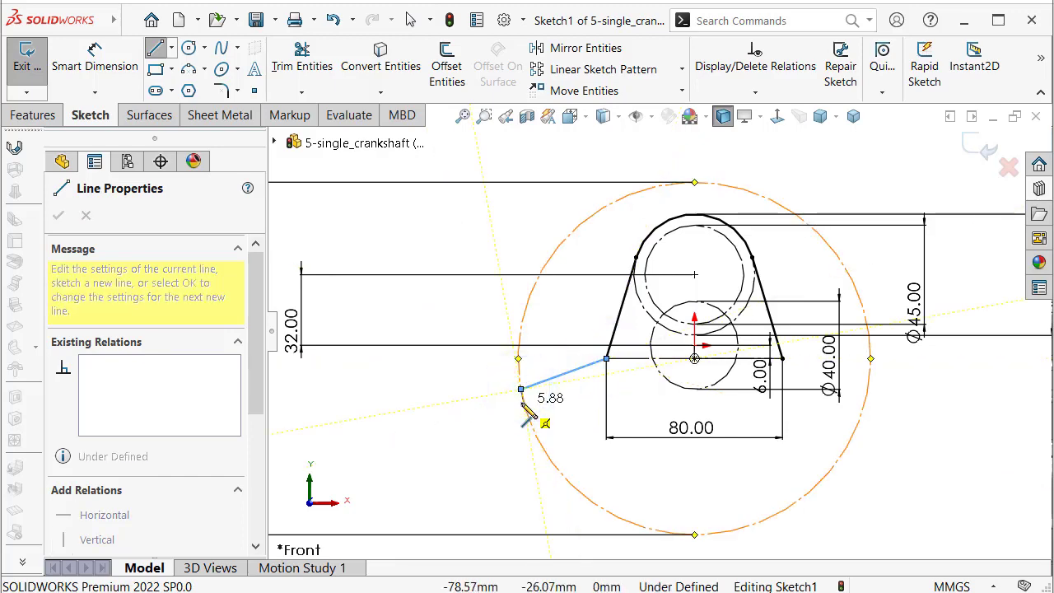
key("Escape")
key("Escape")
scroll(560, 391, "down", 3)
Step: Dimension the slanted line at 170° to the horizontal centerline
right_click_drag(598, 434, 614, 339)
left_click(613, 345)
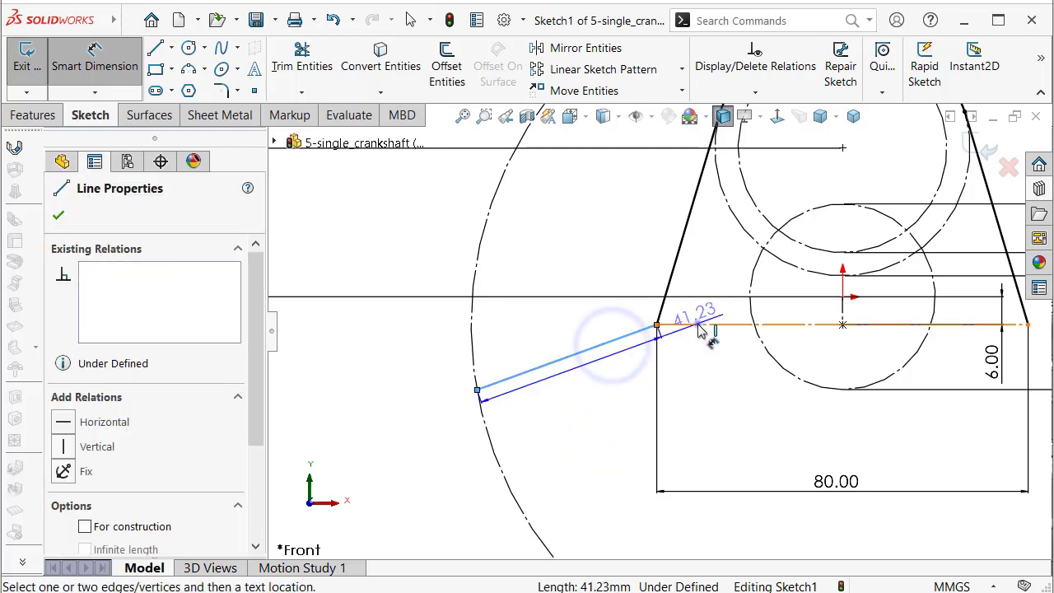
left_click(697, 324)
left_click(690, 354)
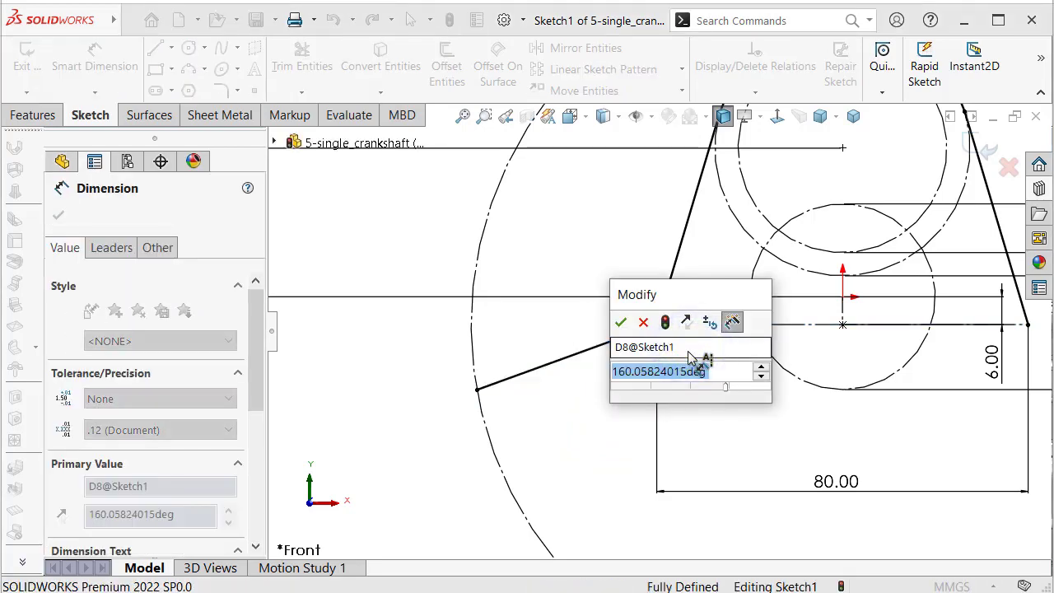
type("160")
key("Return")
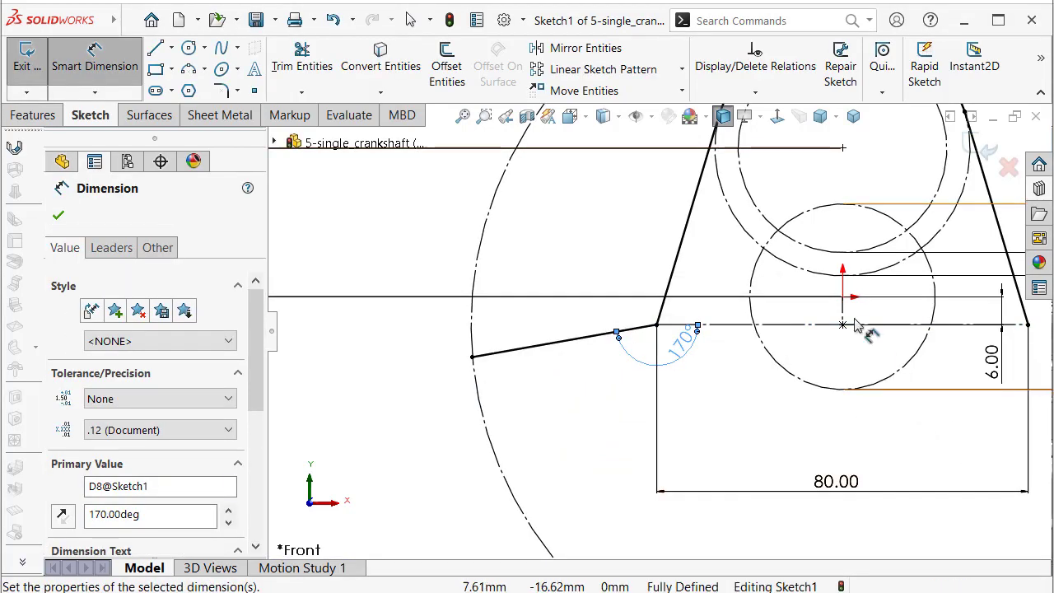
key("Escape")
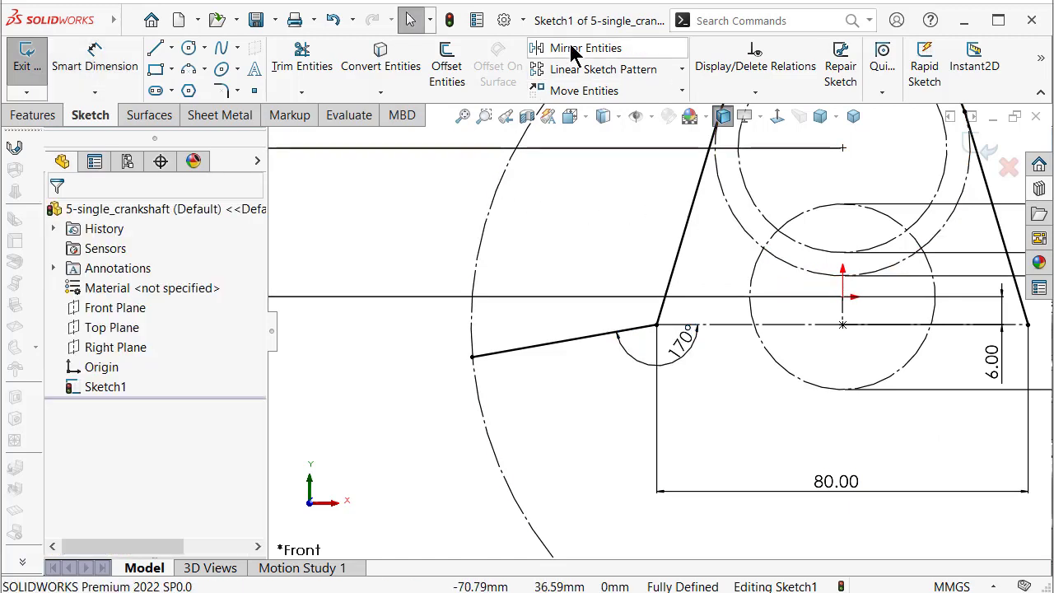
Step: Mirror the slanted line about the vertical centerline onto the web's right side
left_click(577, 47)
left_click(598, 340)
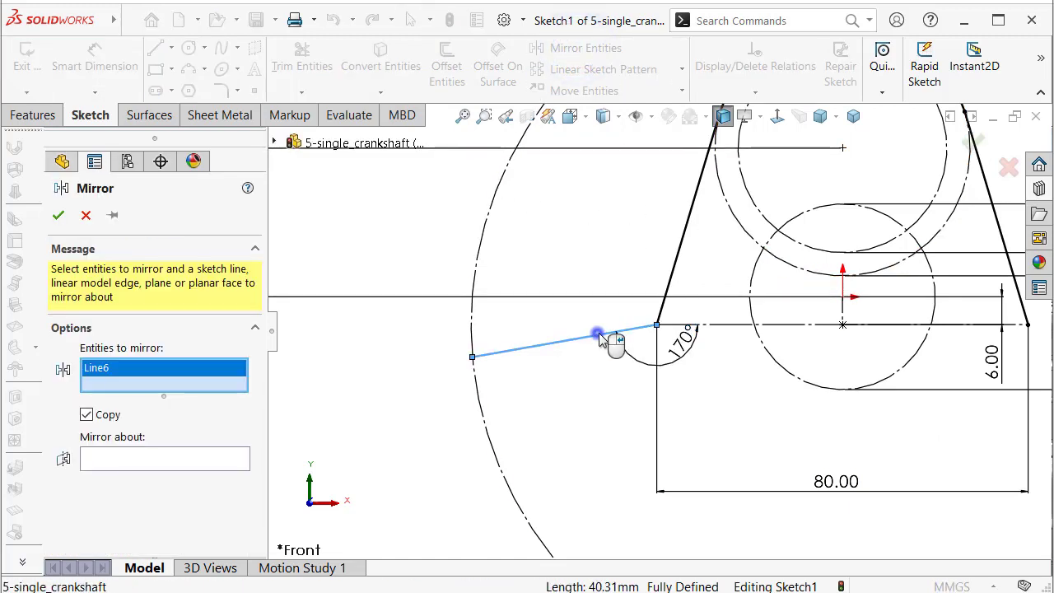
left_click(844, 313)
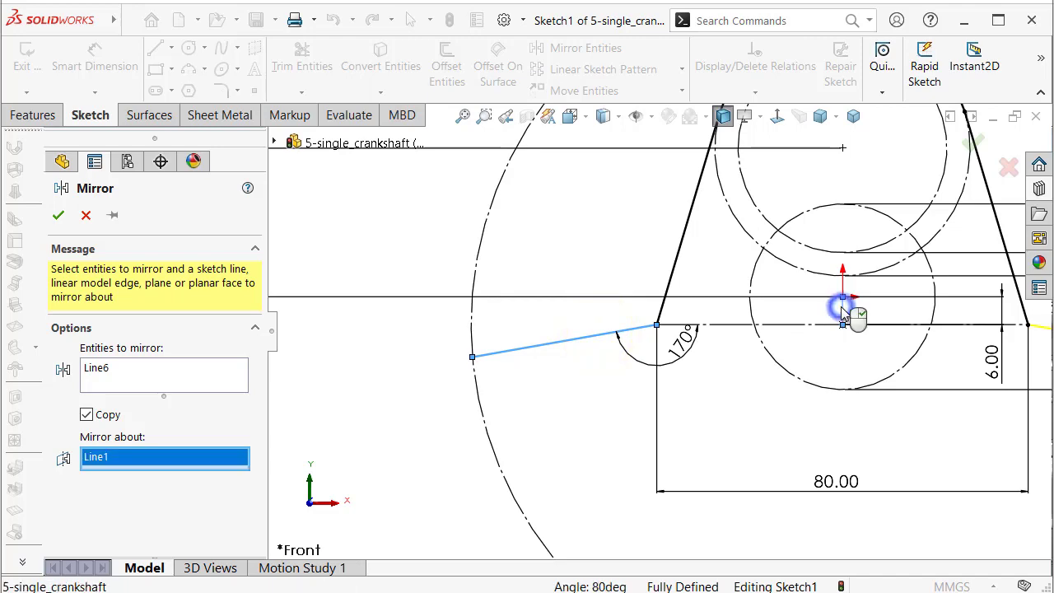
key("Return")
Step: Join the slanted lines' outer ends with a three-point arc along the circle's bottom
key("f")
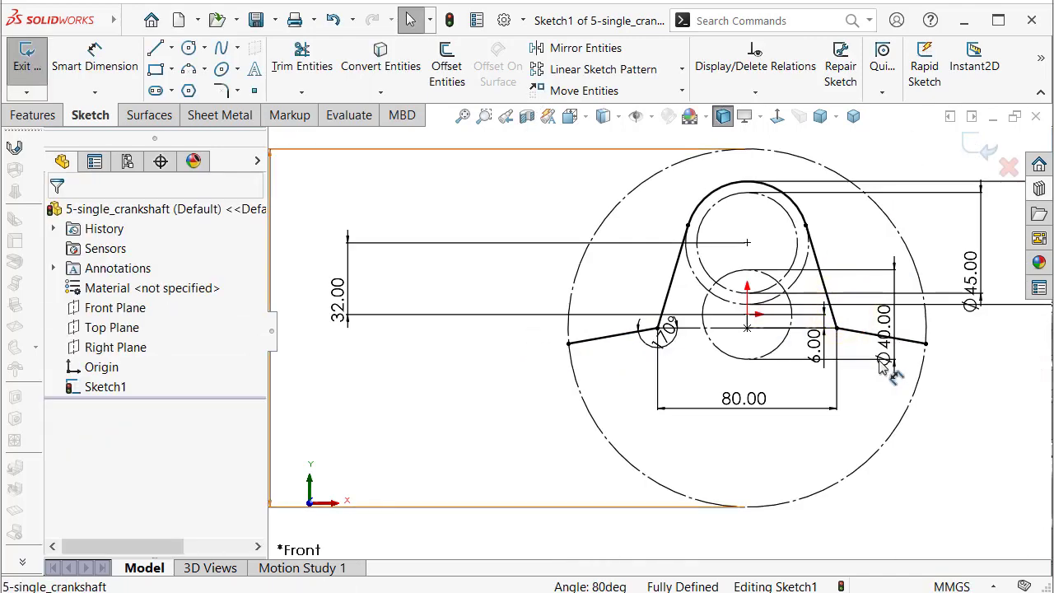
key("s")
left_click(906, 445)
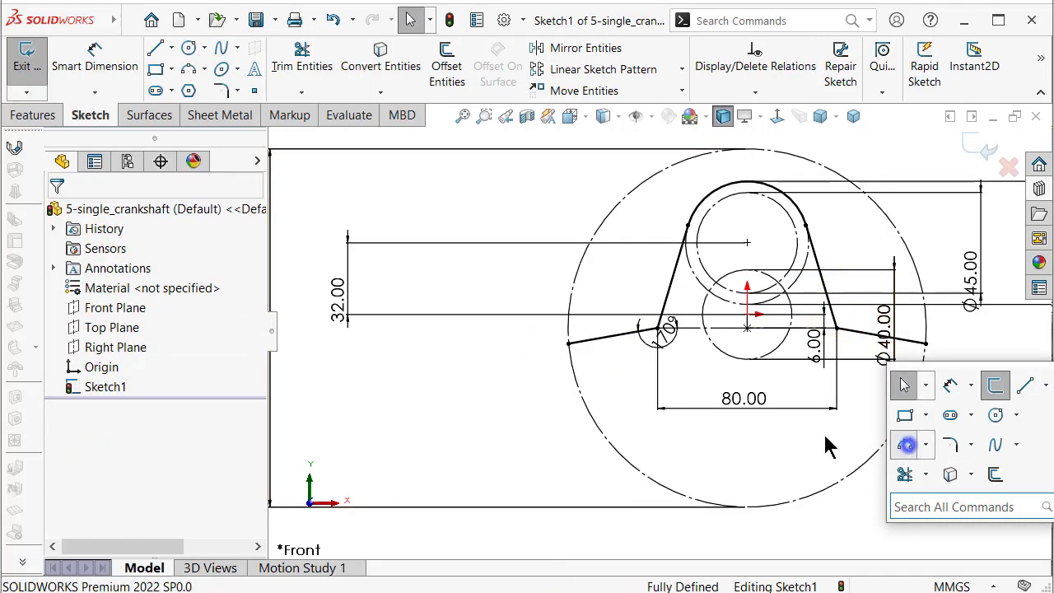
left_click(570, 344)
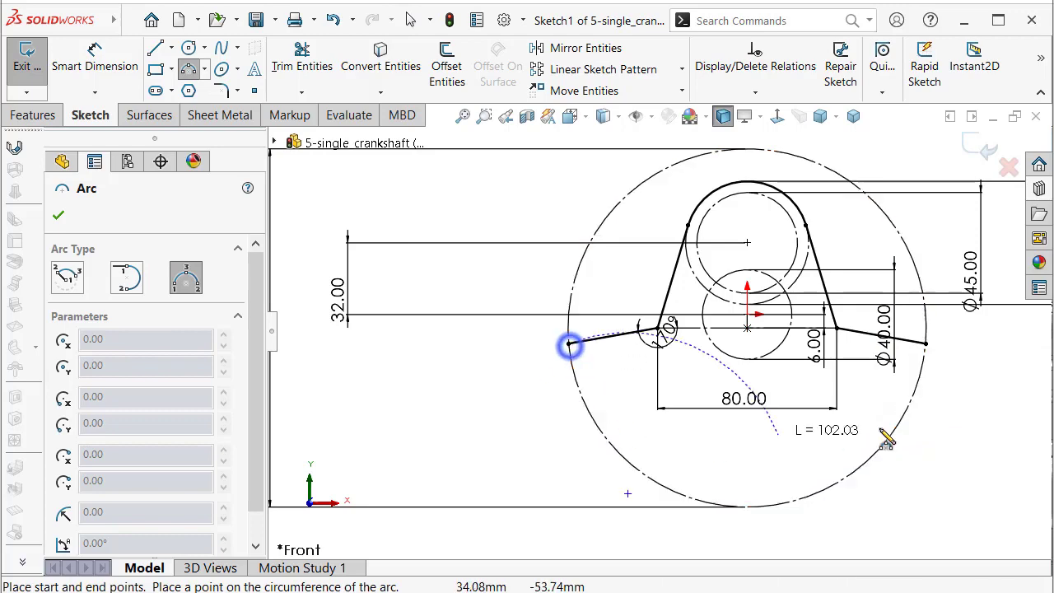
left_click(926, 344)
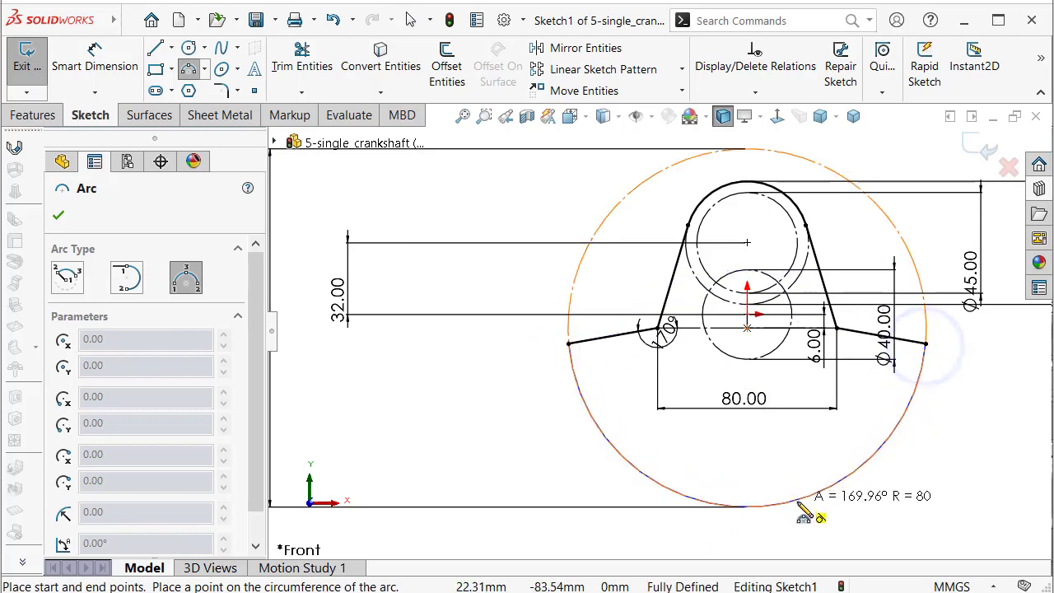
left_click(796, 499)
key("Escape")
Step: Fit the sketch in an isometric view and save the part
key("f")
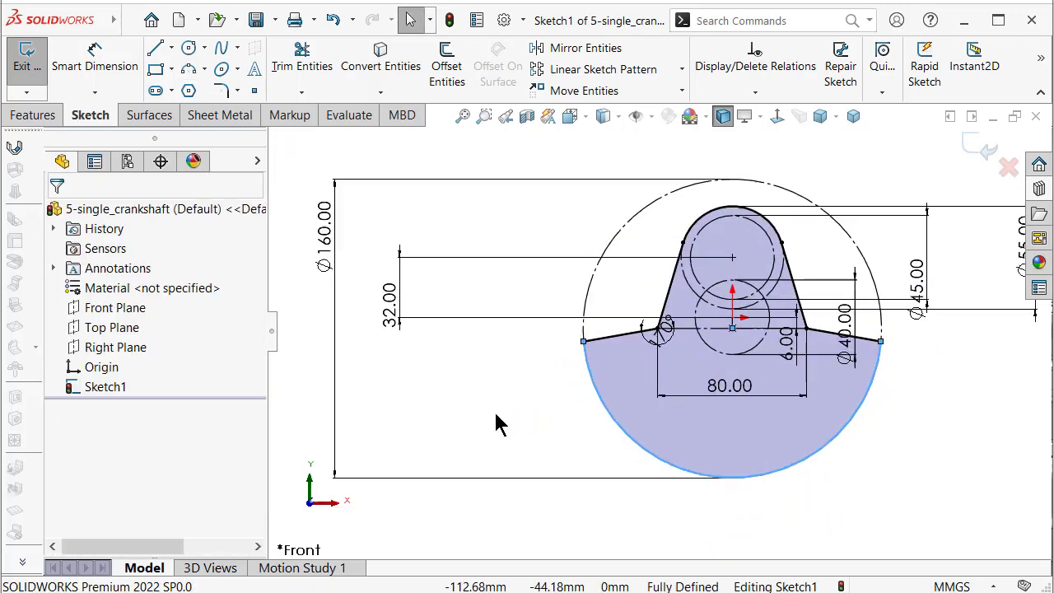
left_click(853, 123)
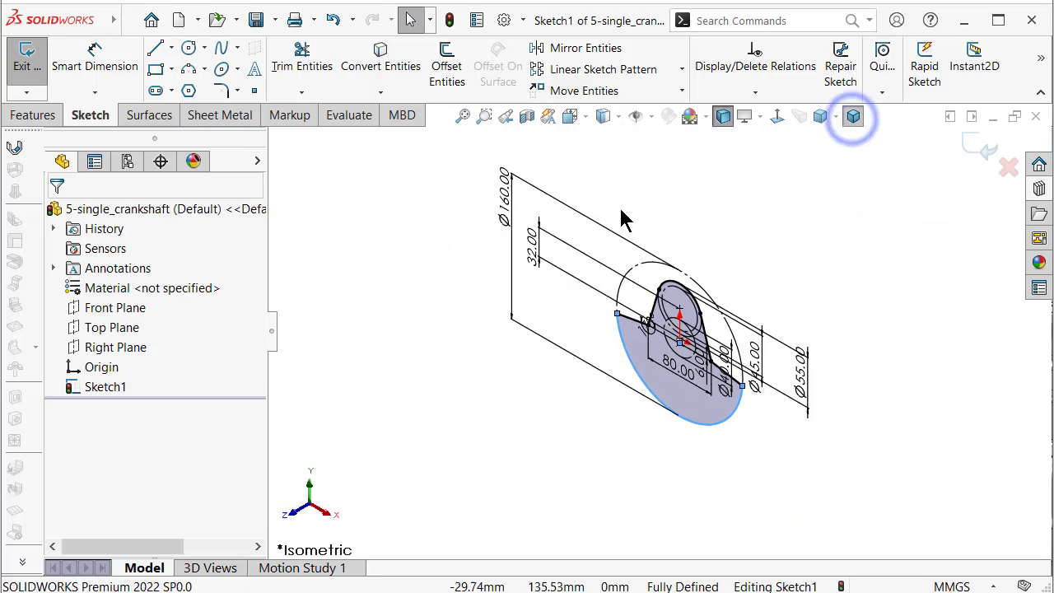
left_click(255, 21)
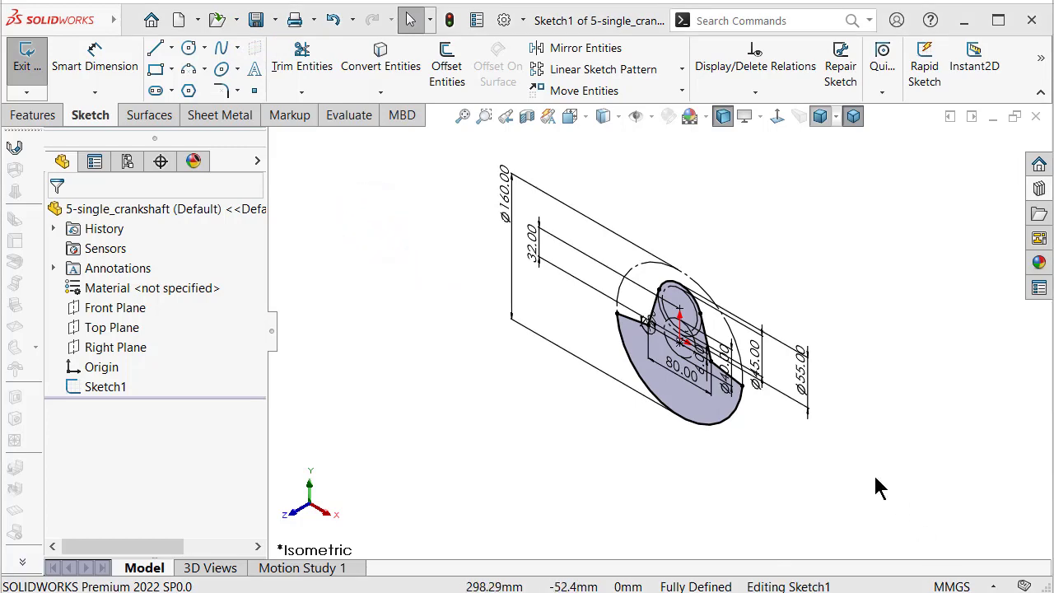
Step: Extrude the closed web profile to a 20 mm depth
scroll(876, 487, "down", 2)
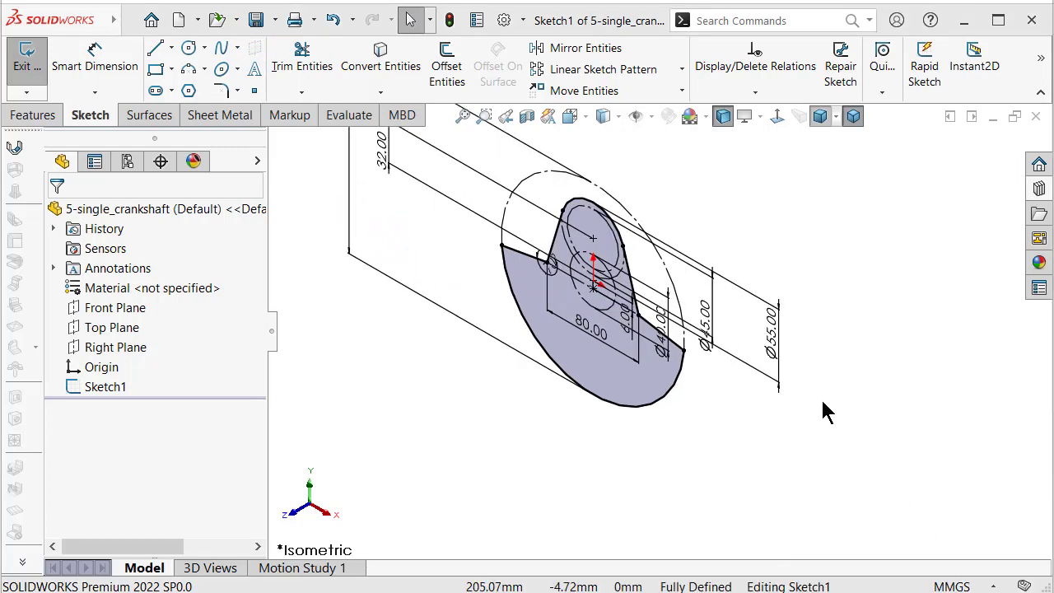
left_click(33, 115)
left_click(37, 70)
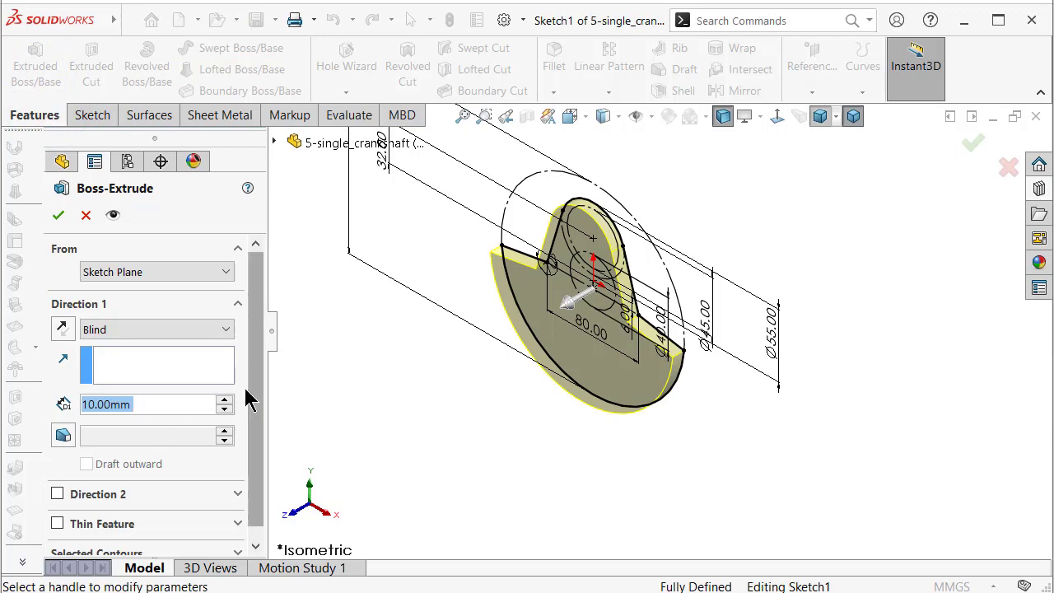
left_click(224, 400)
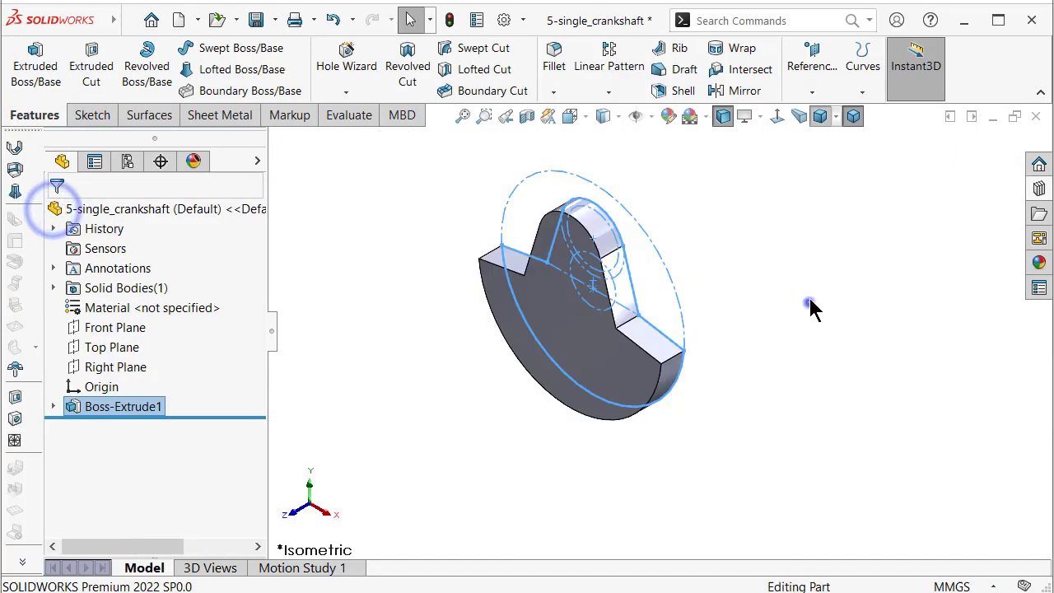
Step: Apply the cast iron appearance from Metal > Iron to the crank web
middle_click_drag(809, 380, 781, 296)
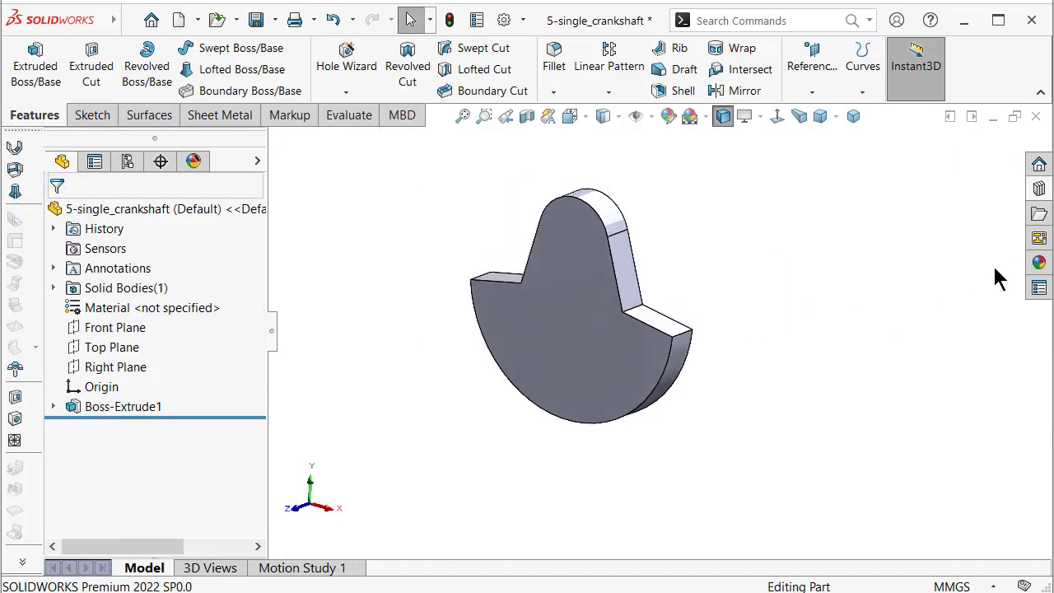
left_click(1040, 262)
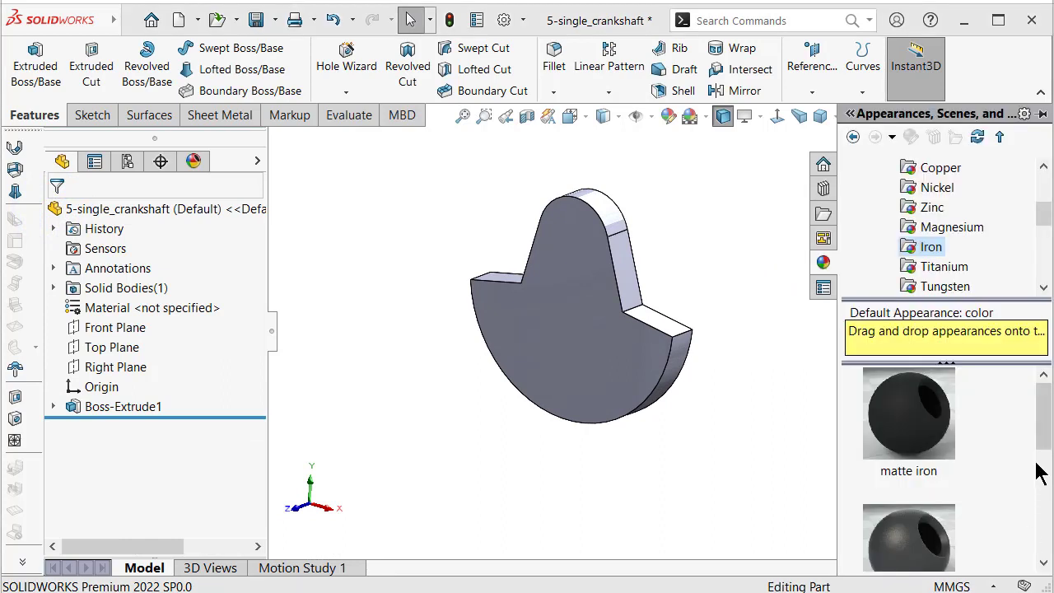
left_click_drag(1043, 395, 1045, 492)
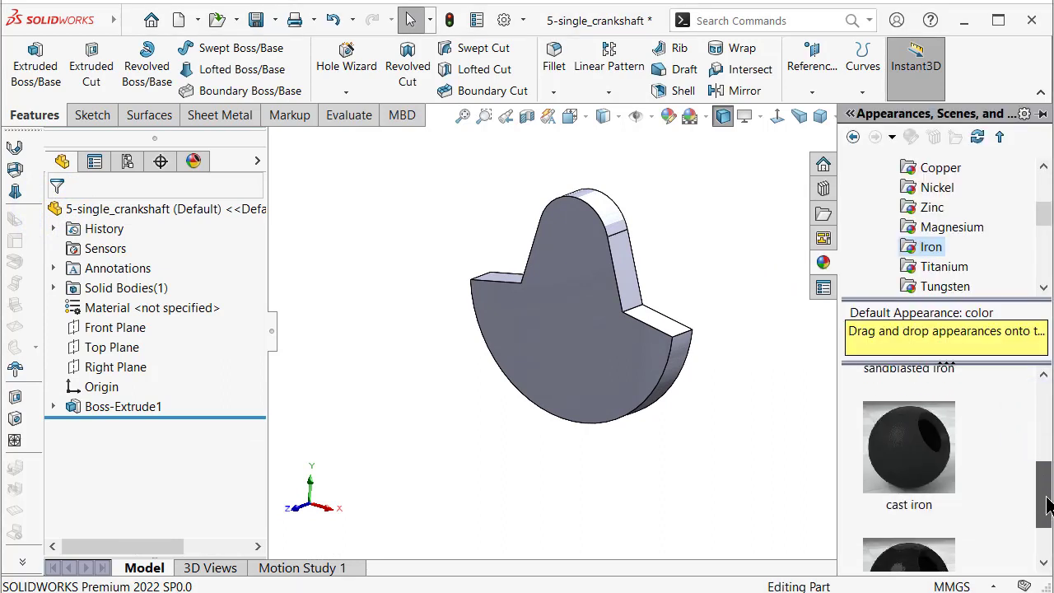
double_click(910, 515)
left_click(756, 445)
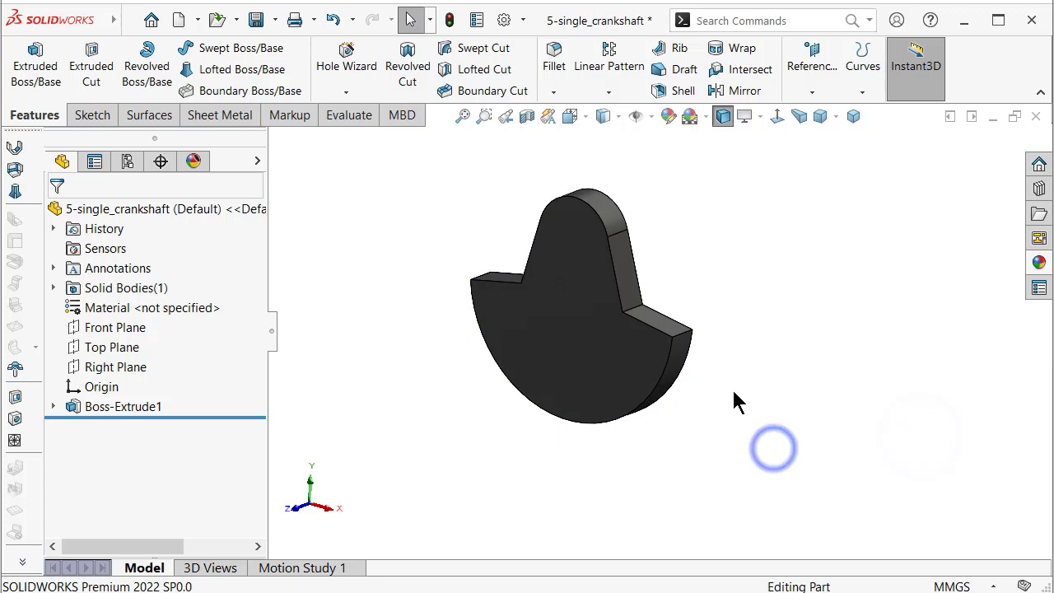
mouse_move(731, 387)
middle_mouse_down()
mouse_move(659, 383)
mouse_move(717, 369)
middle_mouse_up()
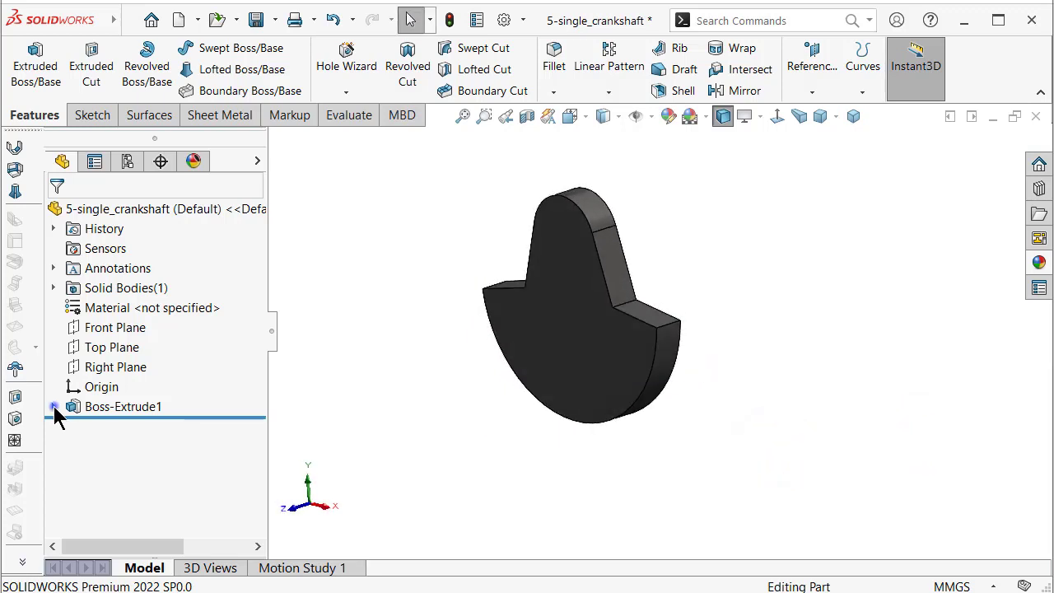
Step: Make Sketch1 under Boss-Extrude1 visible on the part
left_click(53, 407)
left_click(107, 426)
left_click(115, 409)
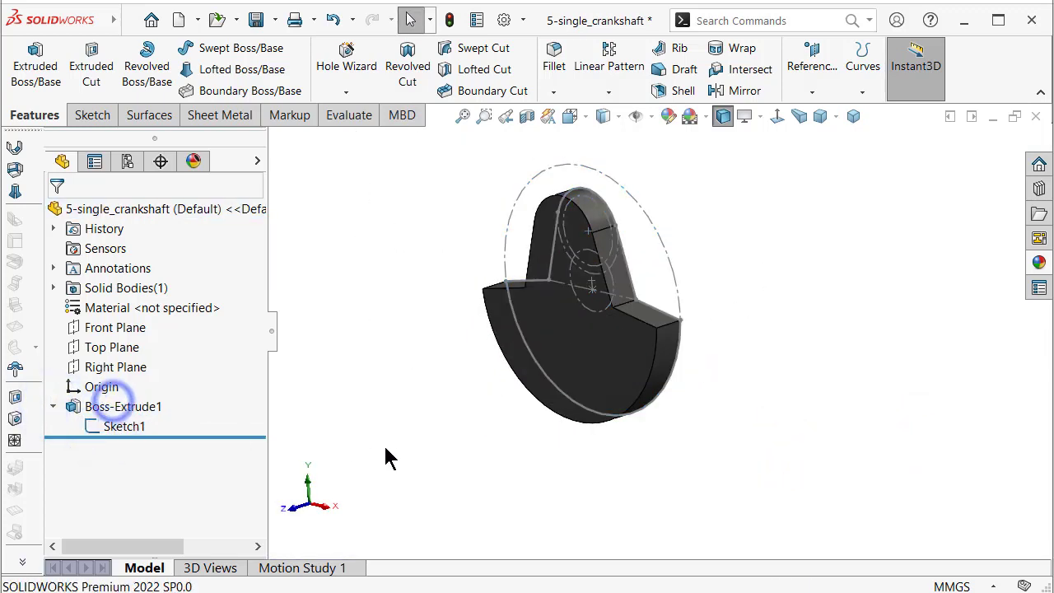
left_click(386, 445)
mouse_move(708, 313)
middle_mouse_down()
mouse_move(714, 340)
mouse_move(759, 404)
middle_mouse_up()
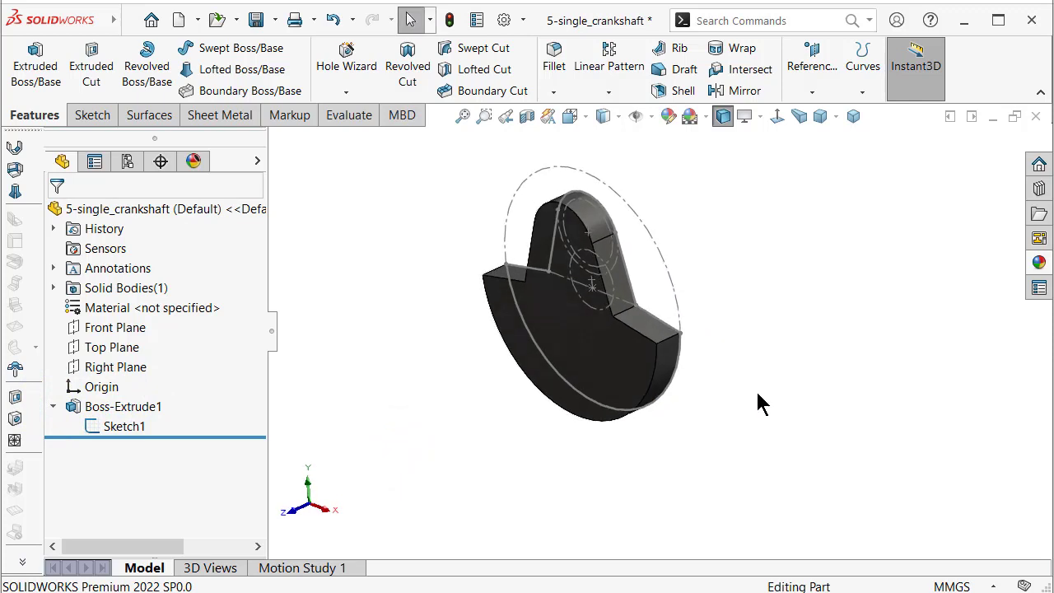
scroll(575, 280, "down", 2)
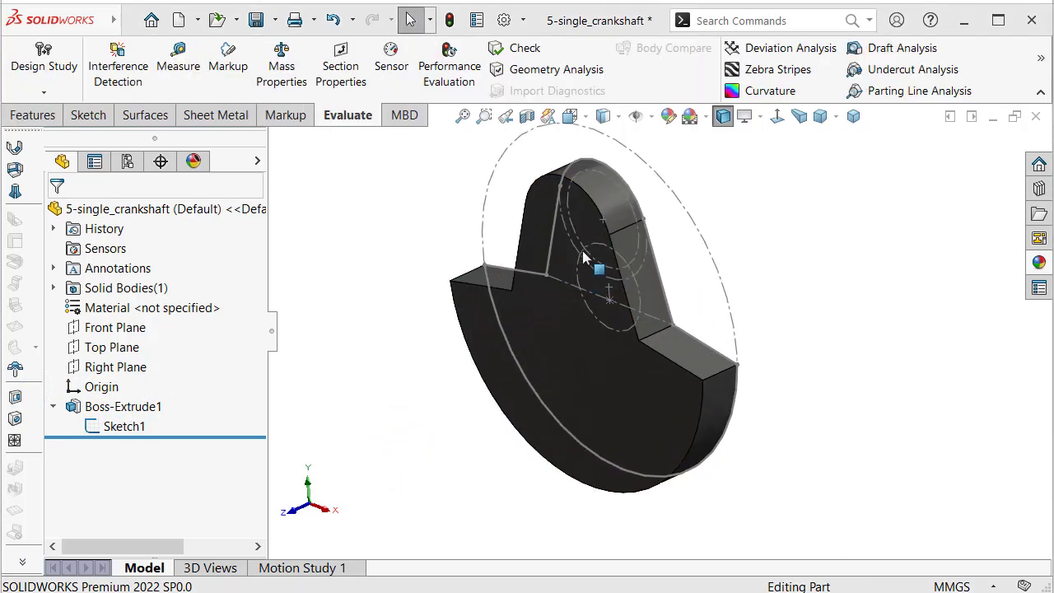
Step: Edit Sketch1, turn the upper 45 mm construction circle into regular geometry, and exit
left_click(579, 245)
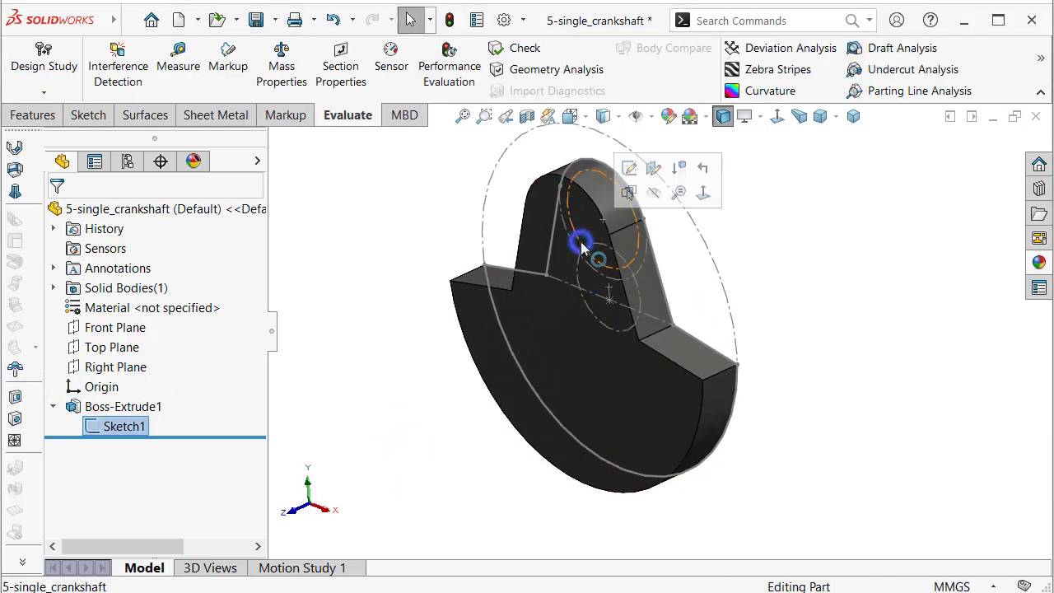
left_click(631, 172)
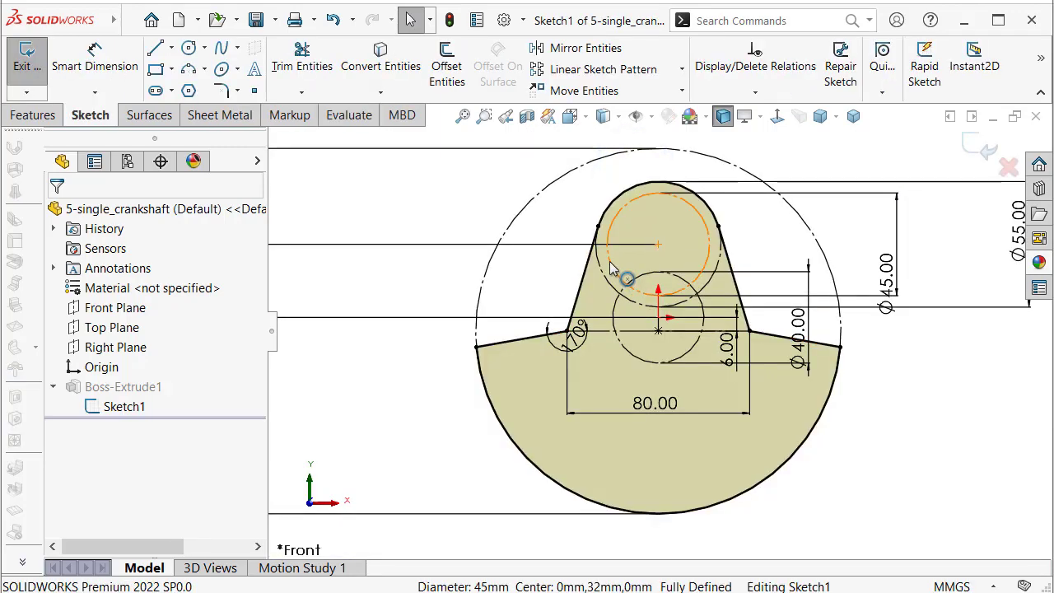
left_click(610, 258)
left_click(189, 47)
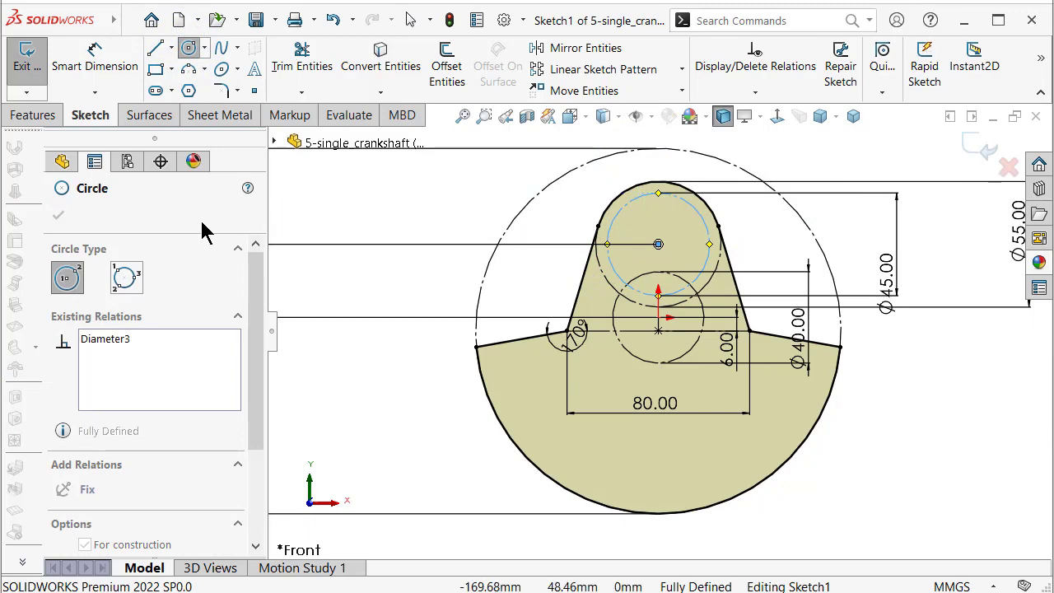
key("Escape")
left_click(619, 213)
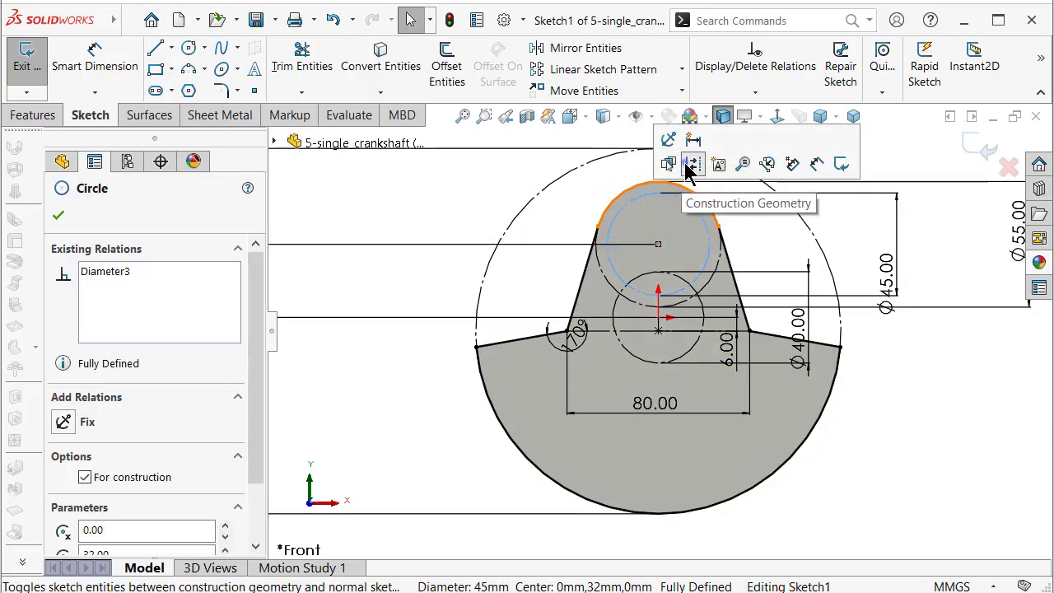
left_click(693, 164)
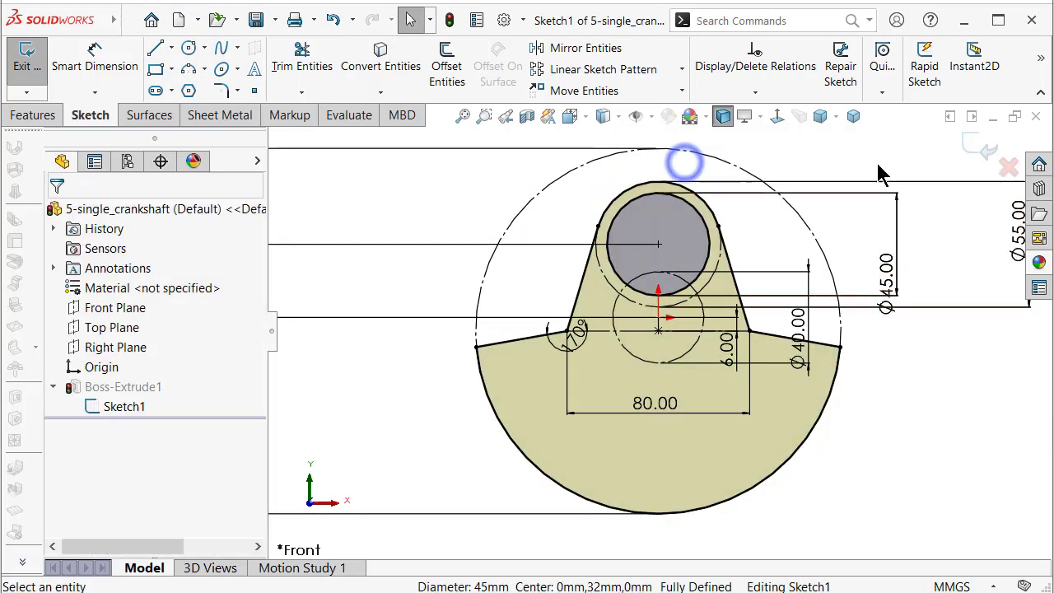
left_click(977, 146)
mouse_move(803, 220)
middle_mouse_down()
mouse_move(740, 281)
mouse_move(745, 290)
middle_mouse_up()
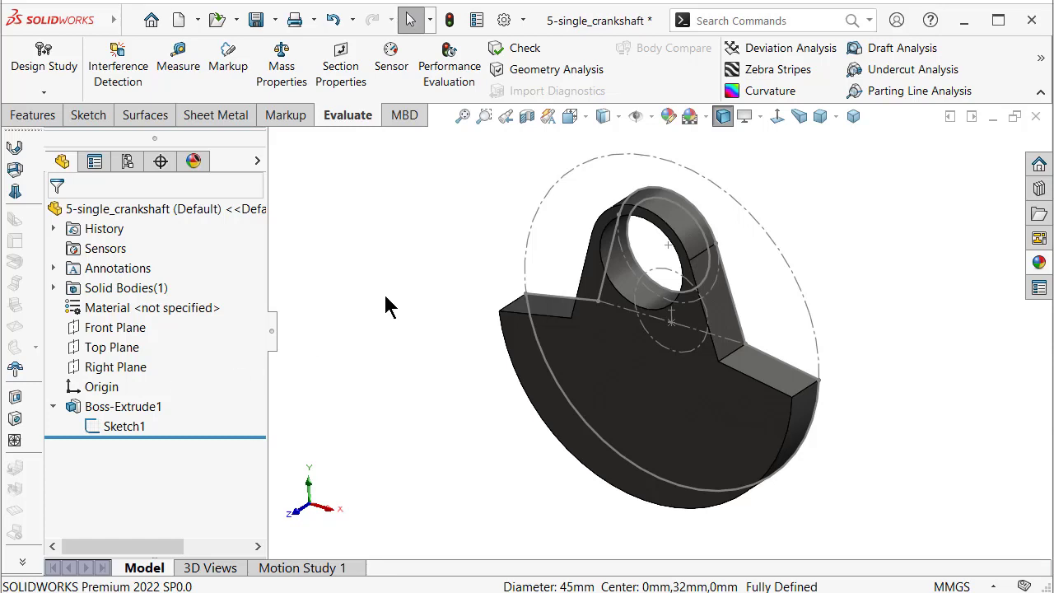
left_click(644, 268)
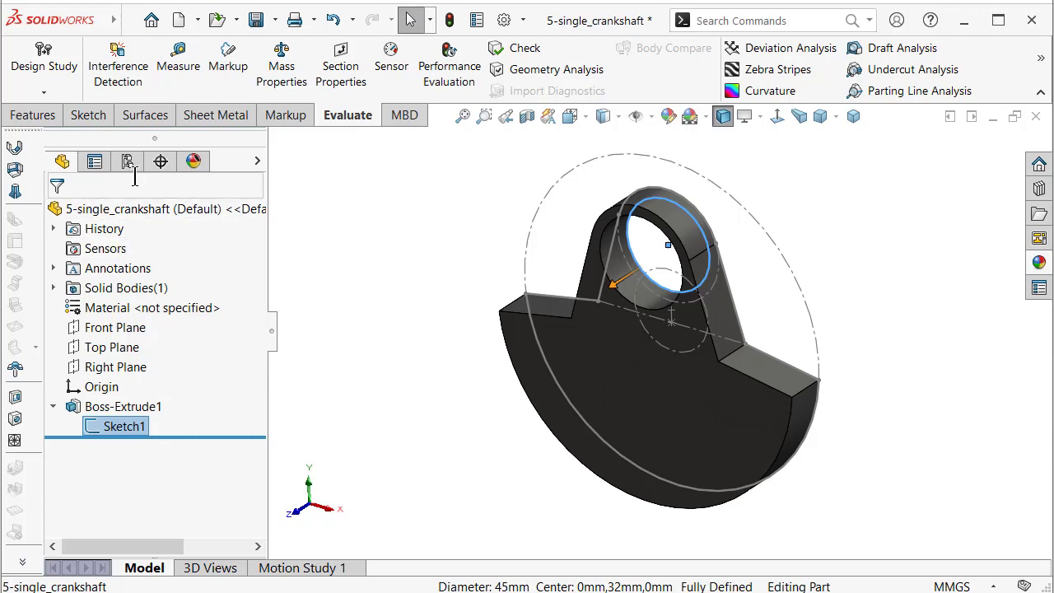
Step: Extrude the 45 mm circle 20 mm one way and 25 mm in Direction 2
left_click(31, 115)
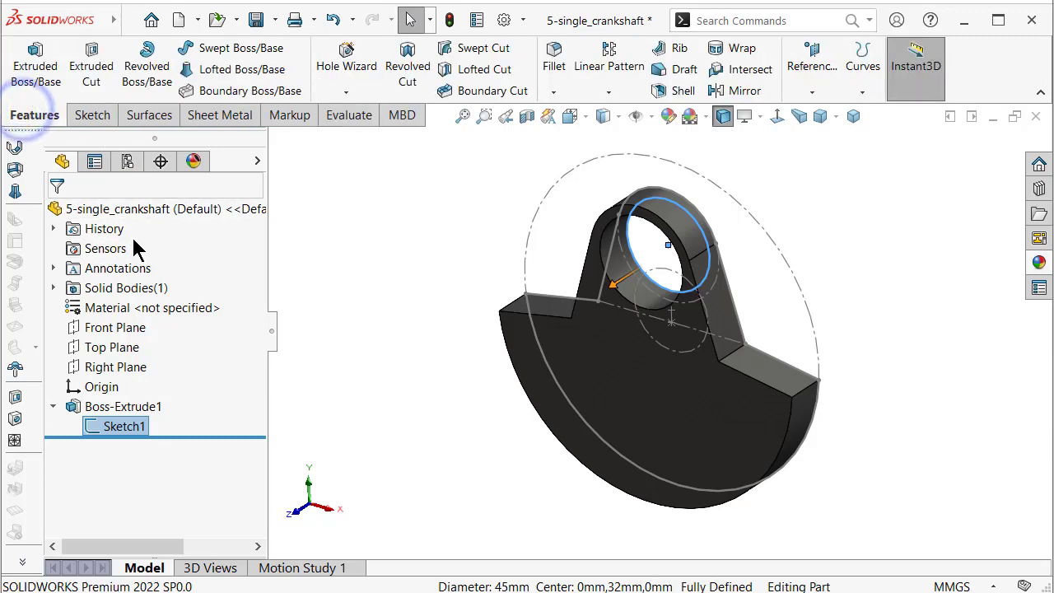
left_click(41, 70)
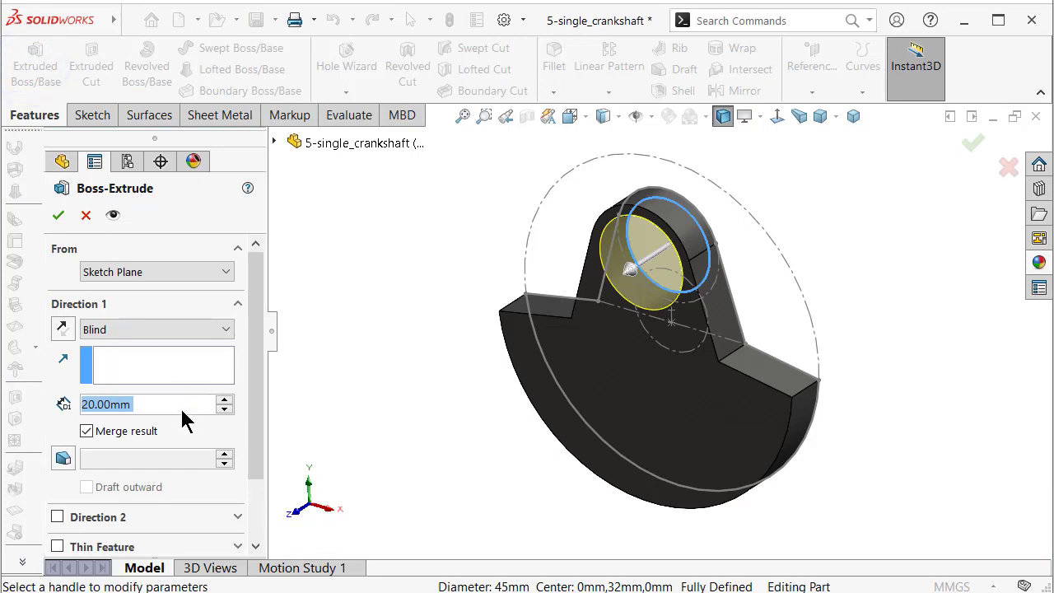
left_click(57, 517)
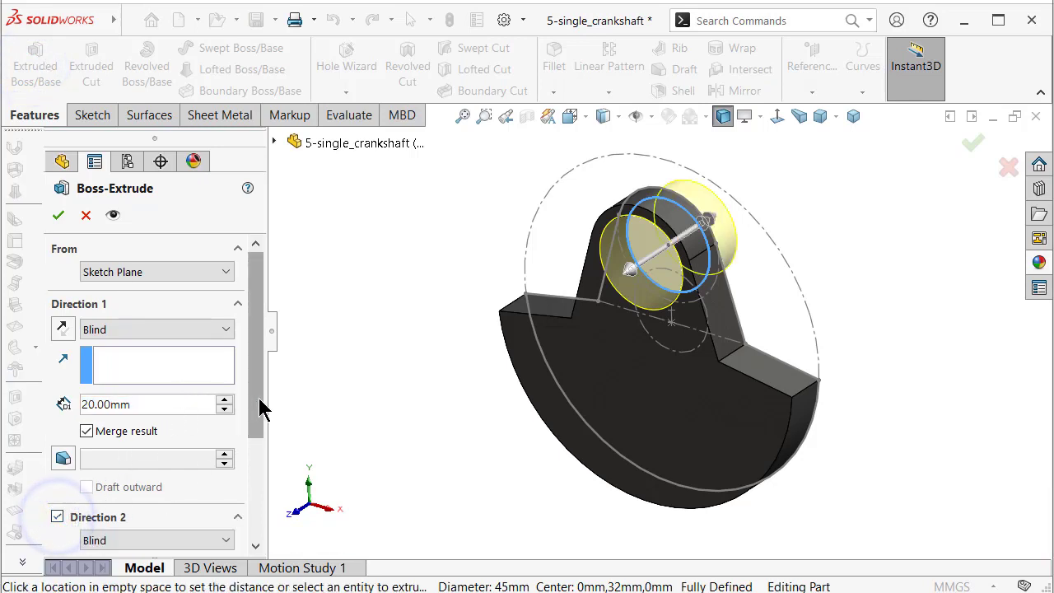
left_click_drag(258, 398, 261, 478)
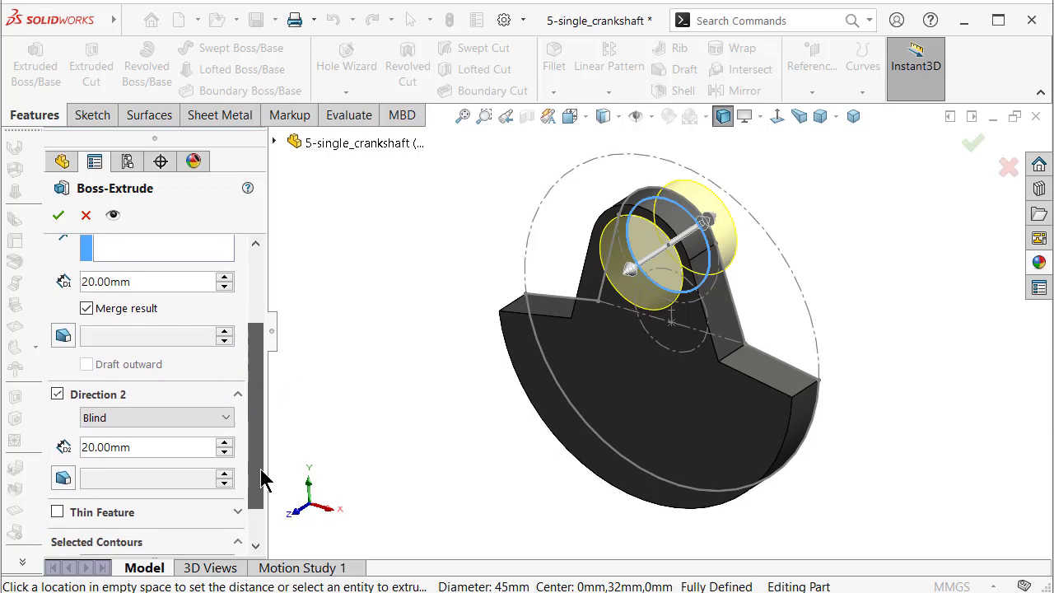
mouse_move(445, 297)
middle_mouse_down()
mouse_move(526, 285)
mouse_move(530, 322)
middle_mouse_up()
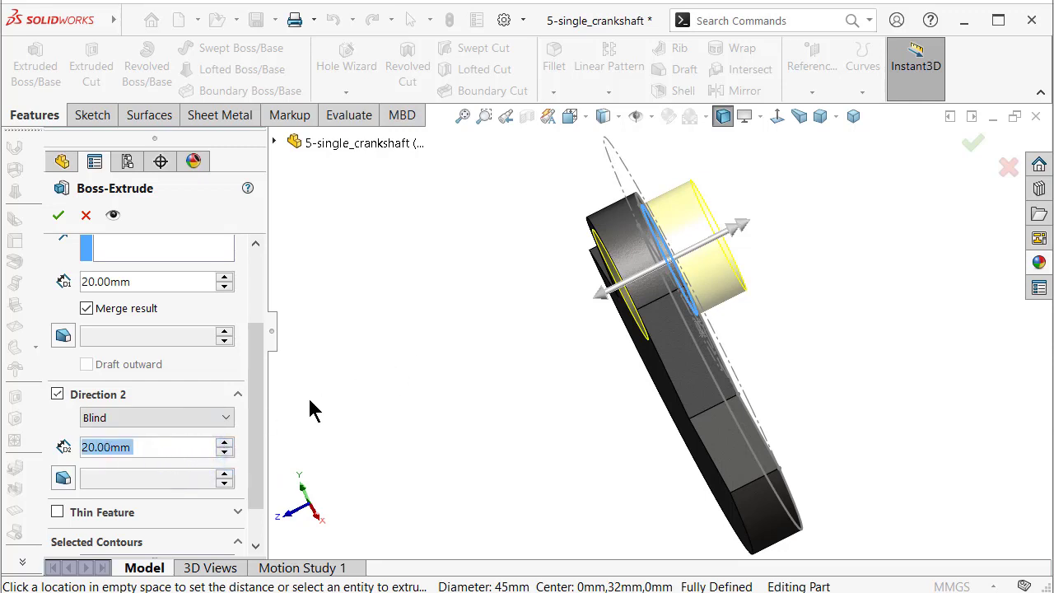
type("25")
key("Return")
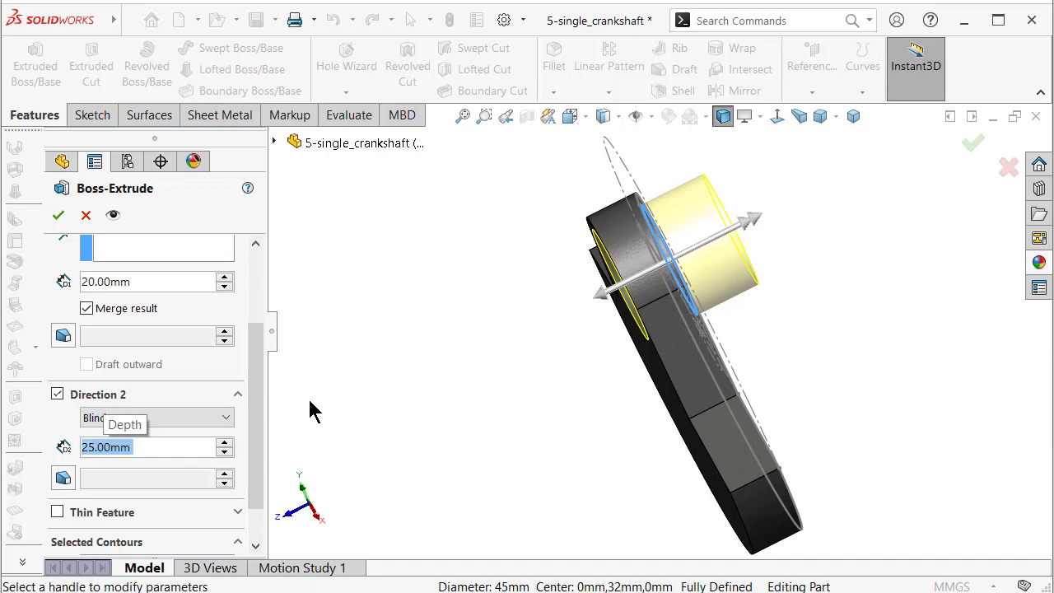
left_click(963, 142)
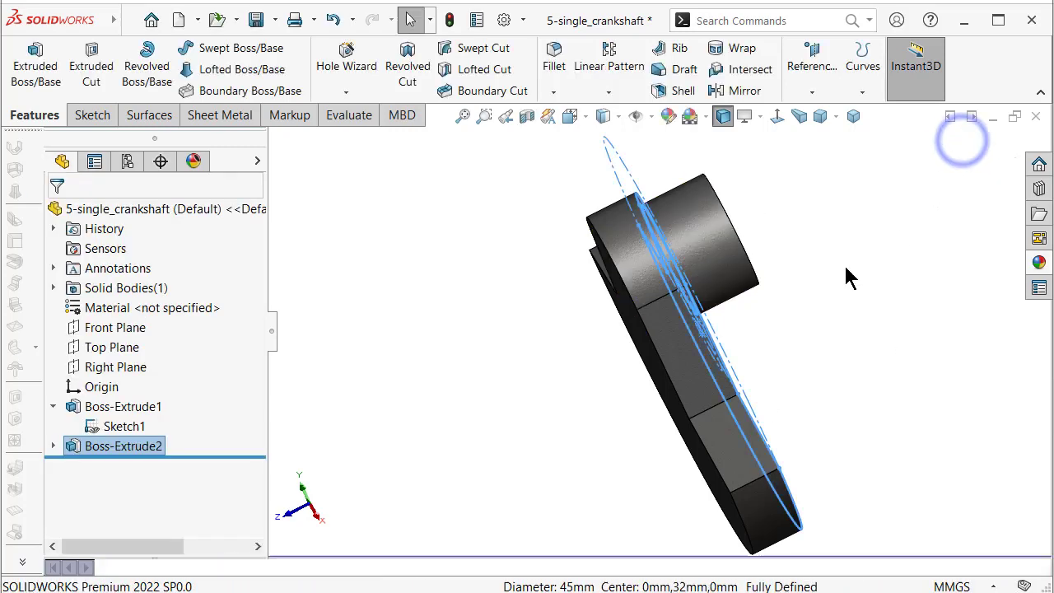
middle_click_drag(845, 278, 874, 216)
key("f")
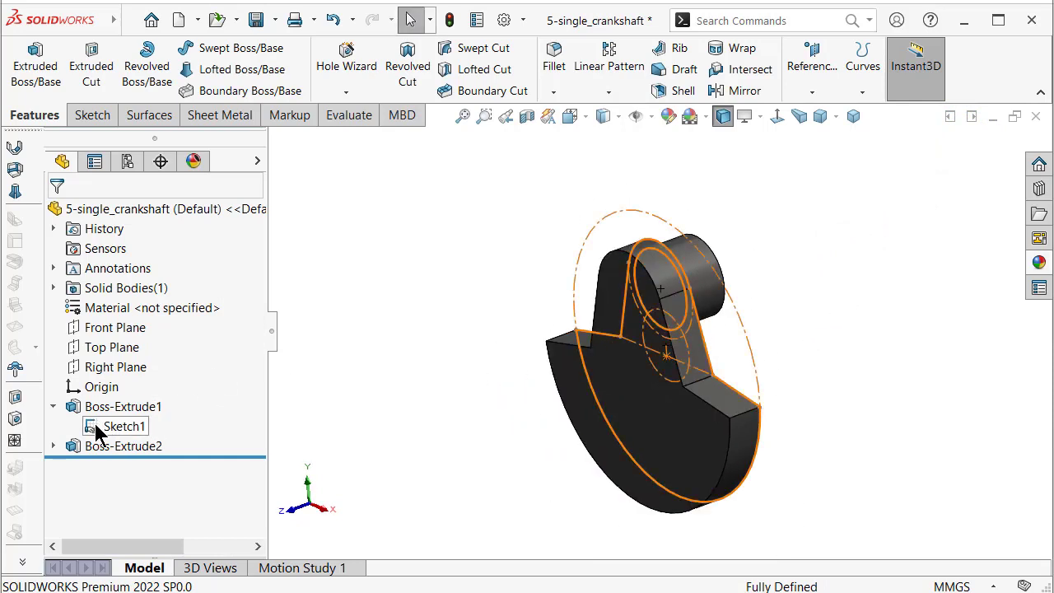
Step: Reopen Sketch1, make the central 40 mm circle regular geometry, and exit the sketch
left_click(105, 428)
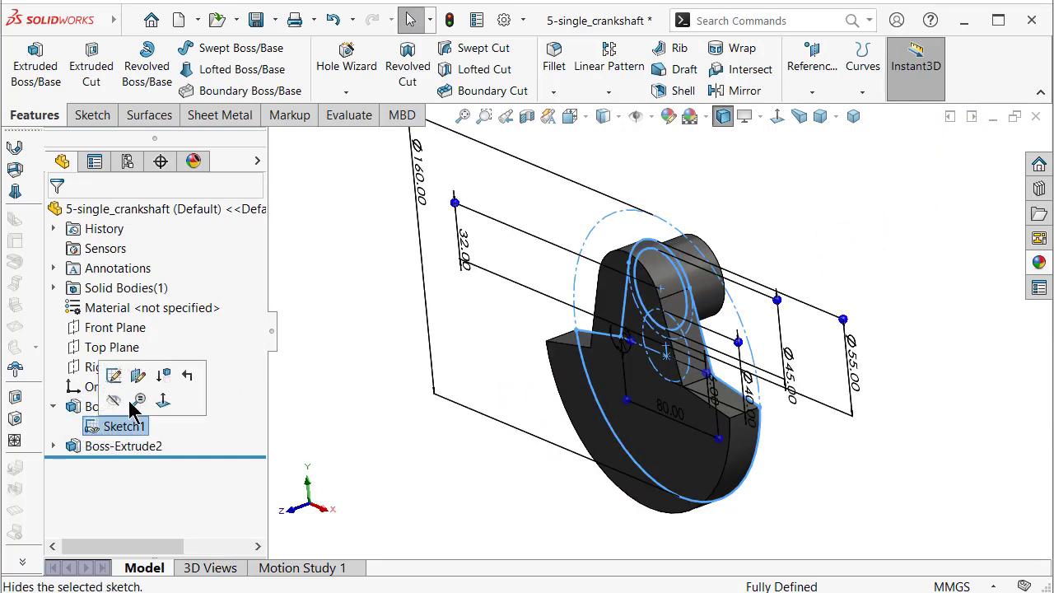
left_click(378, 413)
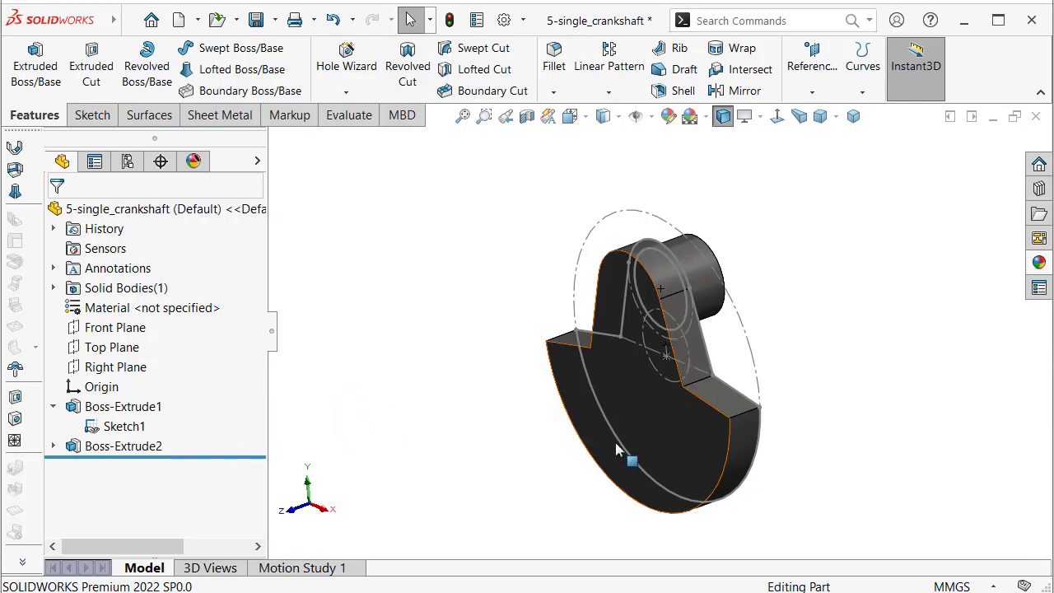
middle_click_drag(615, 442, 674, 383)
left_click(676, 383)
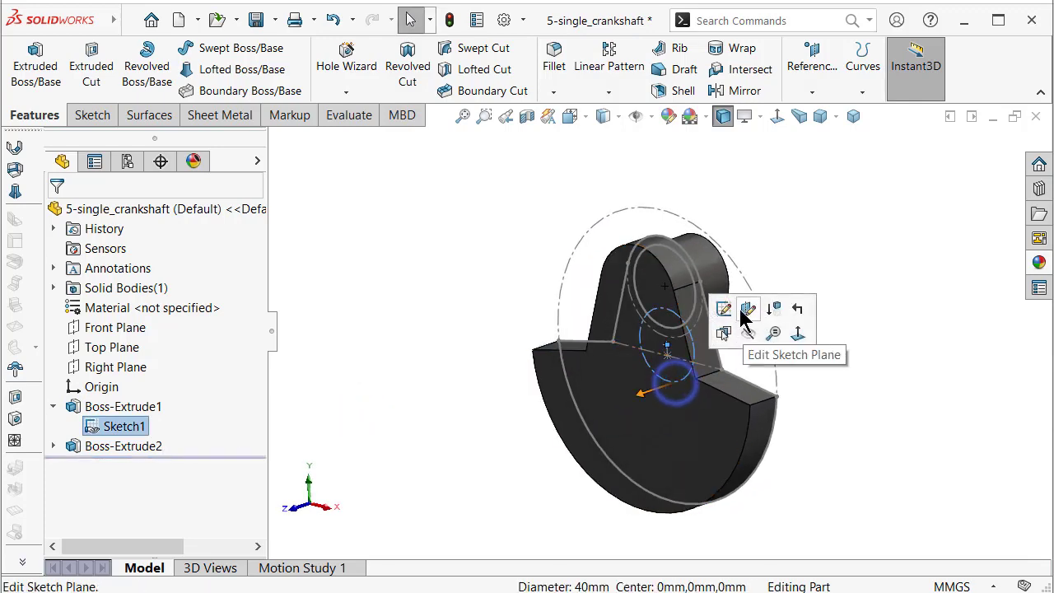
left_click(728, 308)
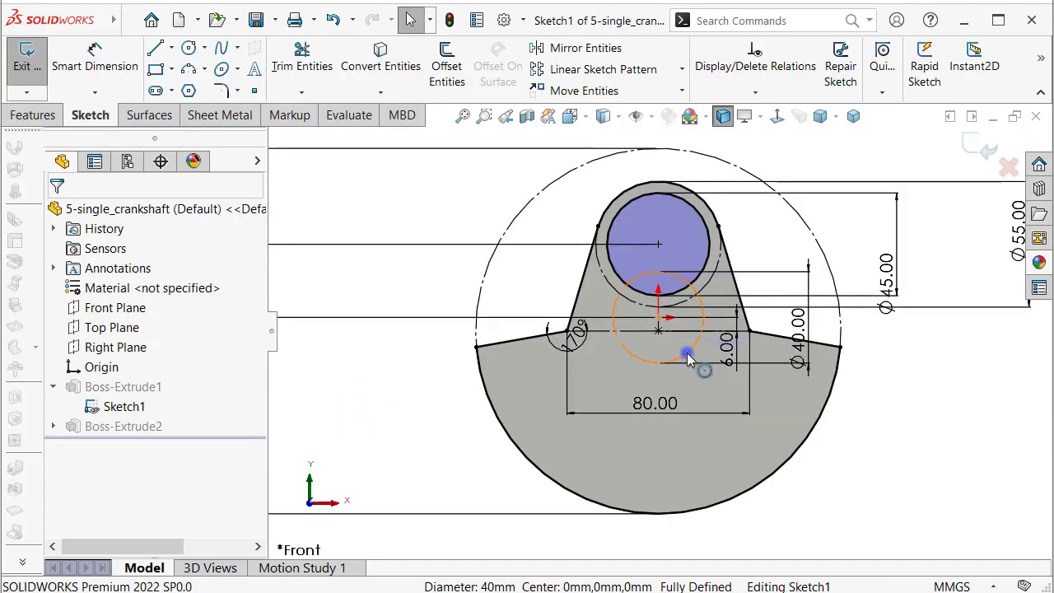
left_click(689, 356)
left_click(760, 304)
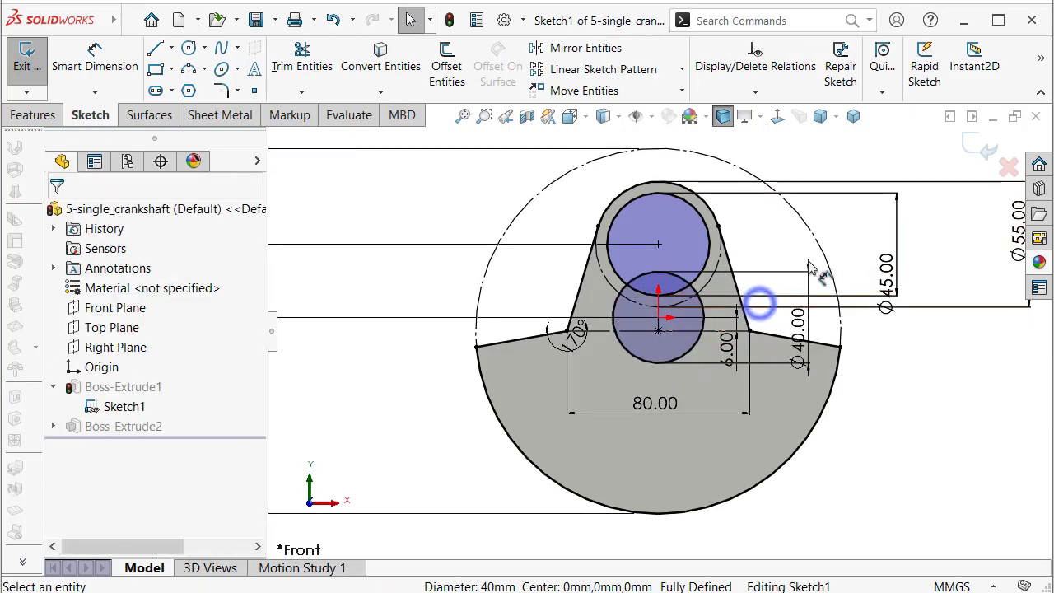
left_click(985, 151)
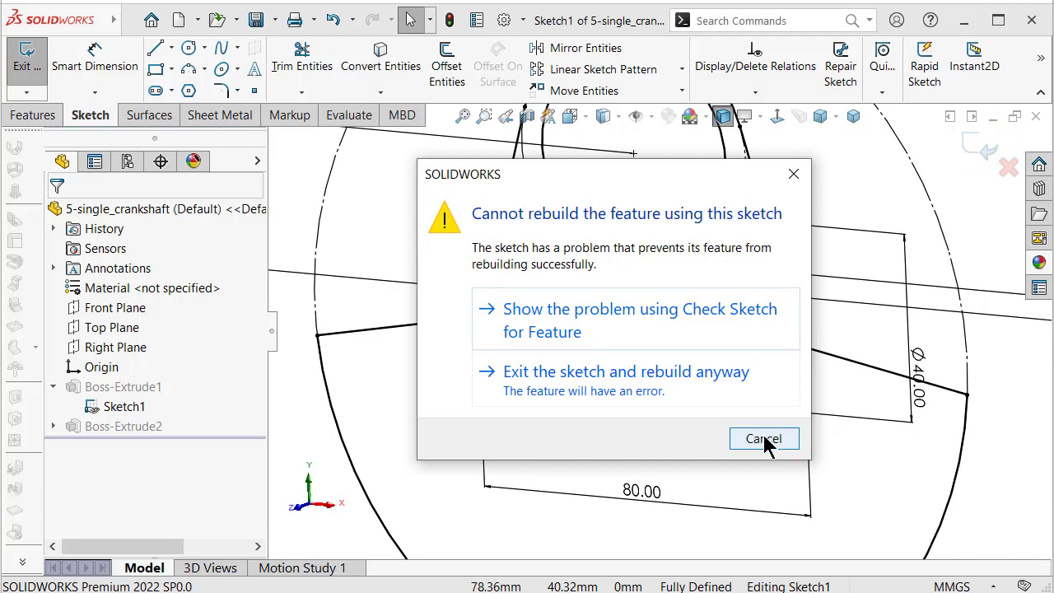
Step: Continue past the rebuild warnings and reopen the failed Boss-Extrude1 for editing
left_click(624, 391)
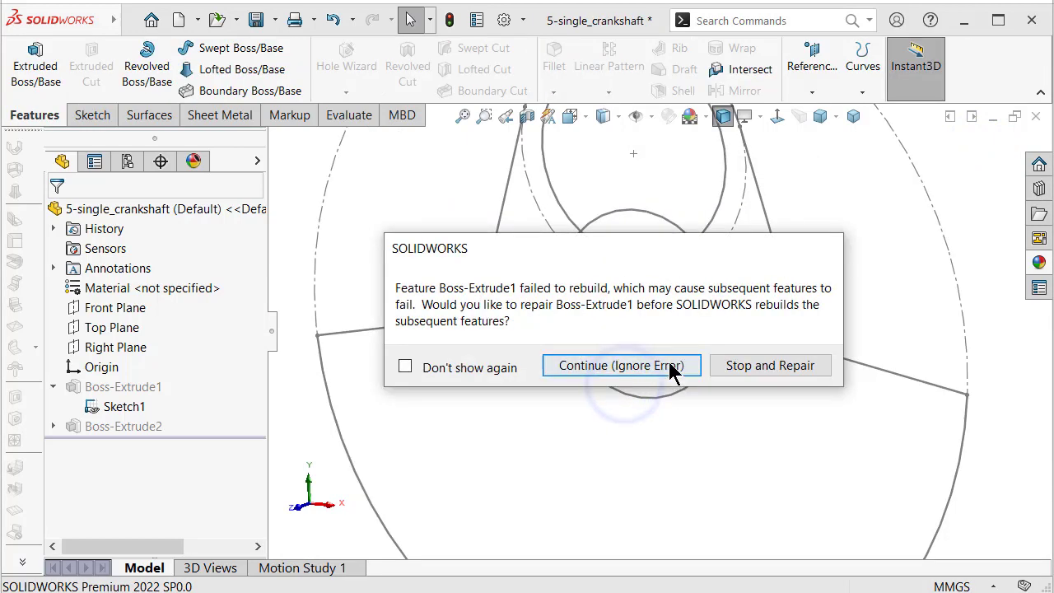
left_click(672, 365)
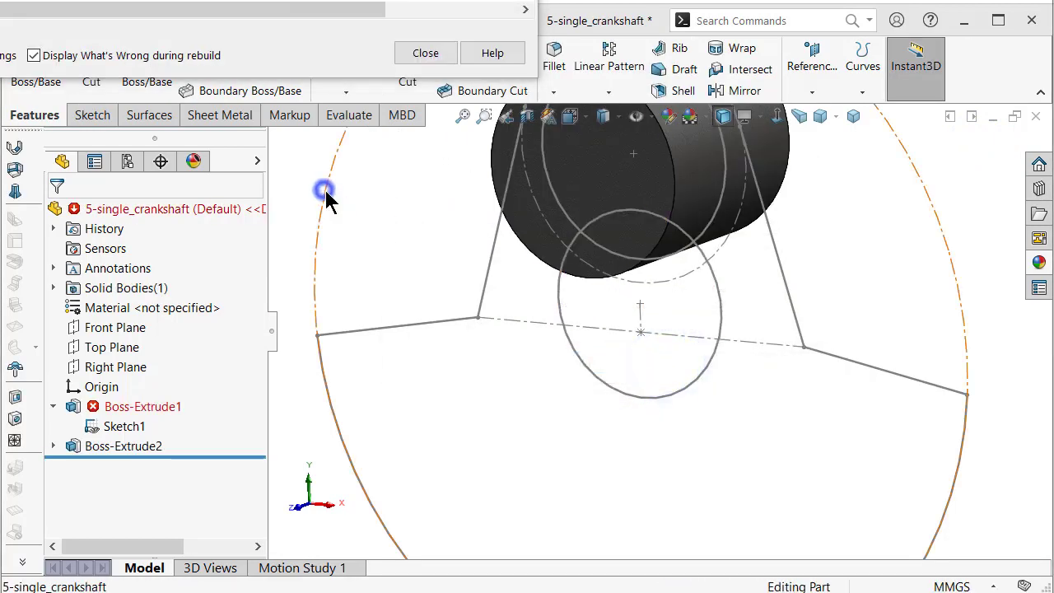
left_click(424, 51)
left_click(106, 406)
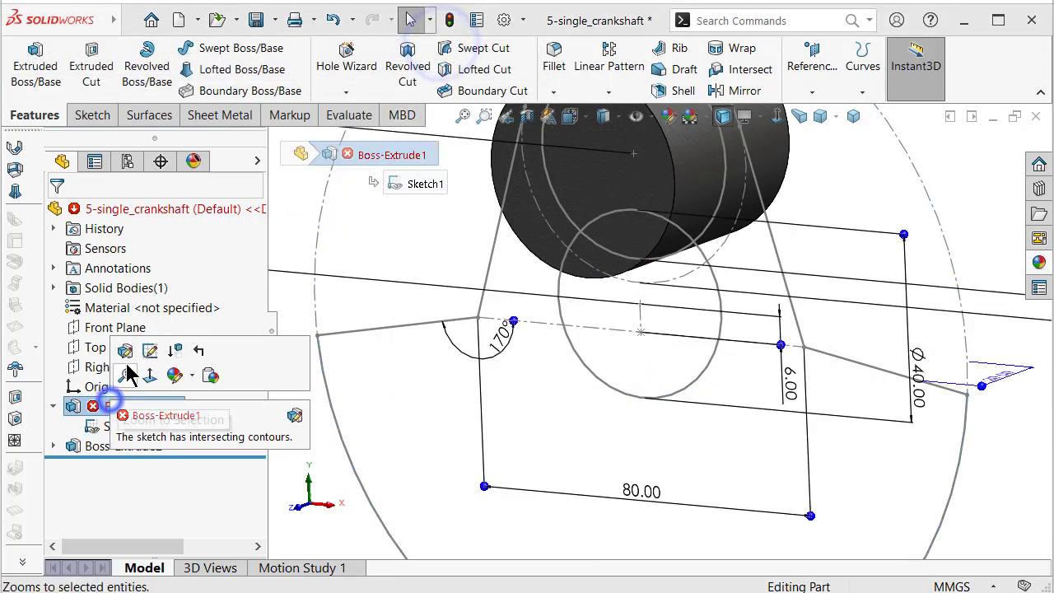
left_click(125, 350)
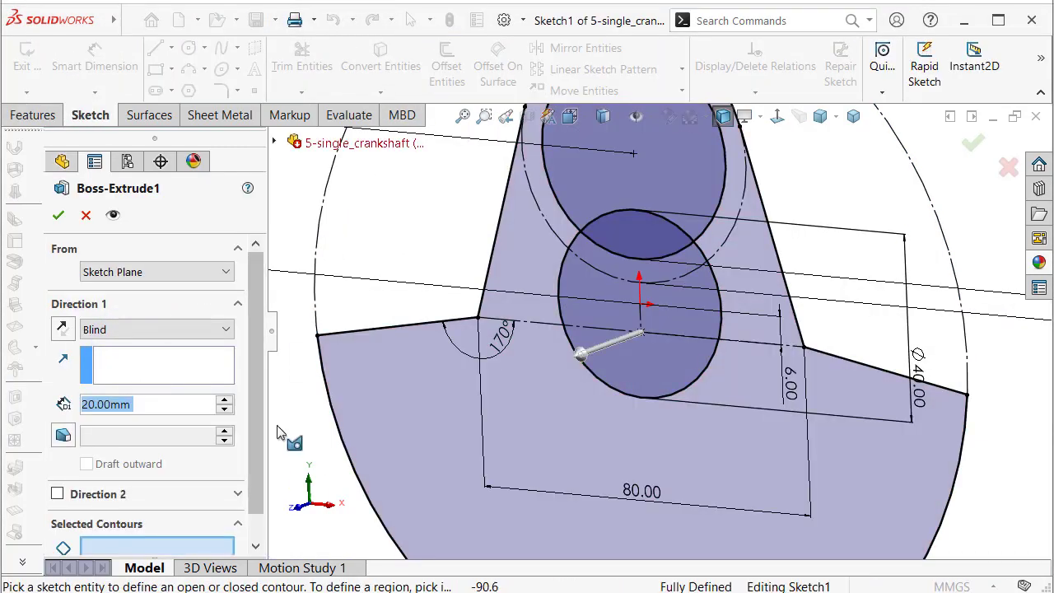
Step: Select Sketch1 Region<1> and Region<2> as contours and confirm the 20 mm blind extrusion
left_click(251, 424)
left_click(152, 520)
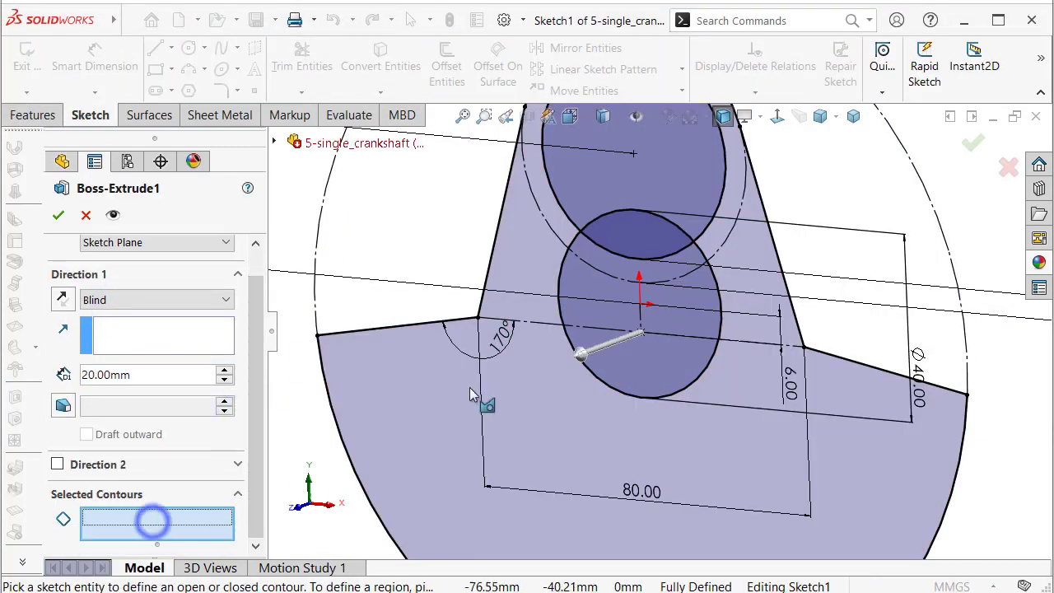
left_click(544, 300)
left_click(581, 332)
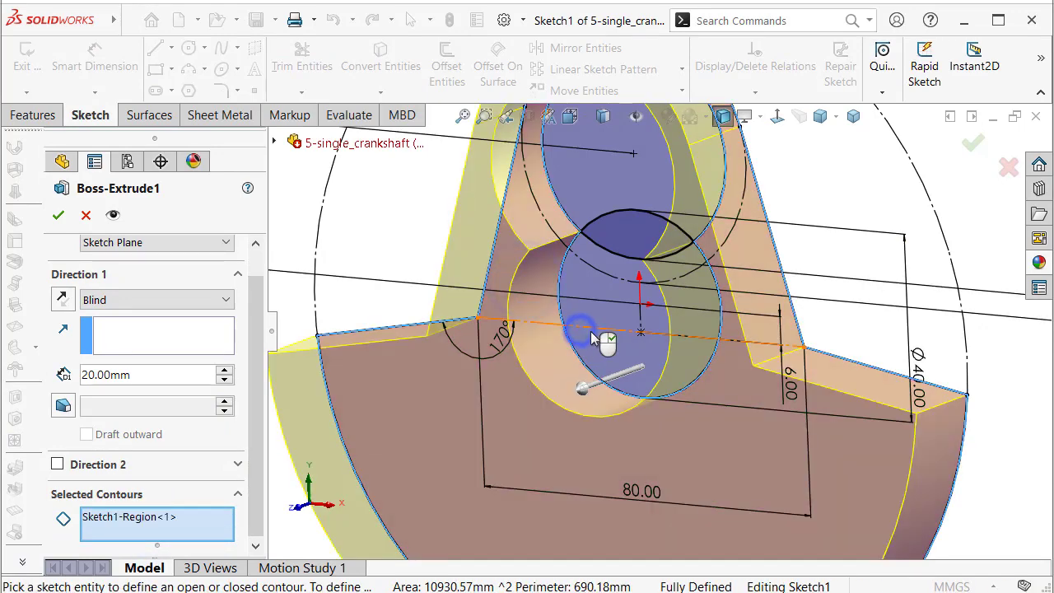
left_click(622, 342)
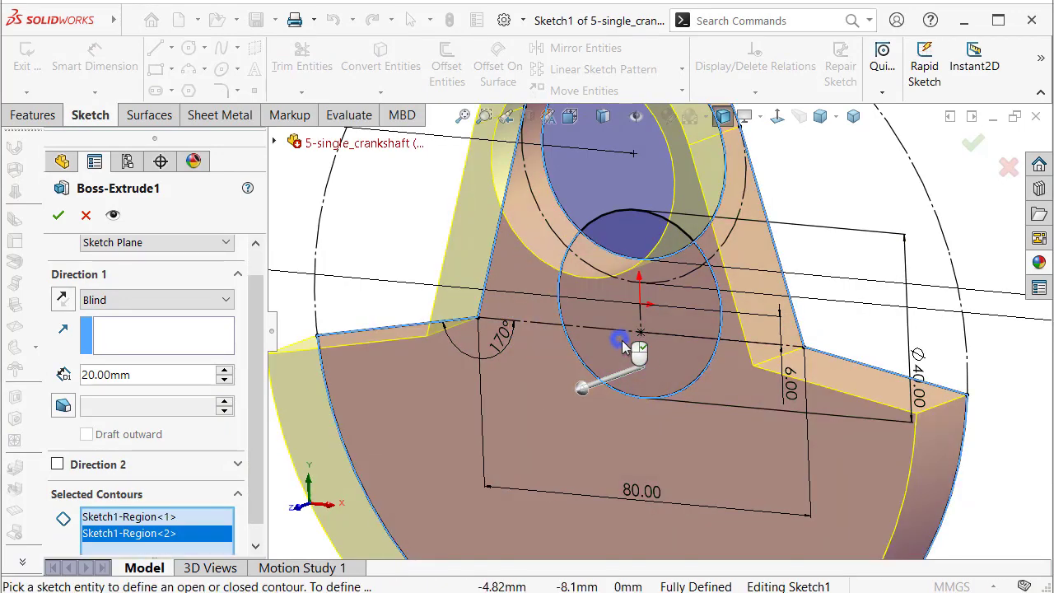
left_click(973, 145)
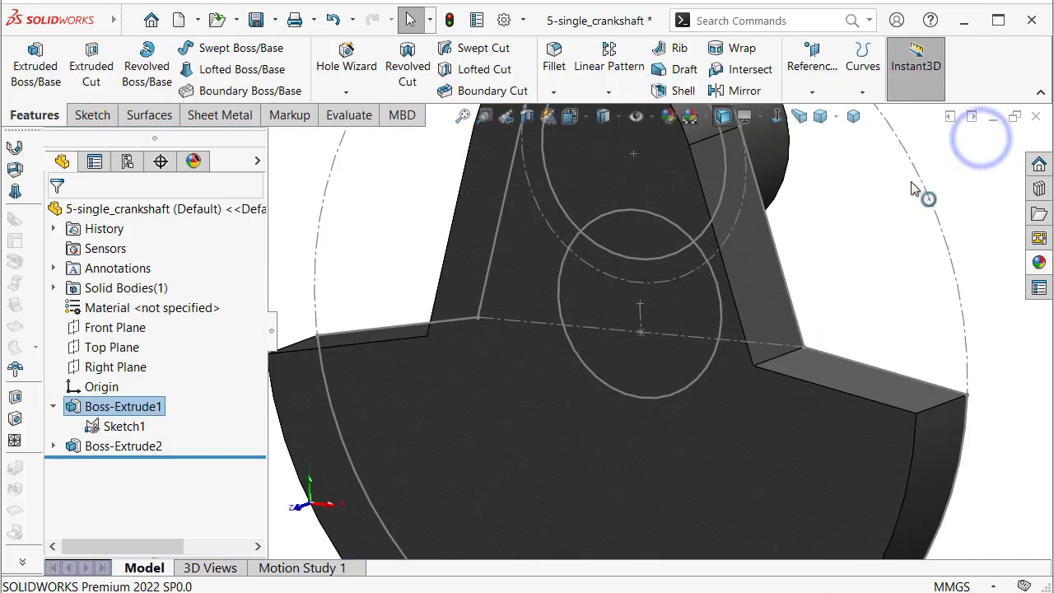
Step: Extrude the Ø40 central circle 80 mm blind as the main journal
scroll(922, 192, "up", 3)
mouse_move(861, 223)
middle_mouse_down()
mouse_move(752, 288)
mouse_move(773, 285)
middle_mouse_up()
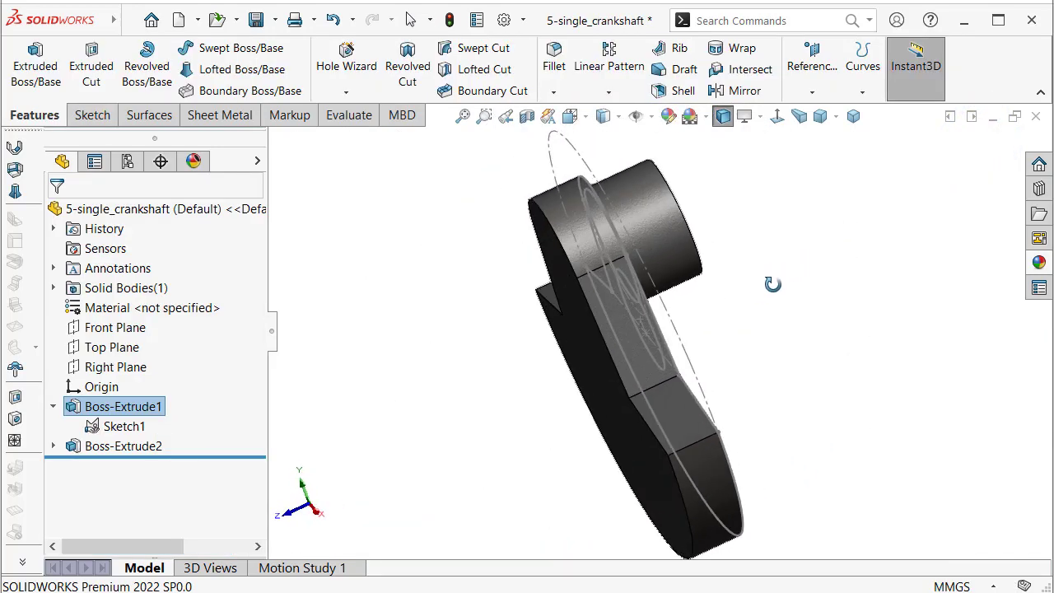
left_click(667, 373)
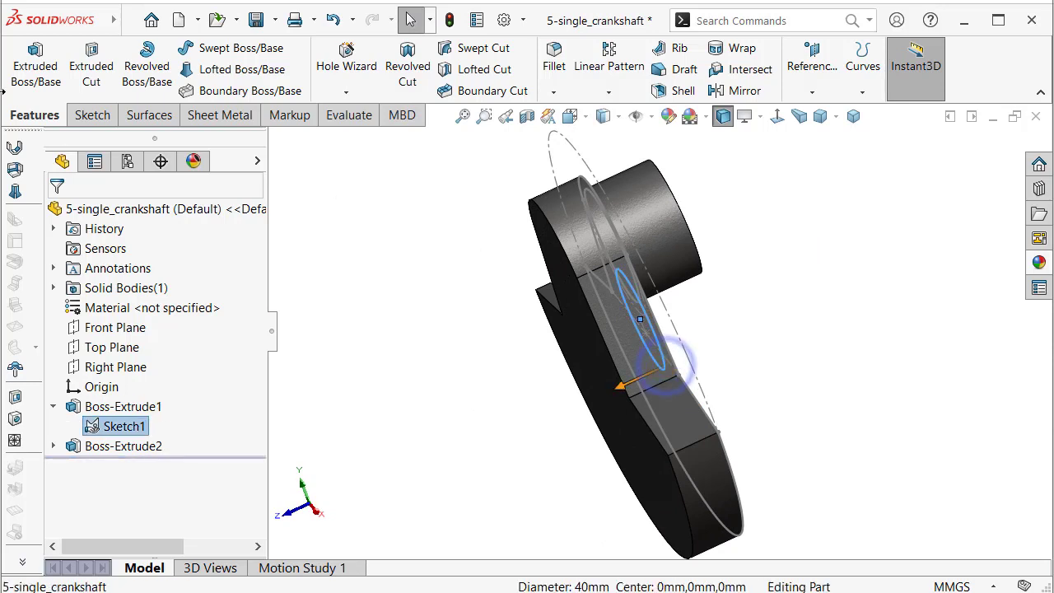
left_click(35, 66)
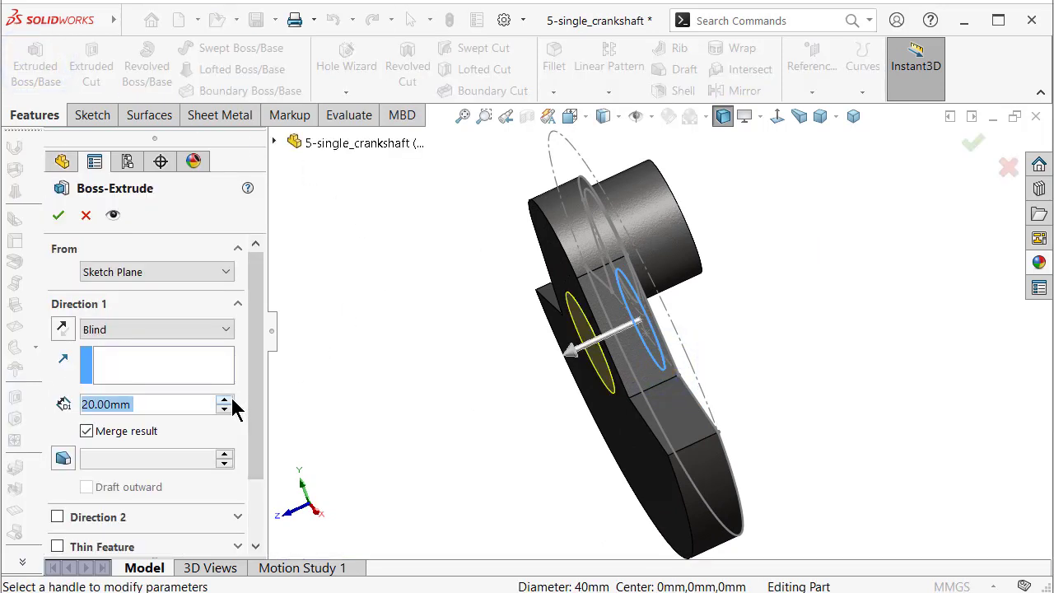
left_click(224, 400)
left_click(224, 401)
left_click(224, 400)
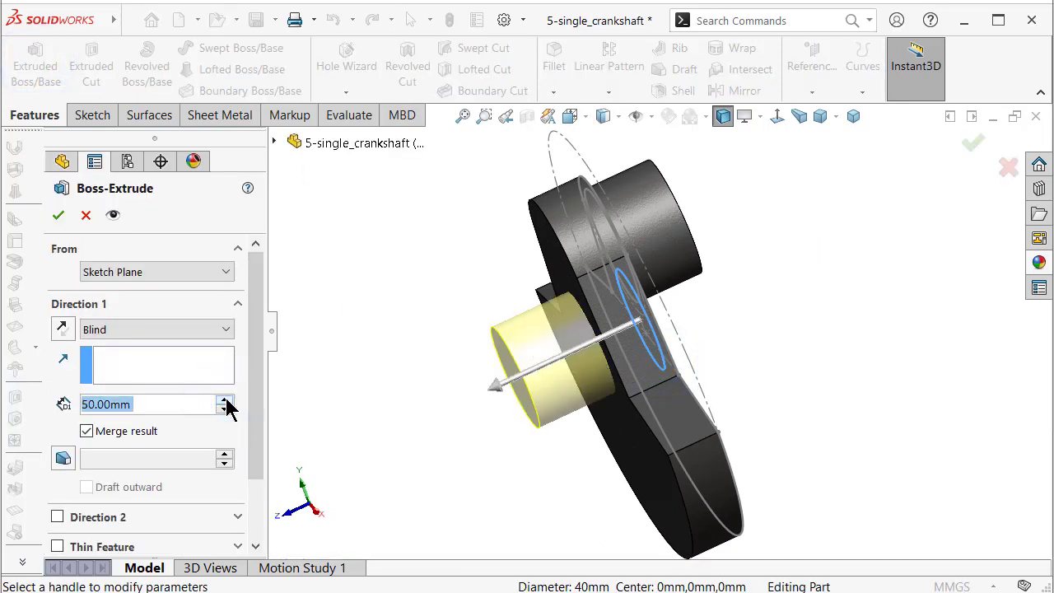
left_click(224, 400)
left_click(224, 400)
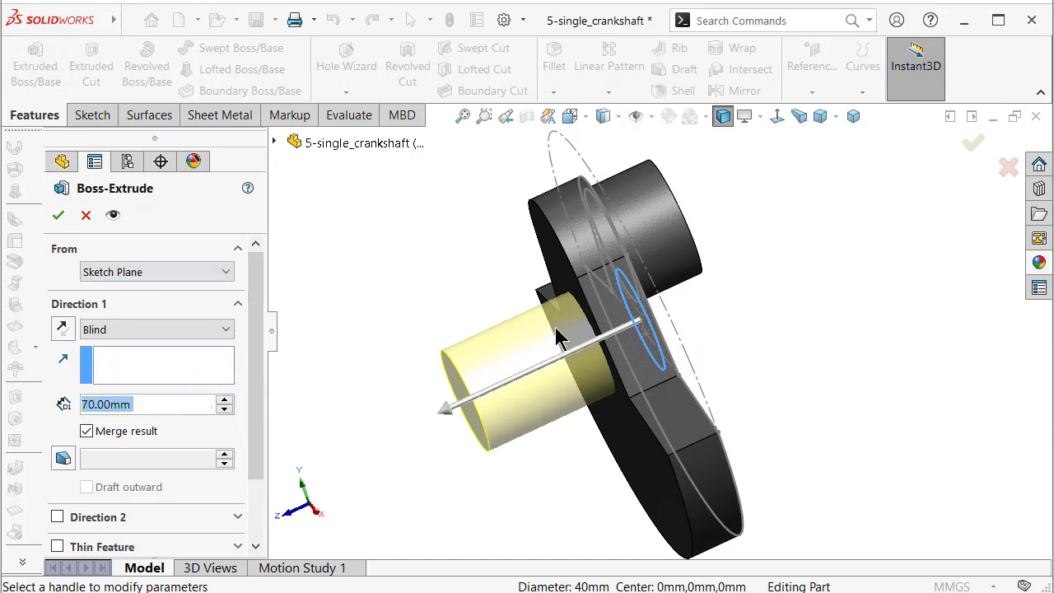
left_click(224, 400)
middle_click_drag(252, 403, 393, 304)
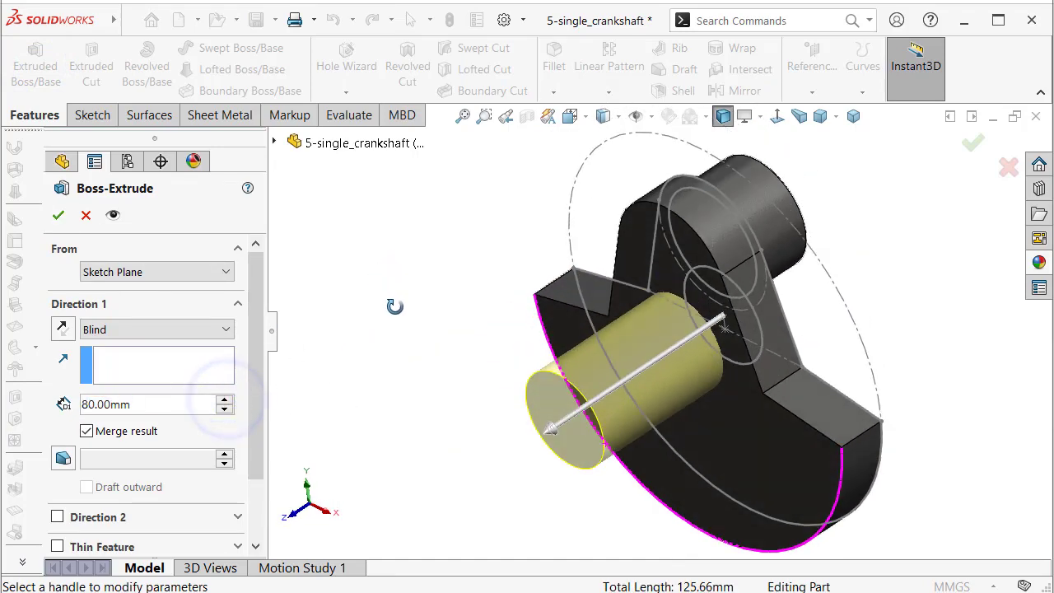
left_click(58, 215)
mouse_move(435, 251)
middle_mouse_down()
mouse_move(670, 256)
mouse_move(788, 287)
middle_mouse_up()
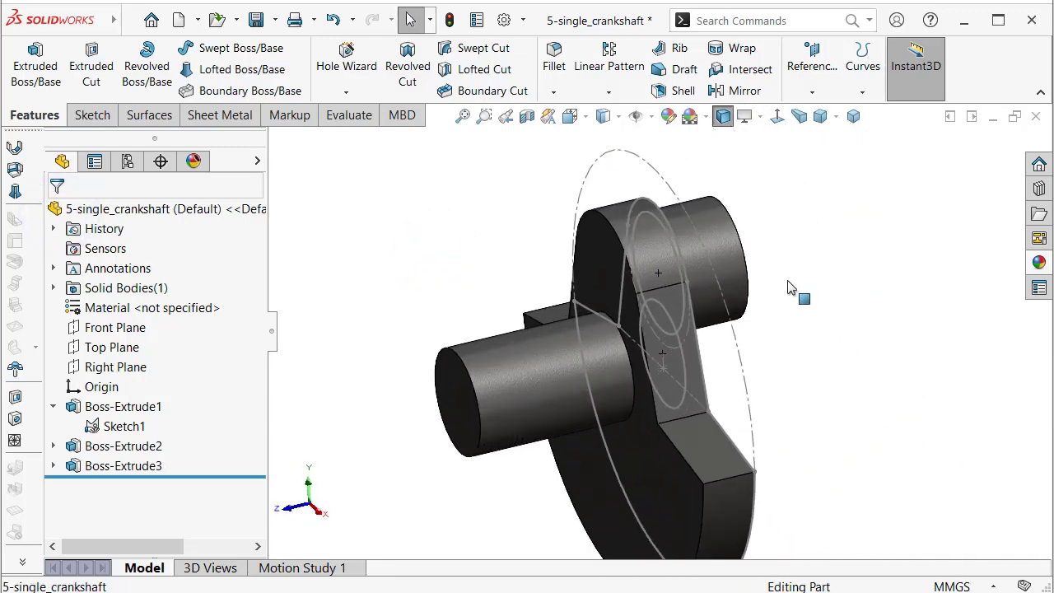
Step: Hide Sketch1 and start a new sketch on the Right Plane
left_click(715, 276)
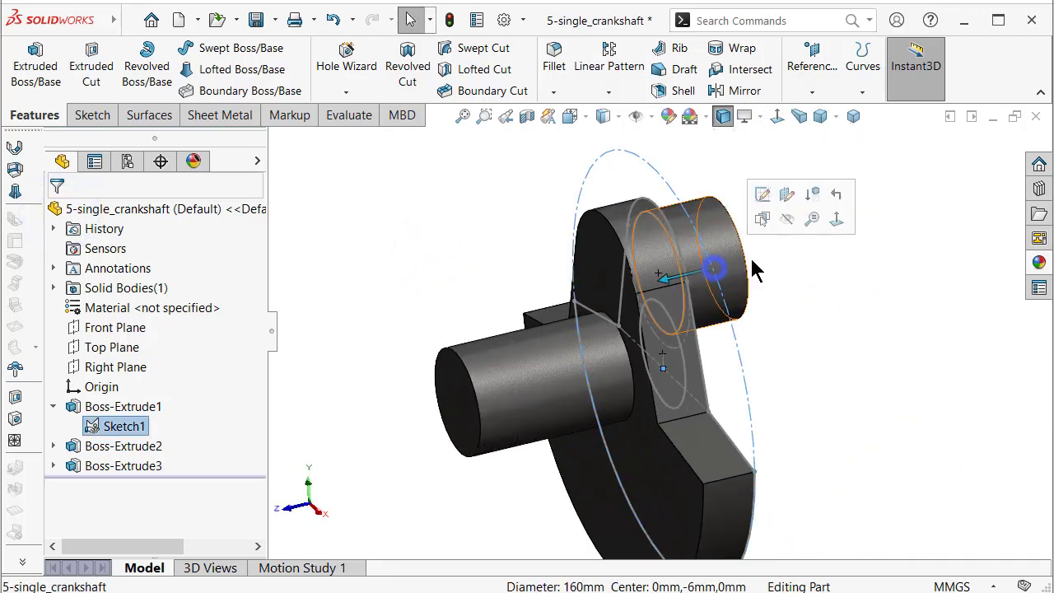
left_click(786, 218)
middle_click_drag(810, 334, 791, 278)
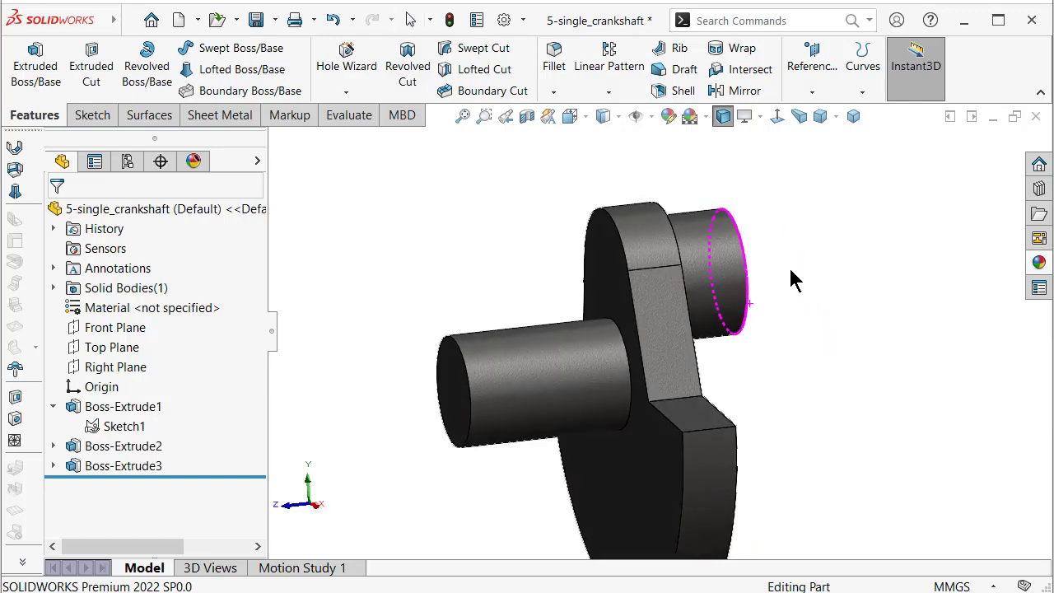
left_click(119, 367)
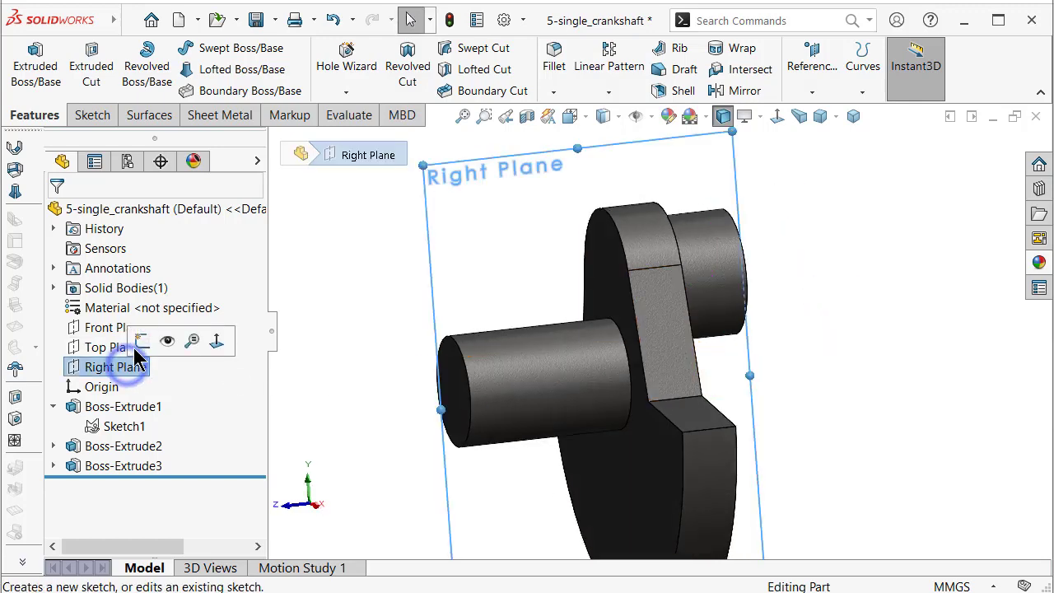
left_click(136, 346)
scroll(754, 183, "down", 3)
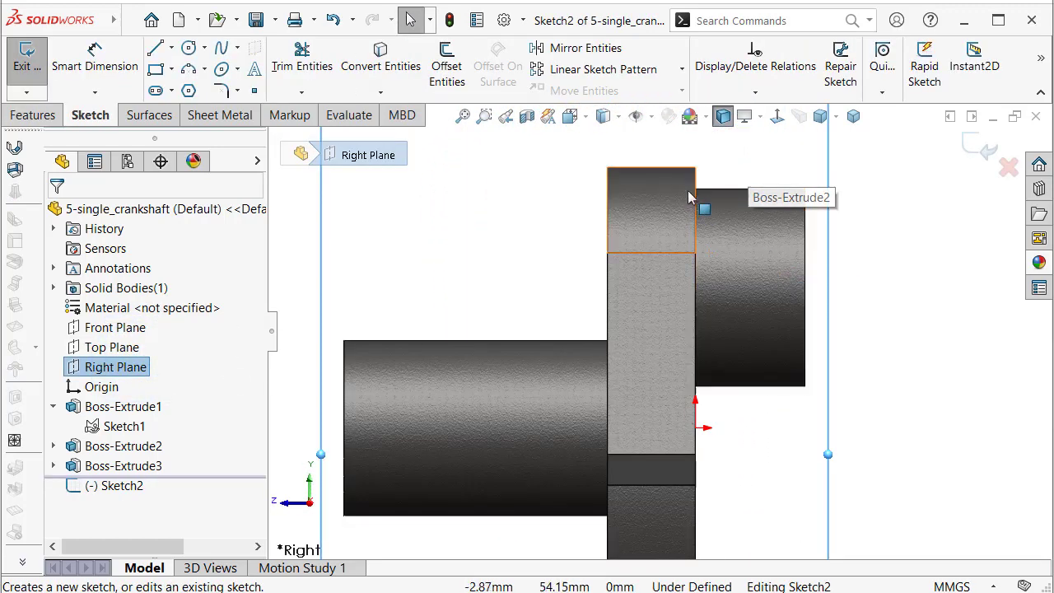
Step: Draw a slanted line across the web, its top end dimensioned 5 mm from the edge
left_click(154, 52)
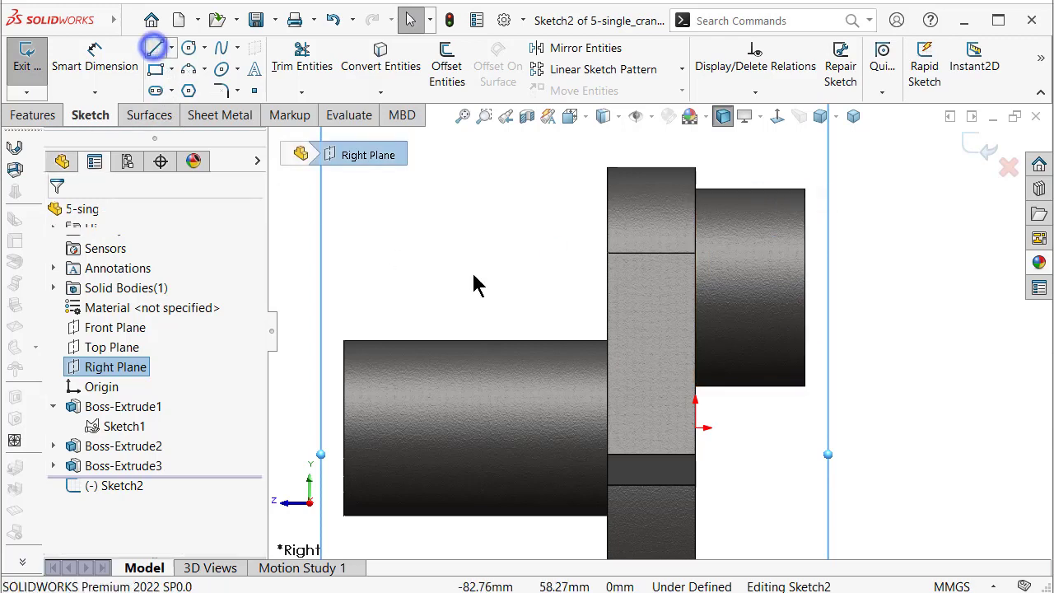
left_click(607, 338)
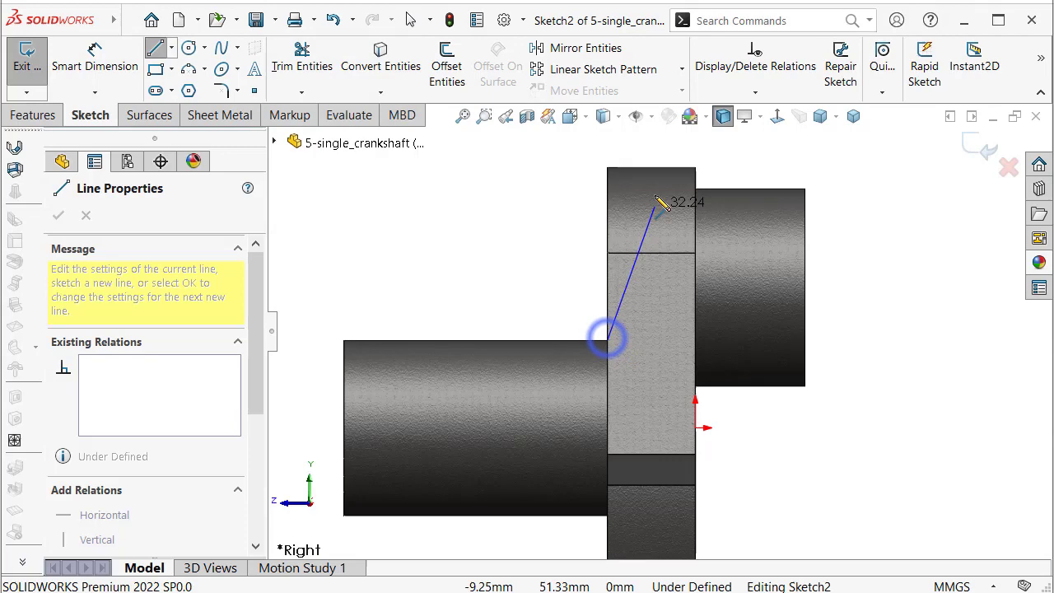
left_click(669, 168)
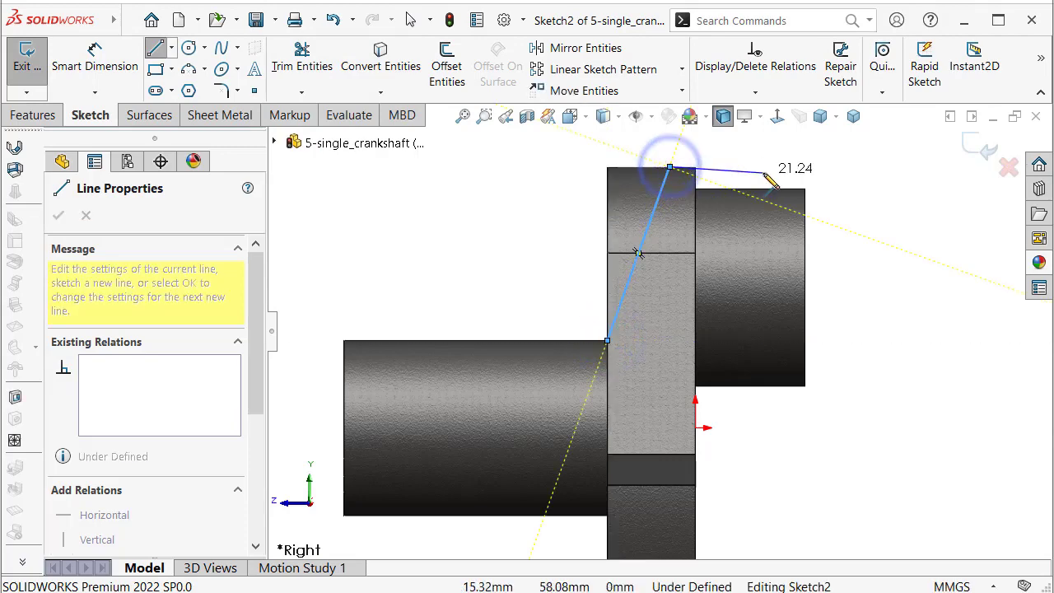
key("Escape")
right_click_drag(883, 298, 856, 152)
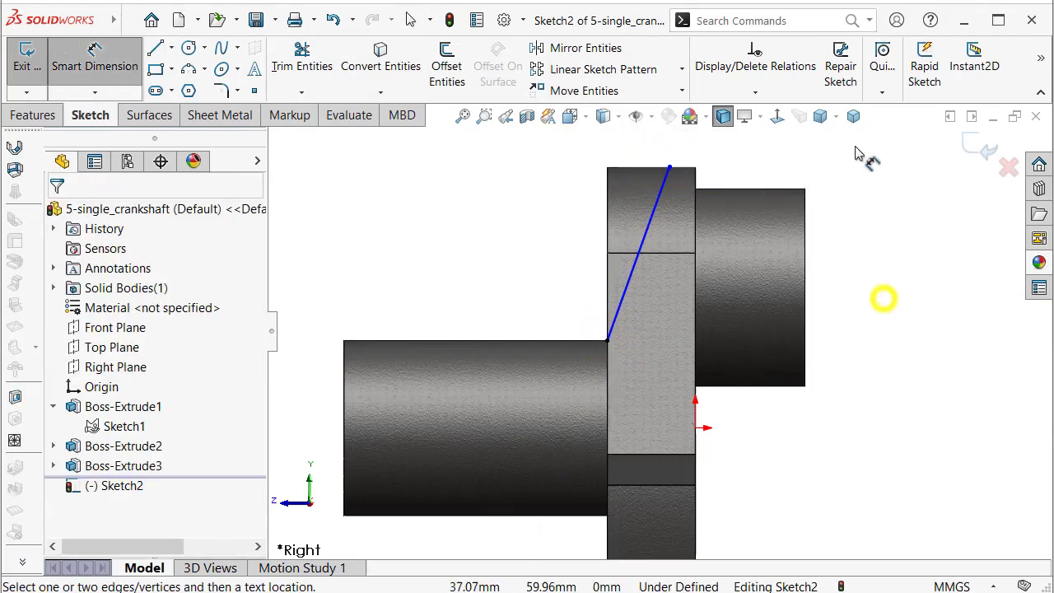
left_click(670, 168)
left_click(696, 185)
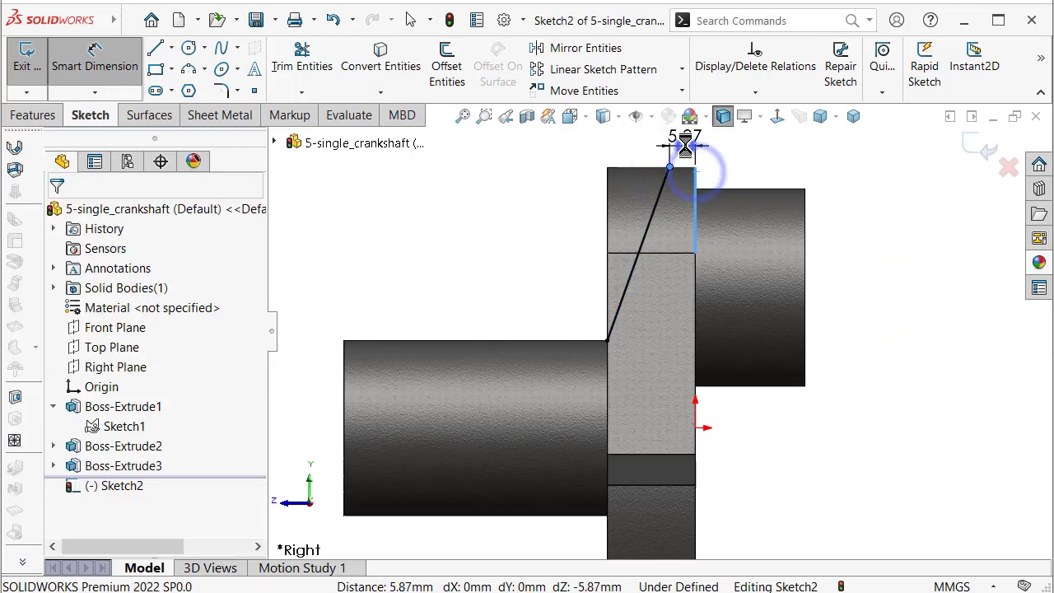
left_click(686, 146)
type("5.00mm")
key("Return")
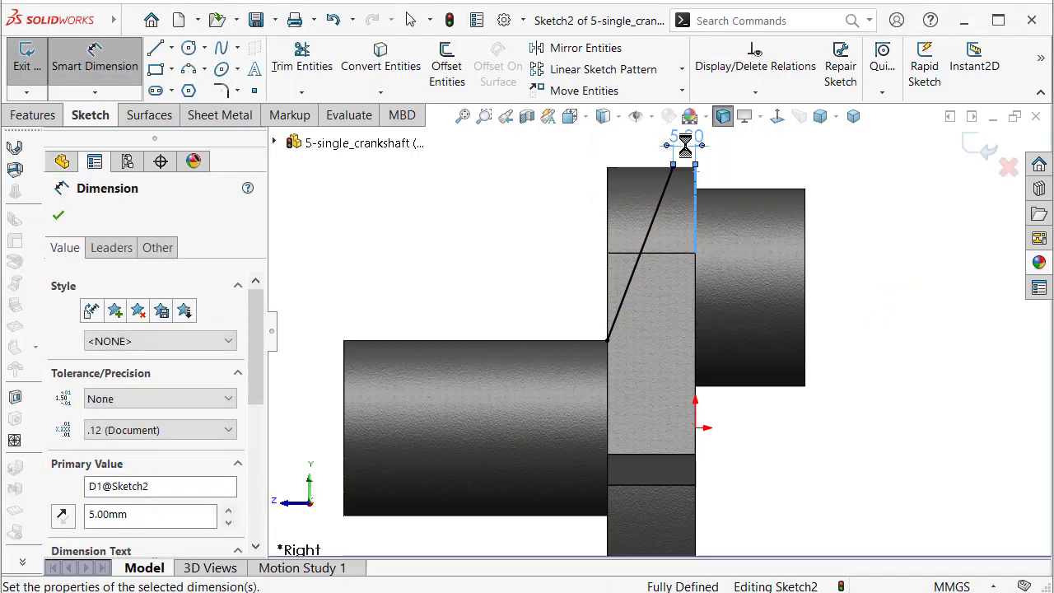
left_click(37, 115)
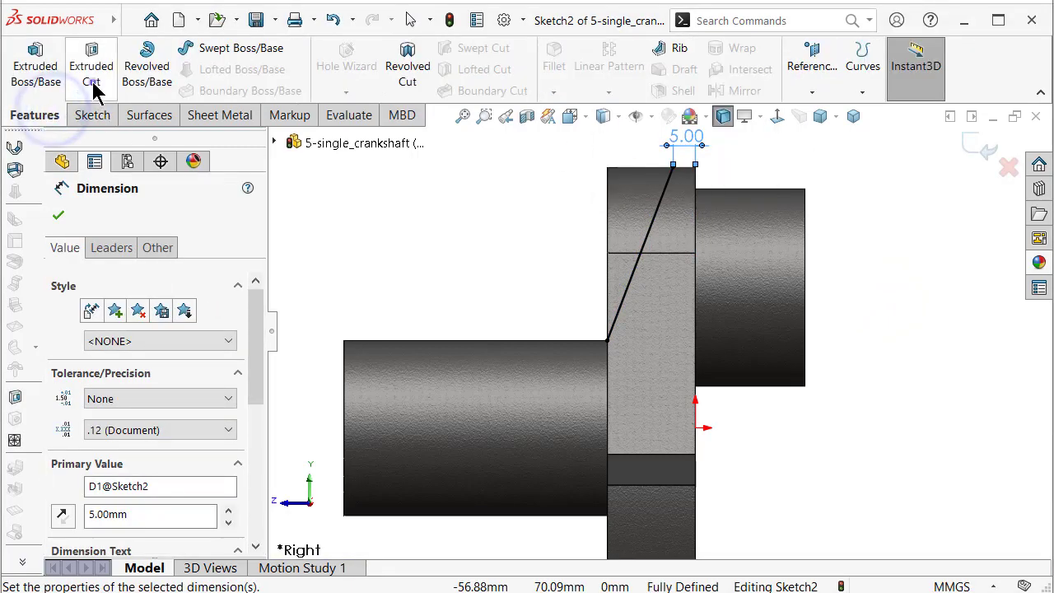
Step: Cut along Sketch2's line Through All - Both to trim the web's upper corner
left_click(91, 80)
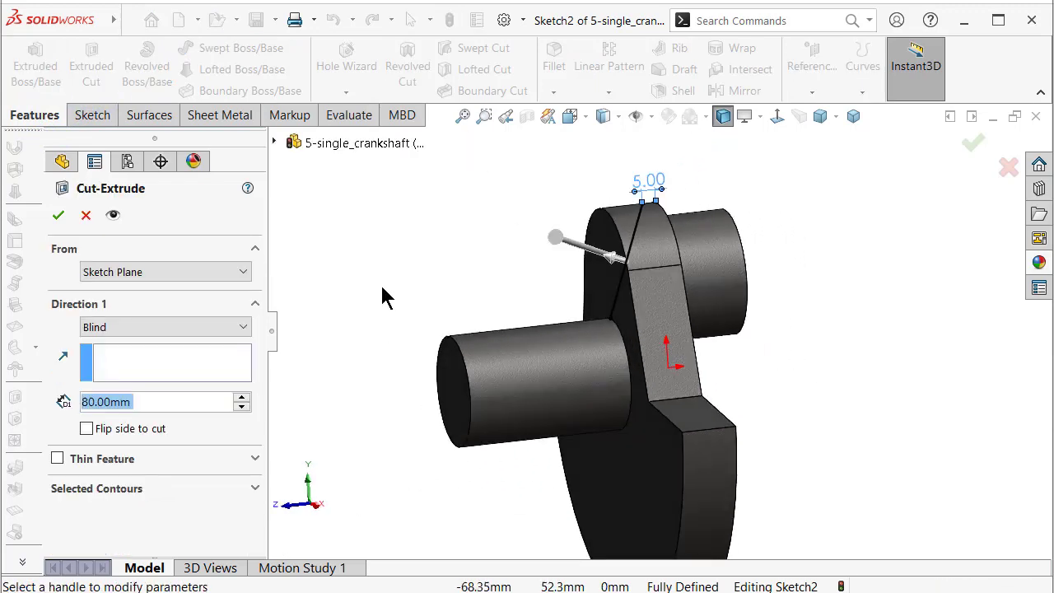
left_click(176, 326)
left_click(178, 373)
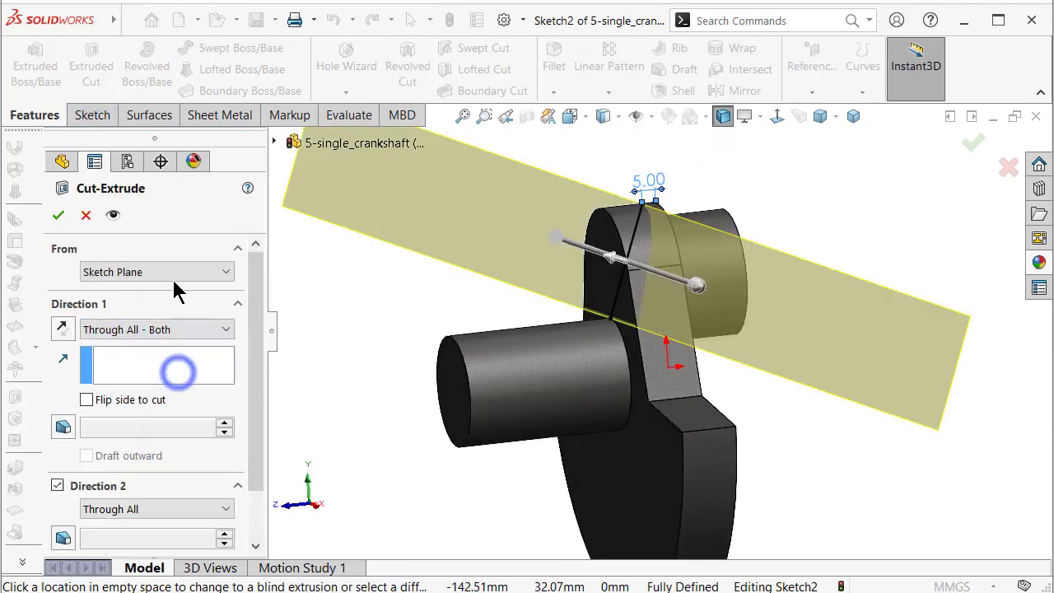
left_click(58, 216)
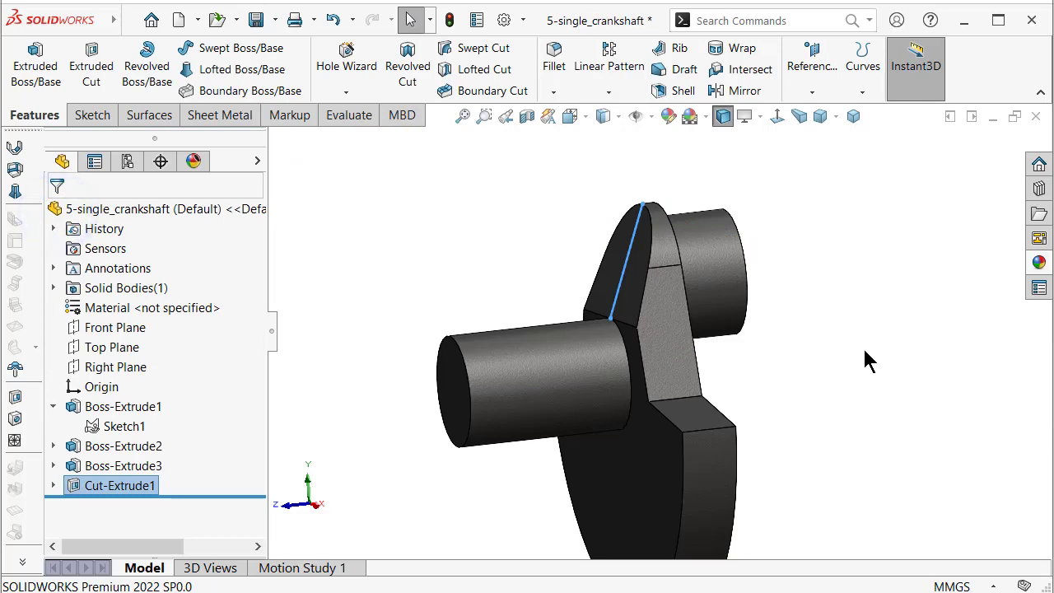
middle_click_drag(836, 332, 827, 406)
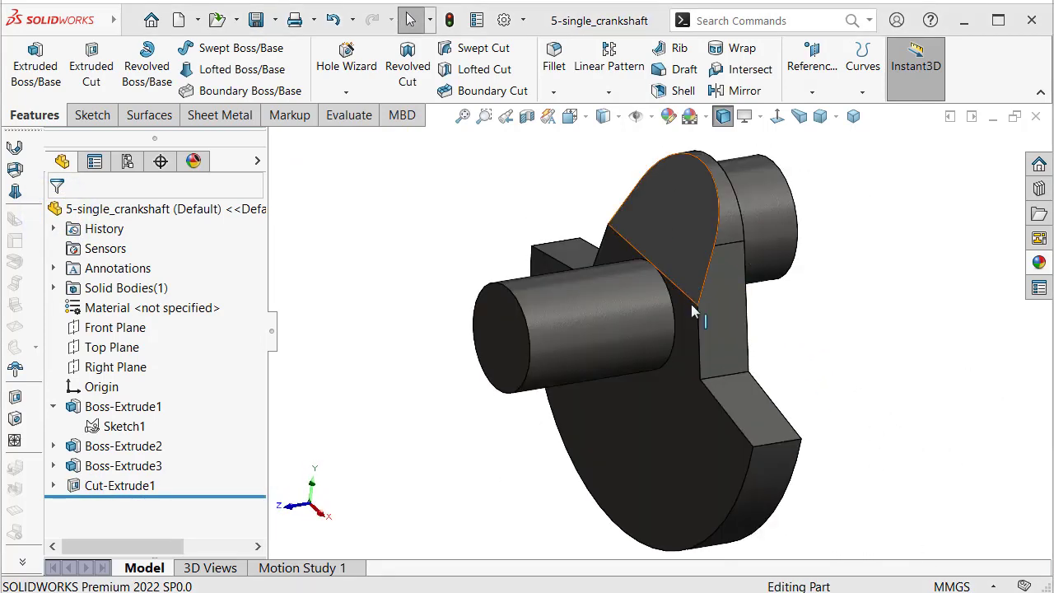
Step: Round the two cut-corner edges of the web with a 20 mm fillet
left_click(553, 56)
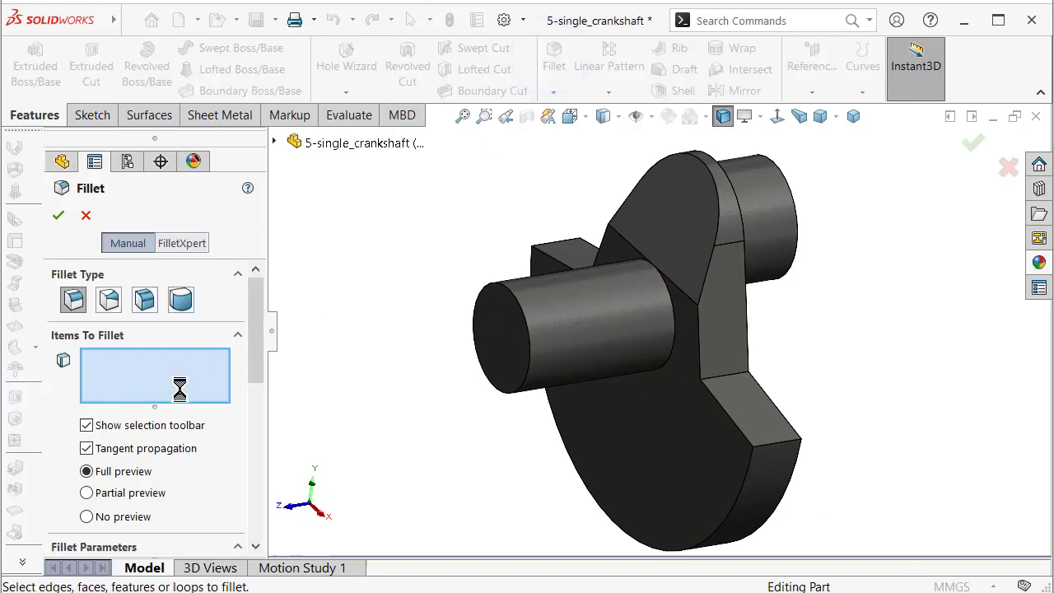
left_click_drag(253, 346, 259, 404)
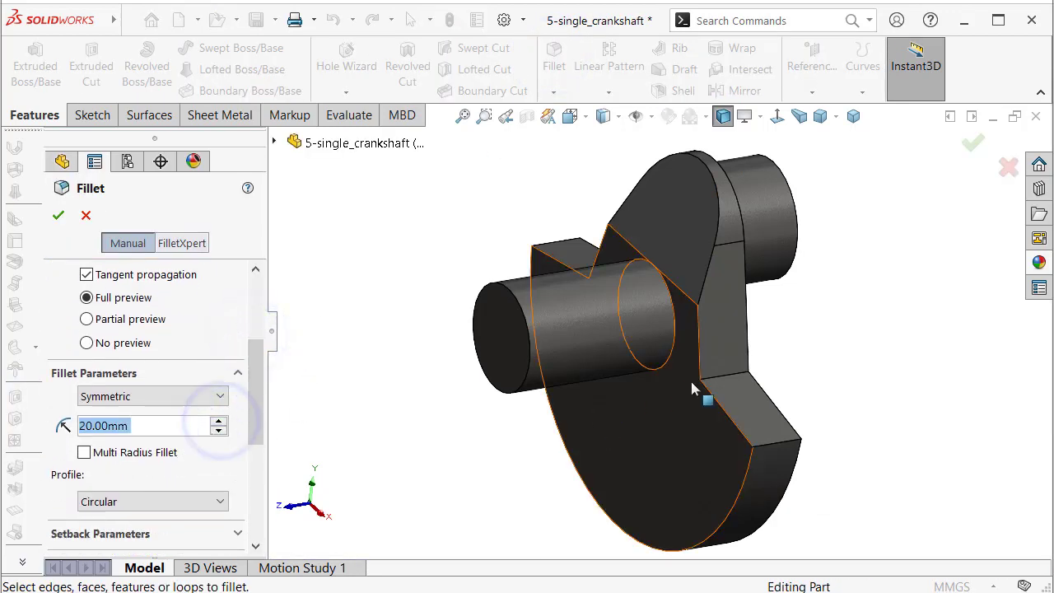
left_click(722, 376)
middle_click_drag(641, 253, 541, 247)
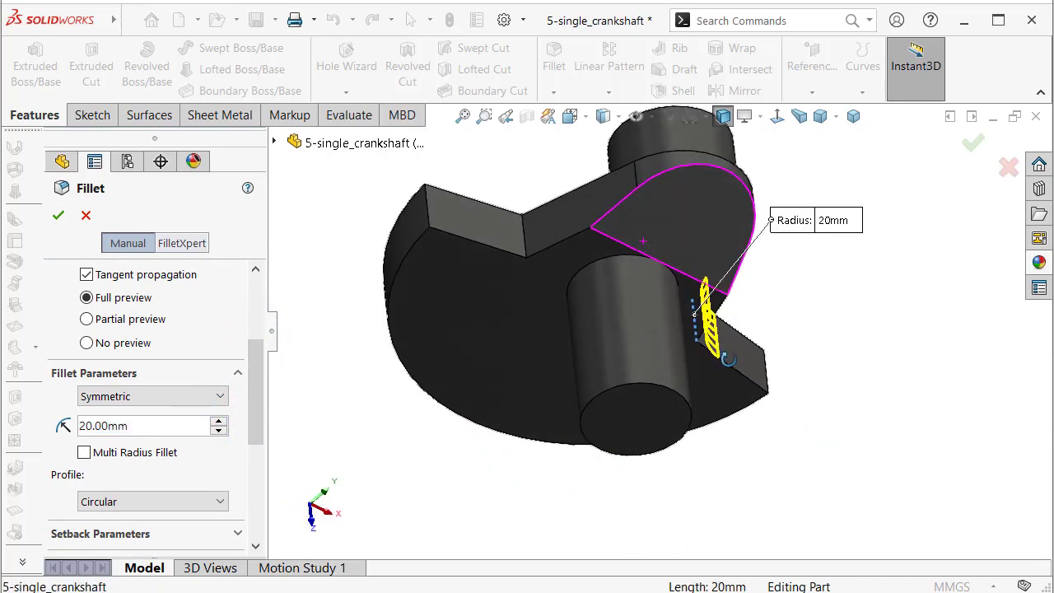
left_click(527, 246)
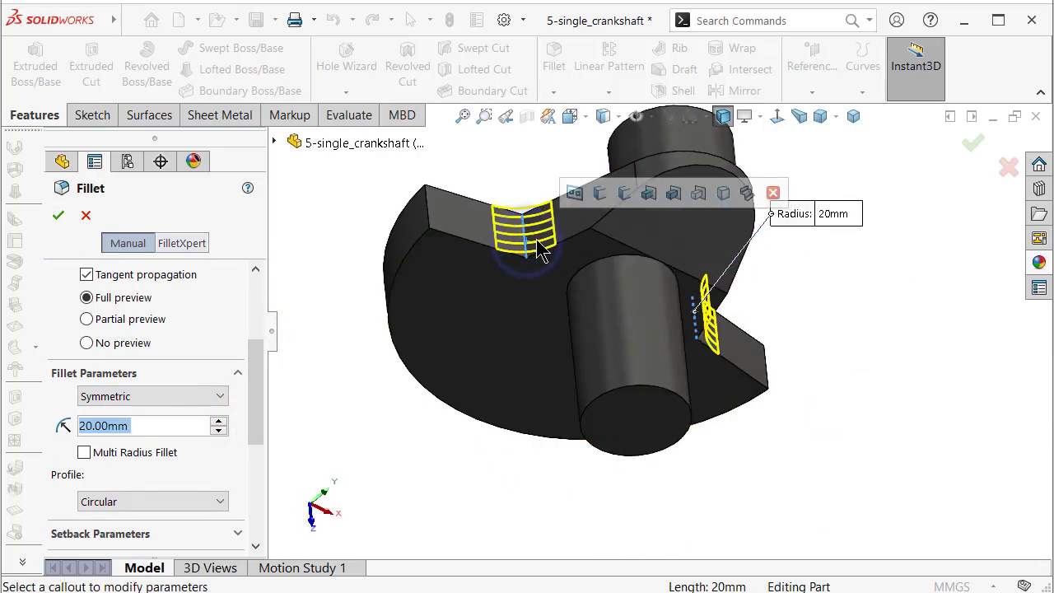
left_click(972, 145)
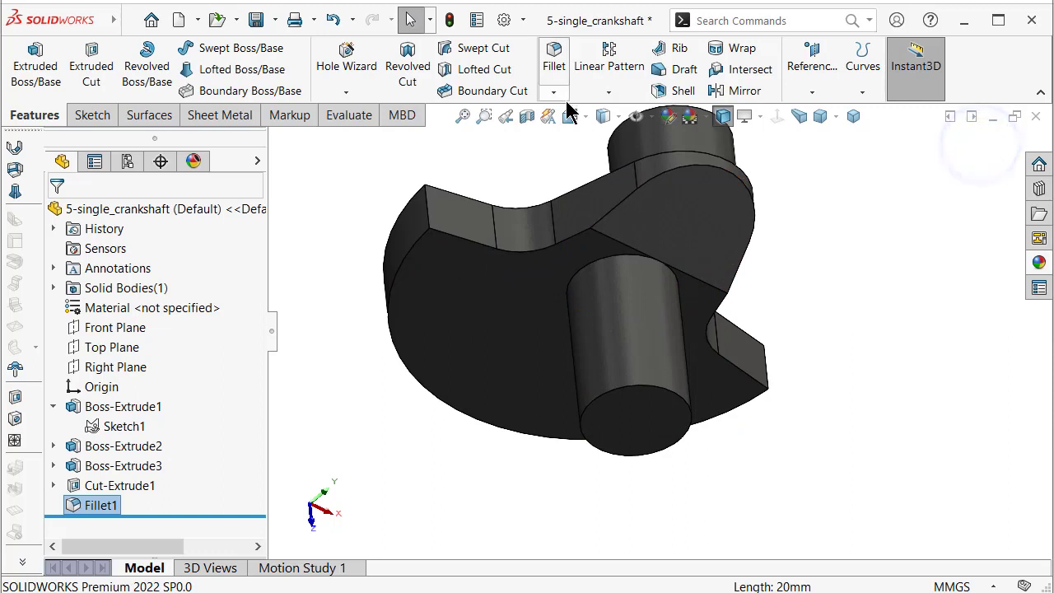
left_click(554, 92)
Step: Chamfer the crank web's curved outer edge at 5 mm × 45°
left_click(561, 134)
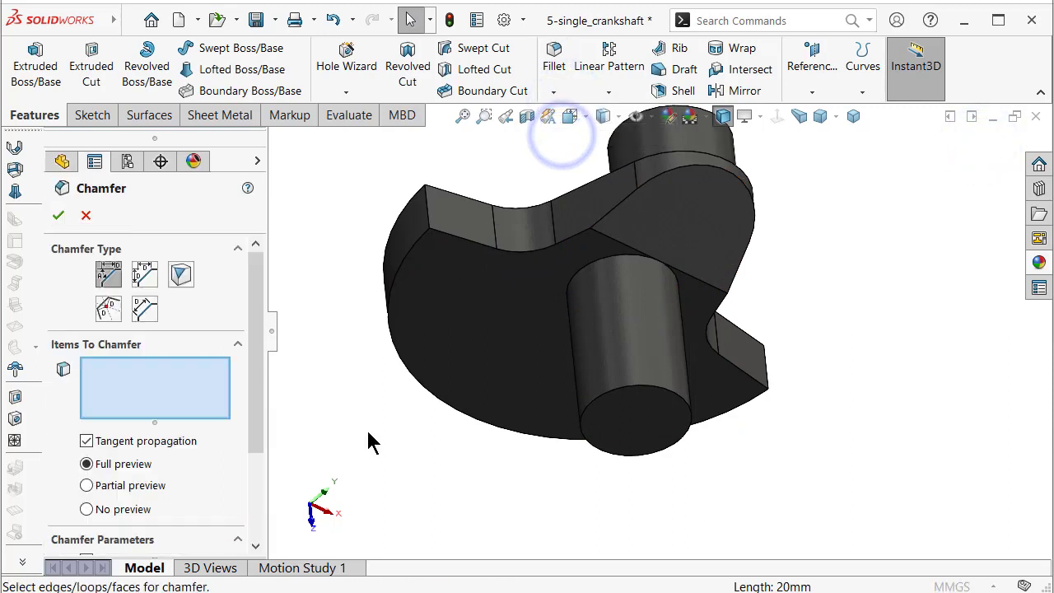
left_click_drag(260, 404, 252, 486)
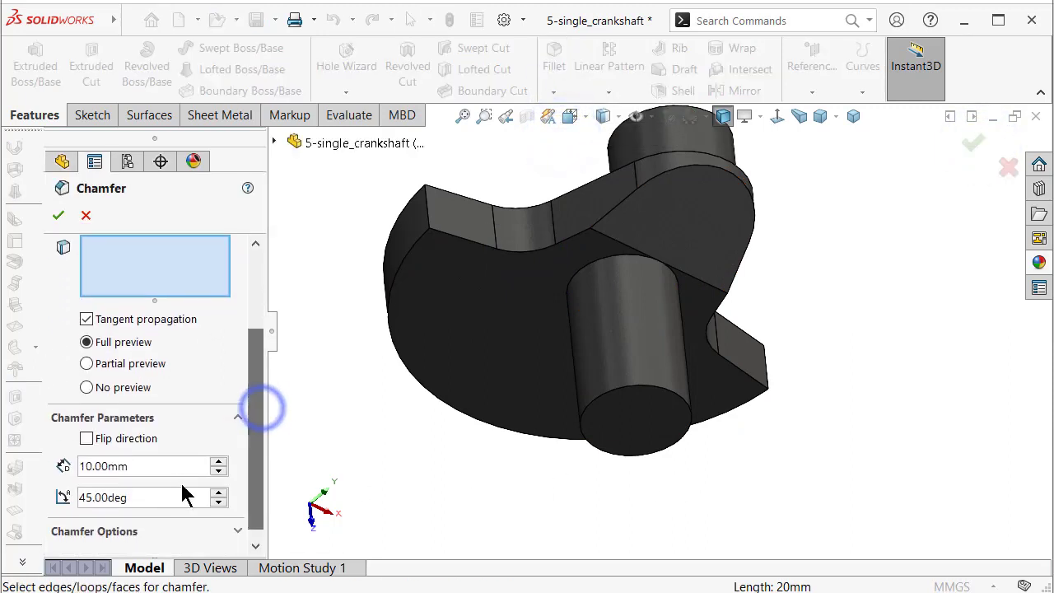
left_click(154, 467)
type("5")
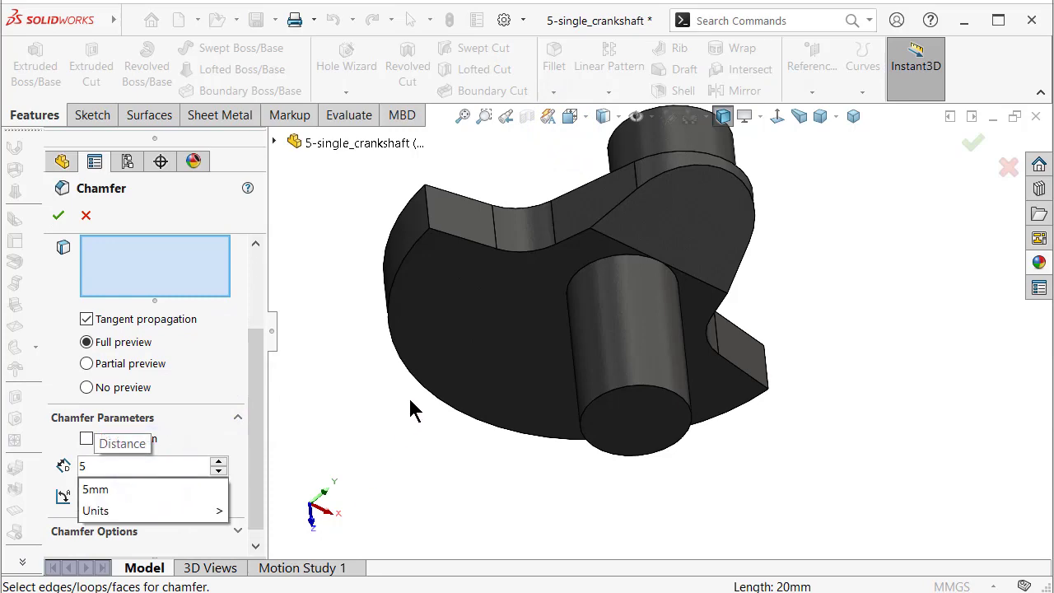
left_click(424, 395)
middle_click_drag(505, 501, 1018, 122)
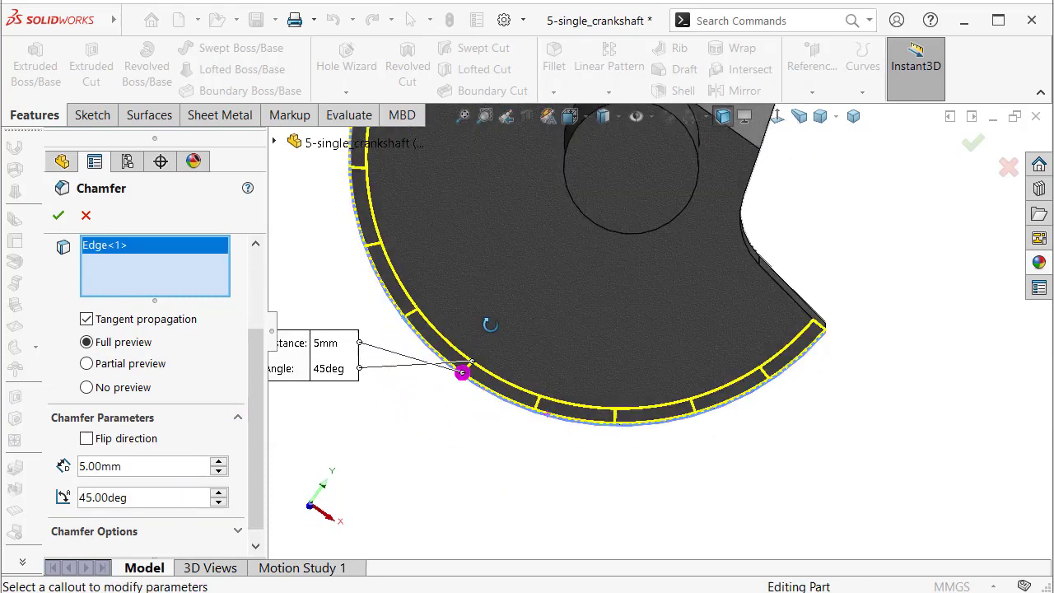
left_click(958, 152)
mouse_move(736, 254)
middle_mouse_down()
mouse_move(749, 237)
mouse_move(740, 221)
middle_mouse_up()
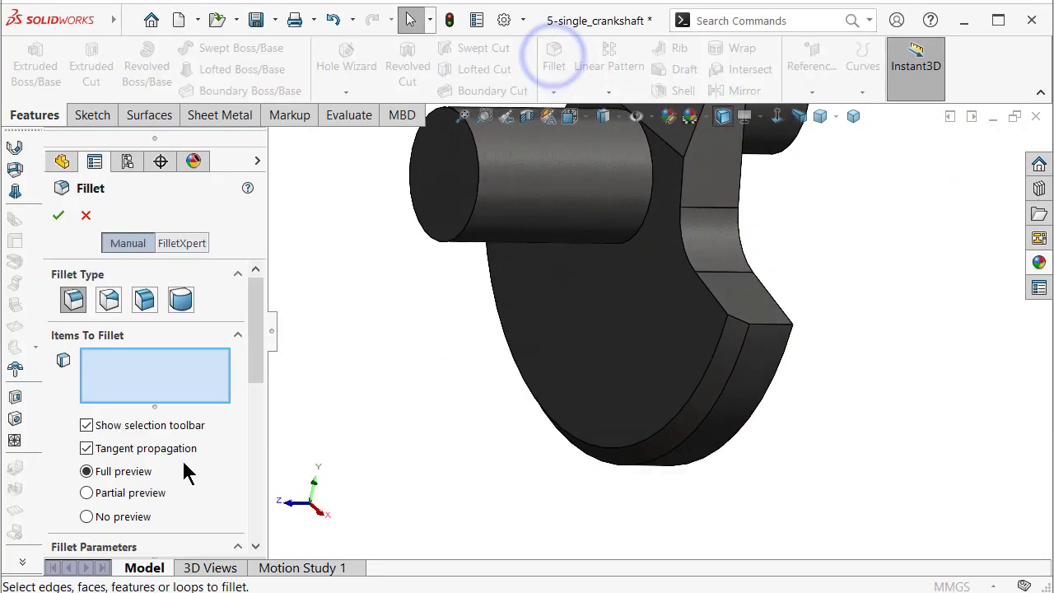
Step: Apply a 10 mm radius fillet to two edges of the crank web
left_click(259, 340)
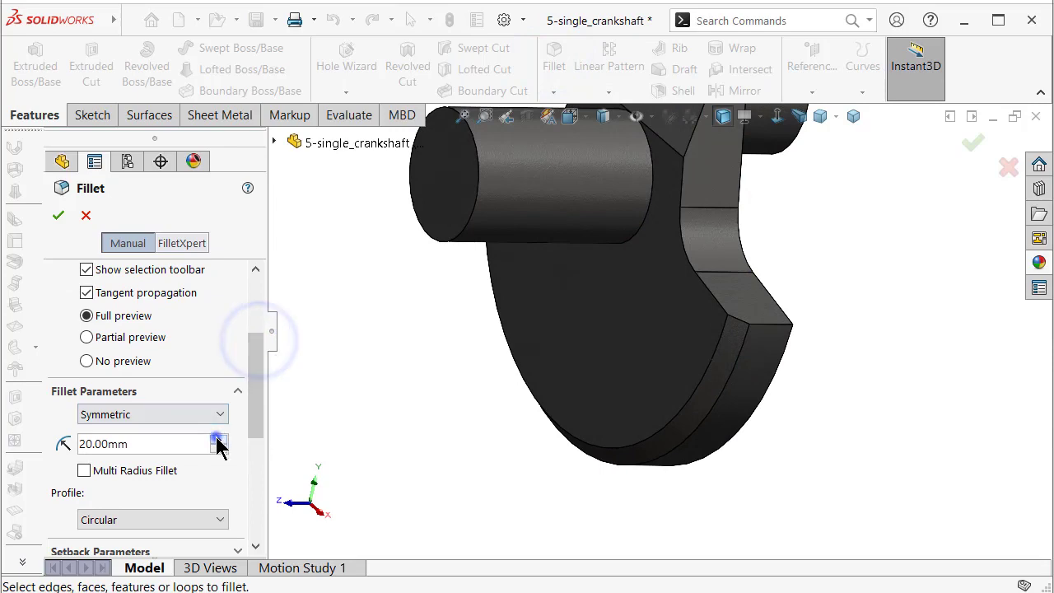
left_click(218, 439)
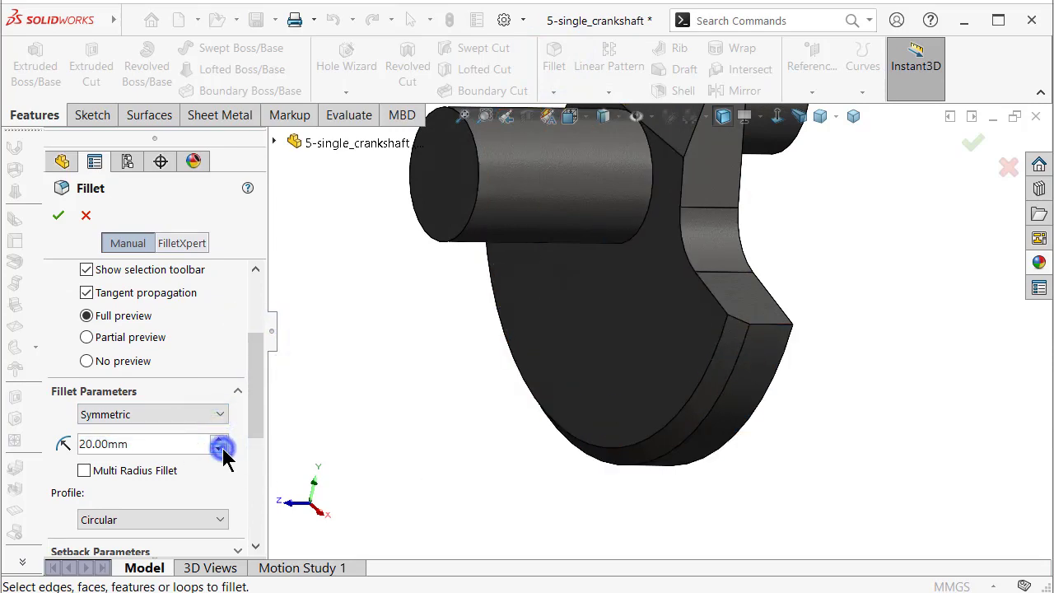
left_click(219, 449)
left_click(776, 324)
mouse_move(776, 326)
middle_mouse_down()
mouse_move(756, 297)
mouse_move(753, 405)
middle_mouse_up()
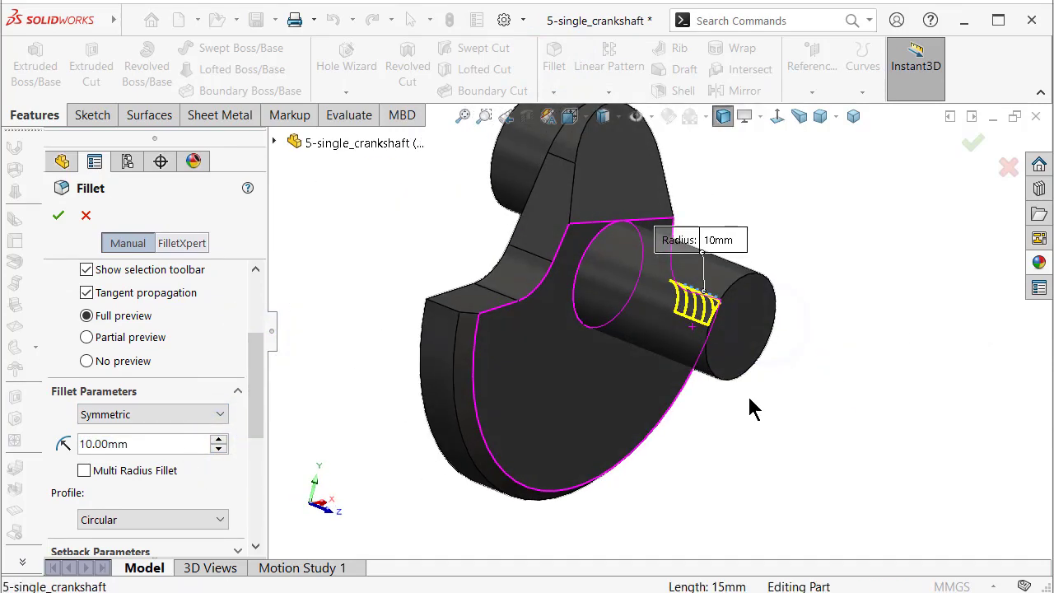
left_click(452, 315)
left_click(972, 143)
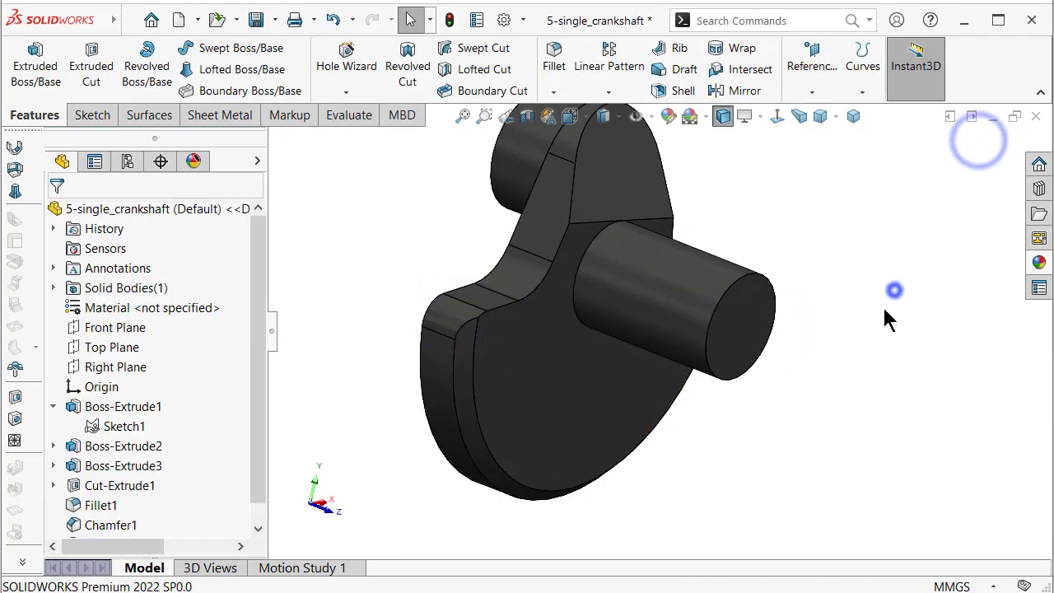
middle_click_drag(885, 313, 818, 429)
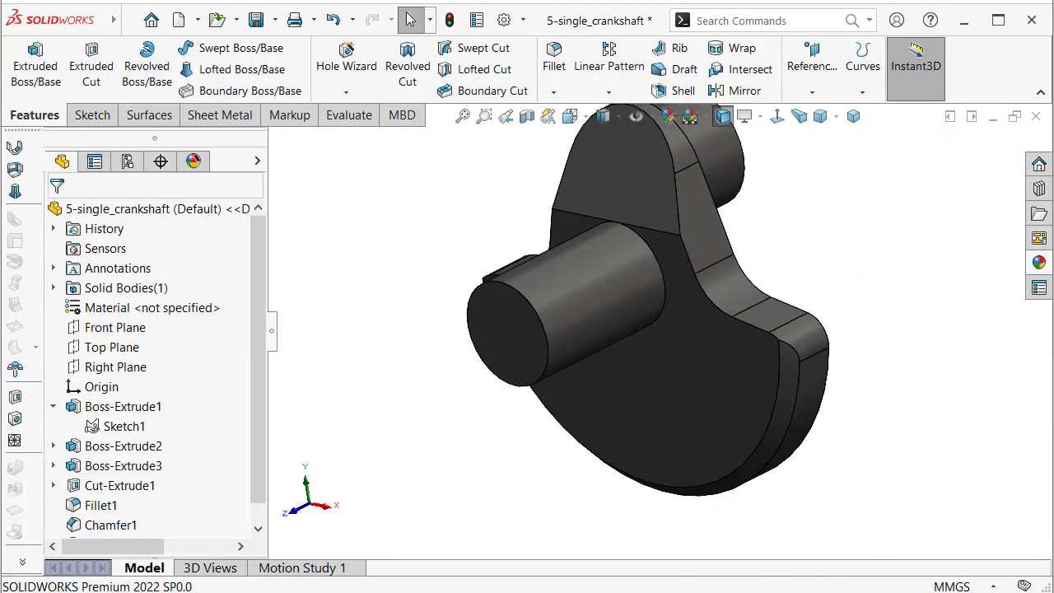
Step: Check the main journal's 160 mm length dimension and rebuild
left_click(602, 461)
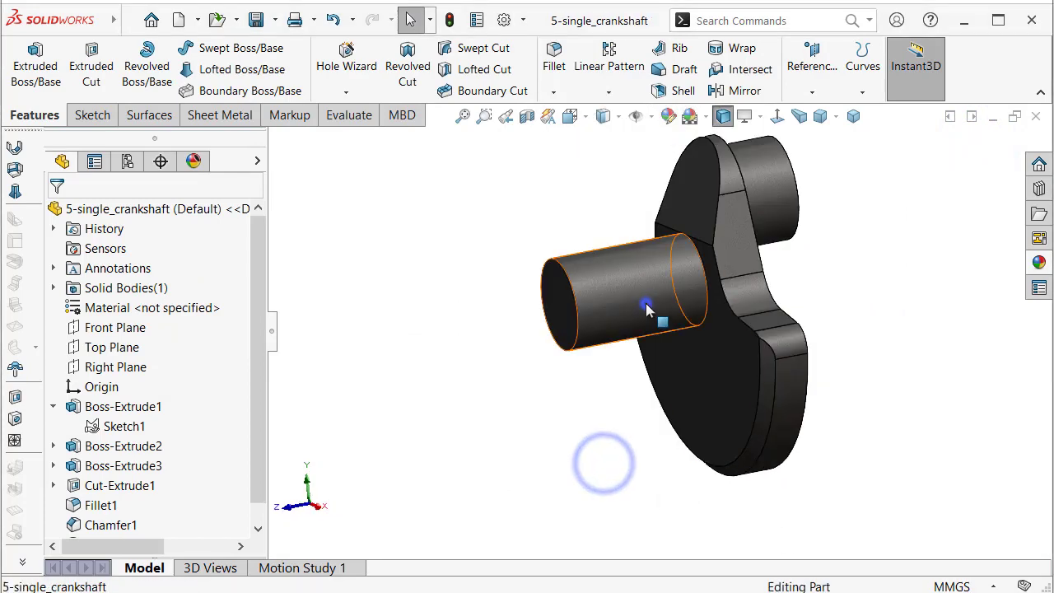
left_click(649, 304)
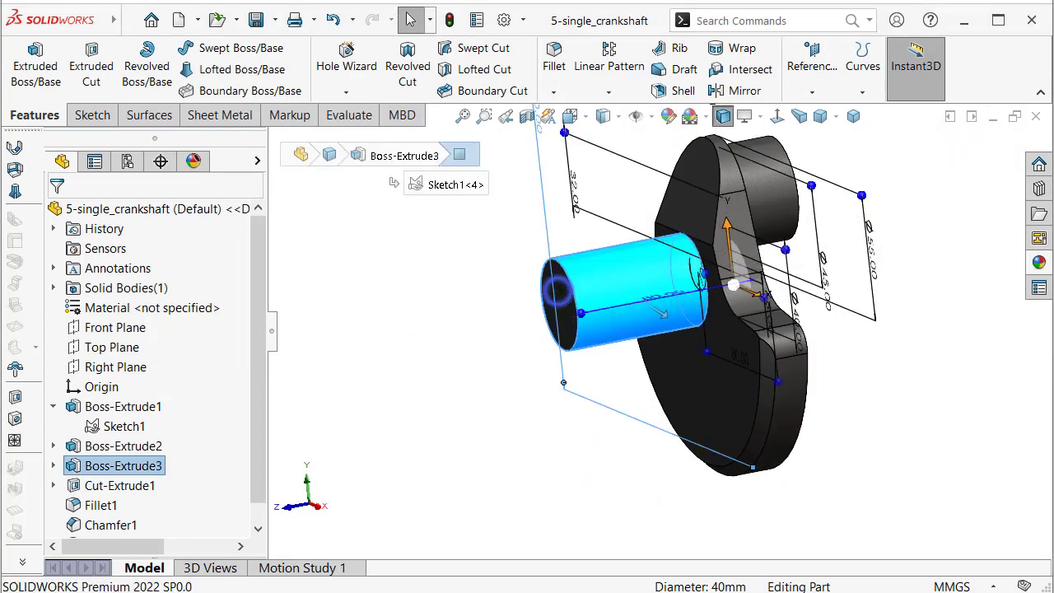
left_click(556, 290)
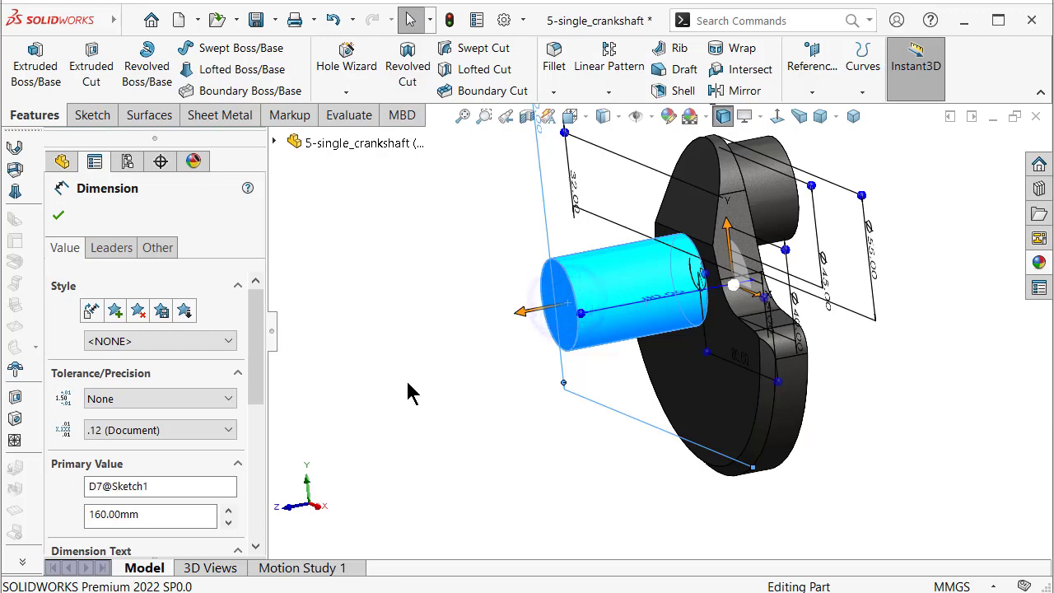
left_click(411, 388)
scroll(541, 307, "up", 3)
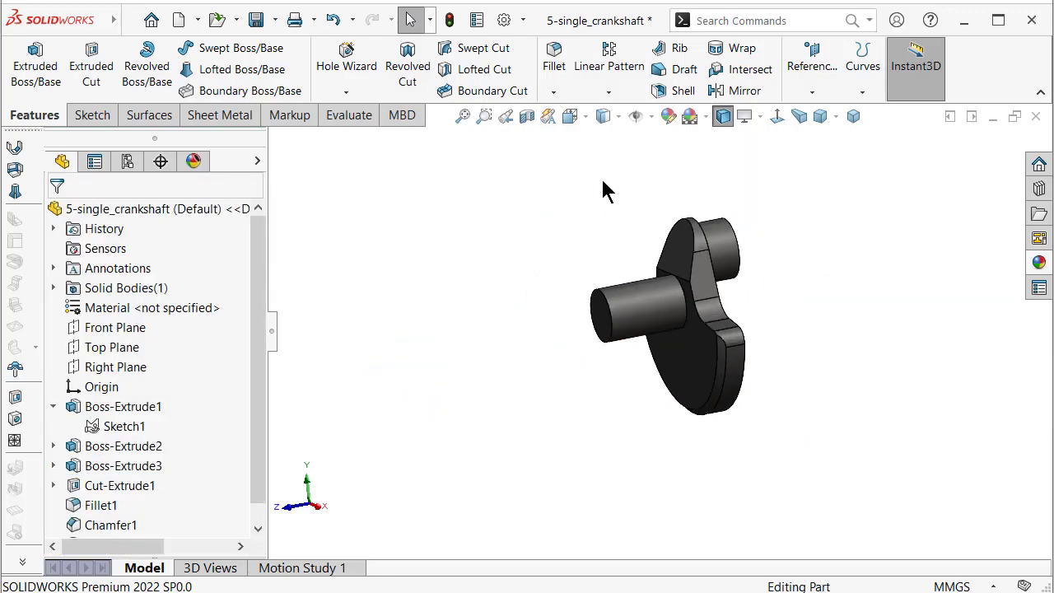
middle_click_drag(758, 280, 738, 165)
Step: Mirror the whole crankshaft body about the crankpin's end face
left_click(744, 90)
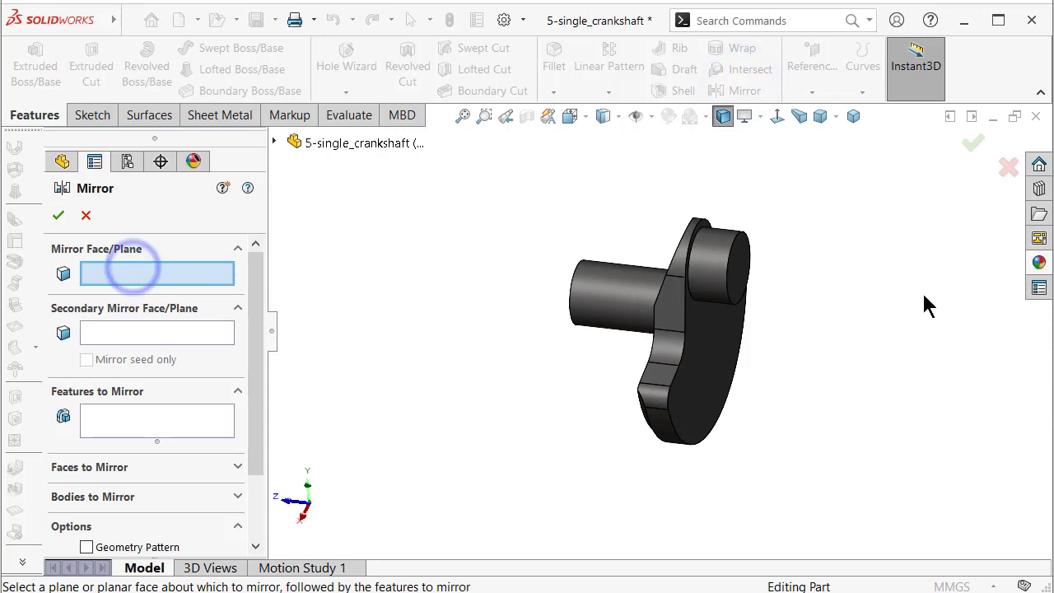
left_click(738, 264)
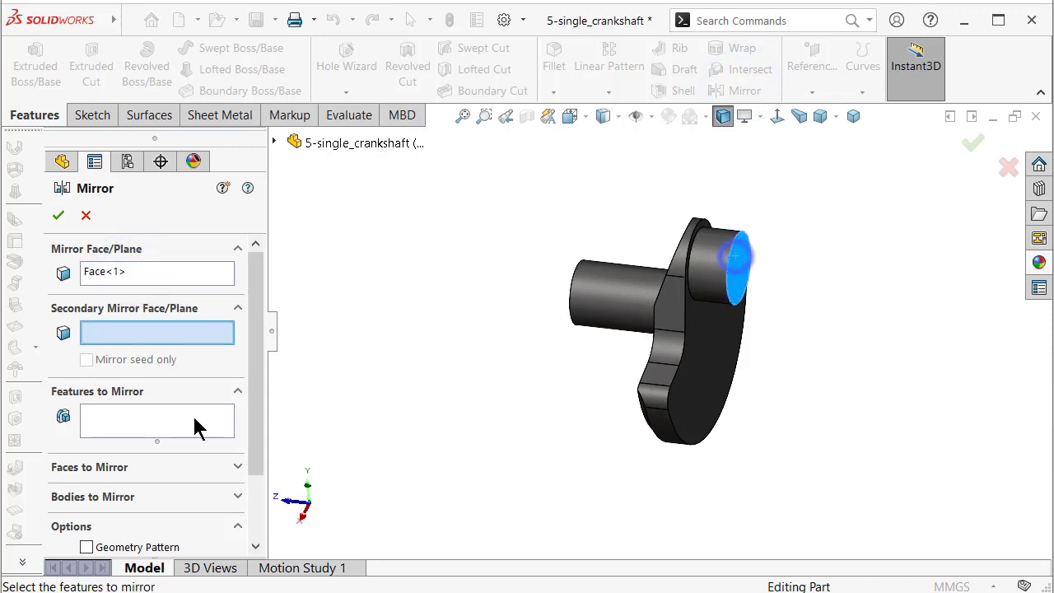
left_click(136, 499)
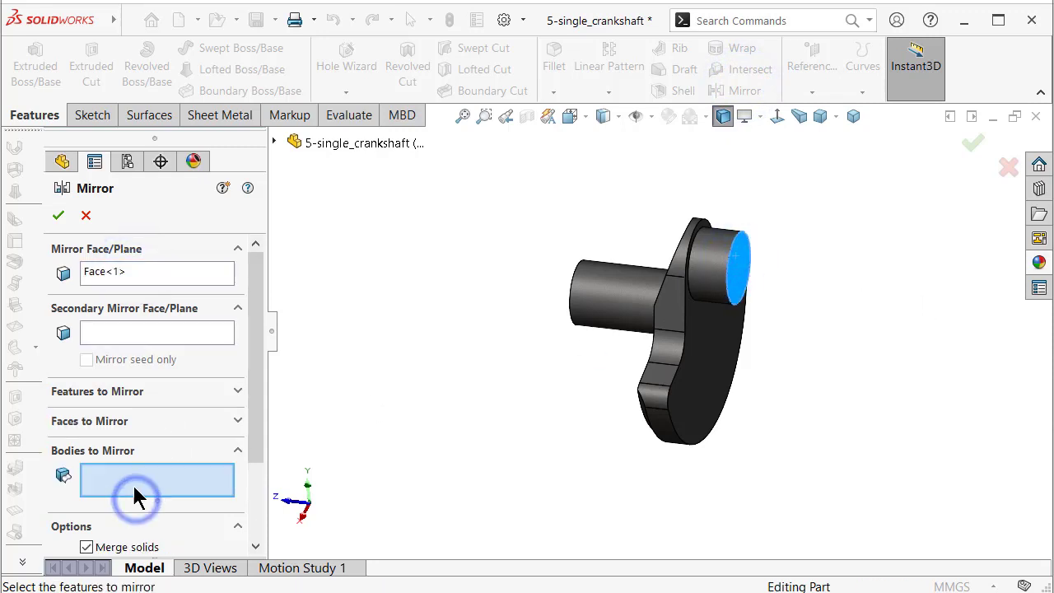
left_click(635, 300)
right_click(631, 290)
left_click_drag(785, 219, 789, 181)
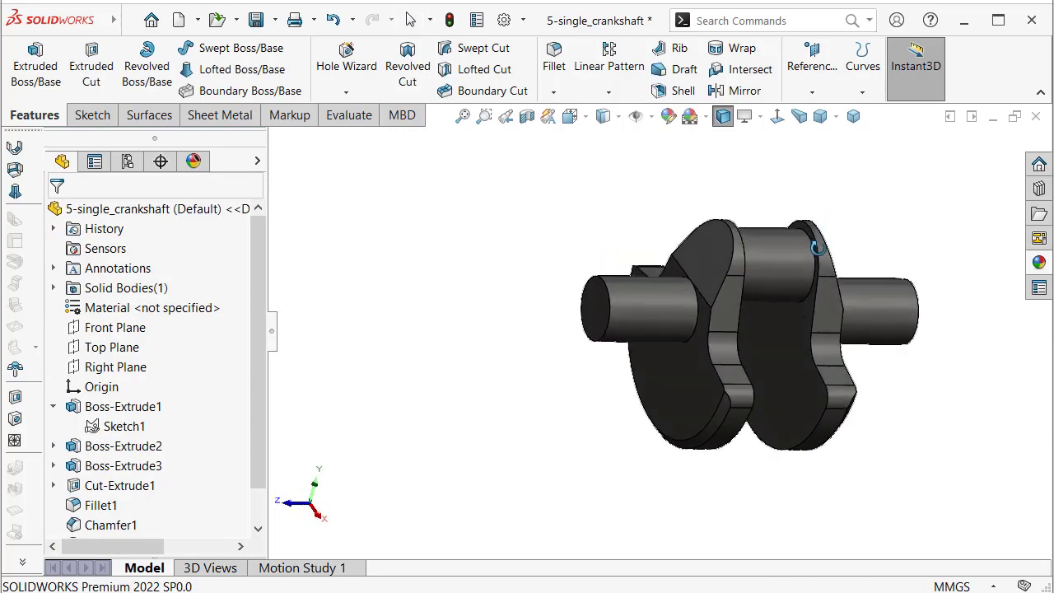
scroll(122, 387, "down", 2)
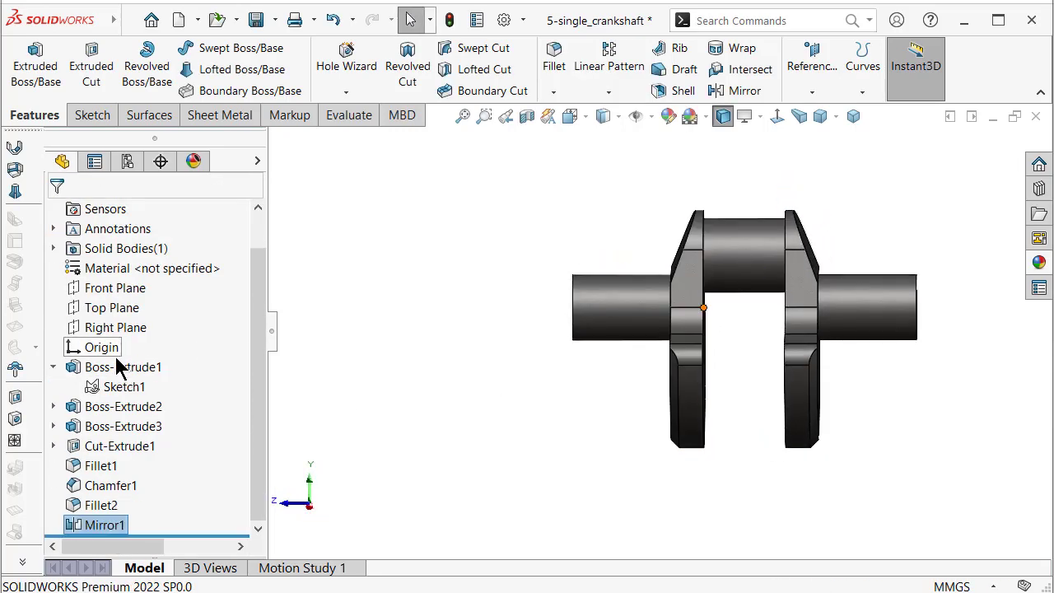
Step: Start a new sketch on the Top Plane
left_click(115, 313)
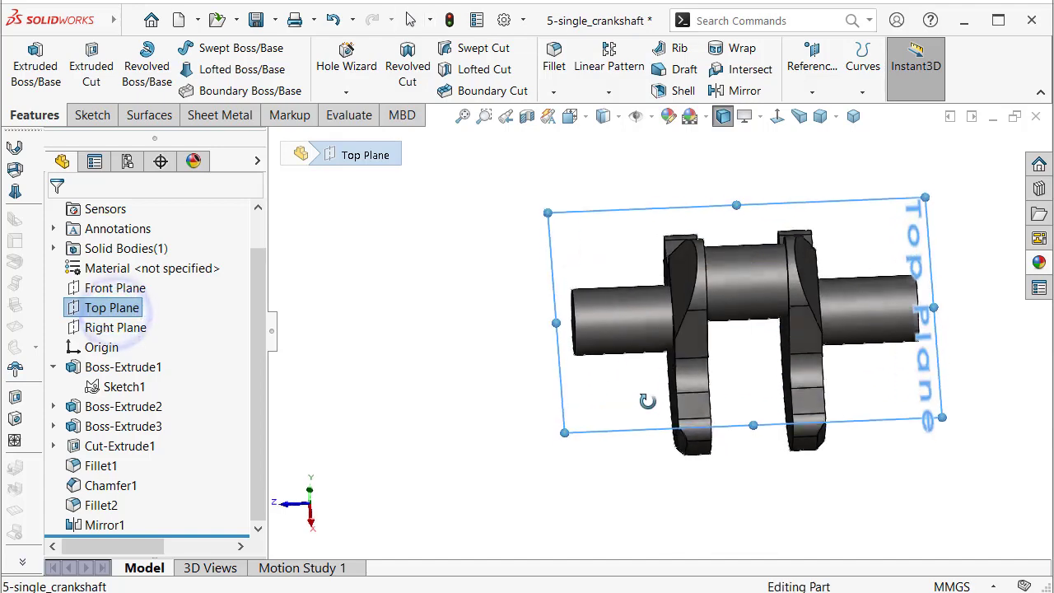
middle_click_drag(626, 346, 640, 379)
left_click(378, 290)
left_click(103, 307)
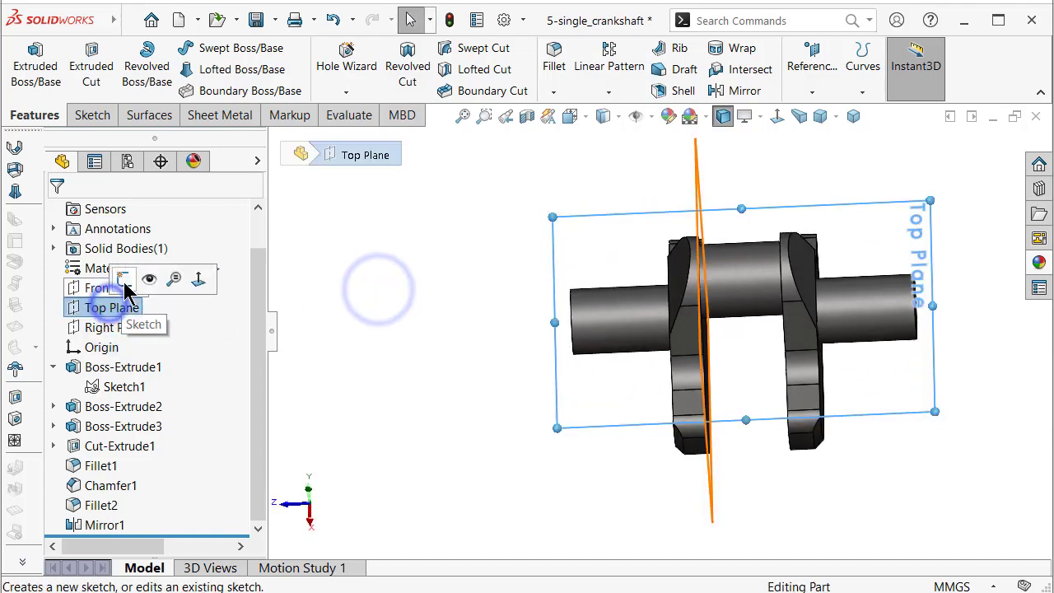
left_click(115, 282)
scroll(713, 490, "down", 2)
scroll(654, 478, "down", 2)
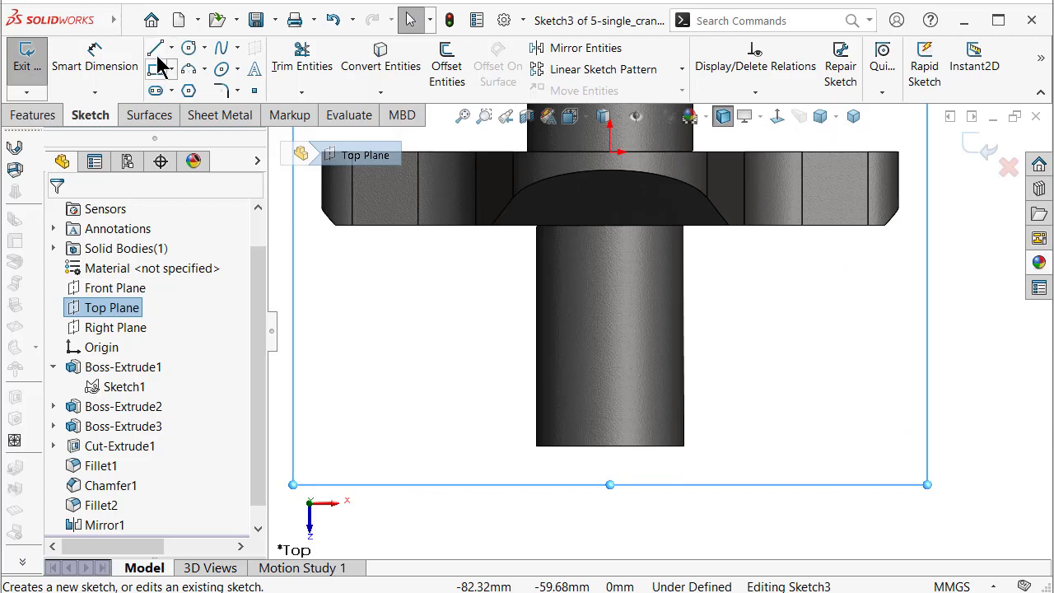
Step: Draw the stepped groove profile lines along the journal's left edge
key("l")
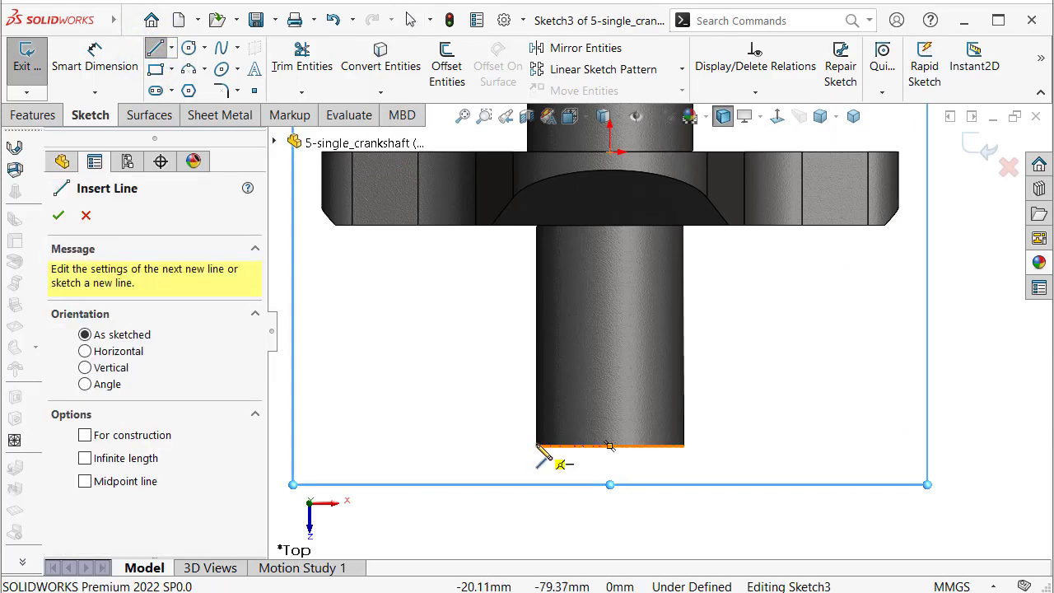
left_click(537, 446)
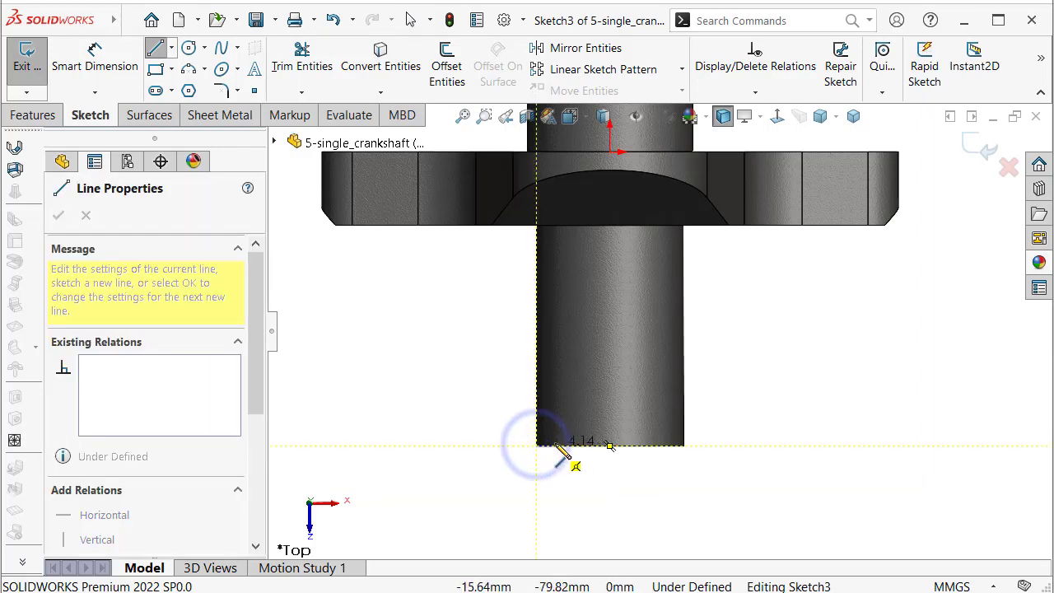
scroll(527, 453, "down", 2)
left_click(625, 384)
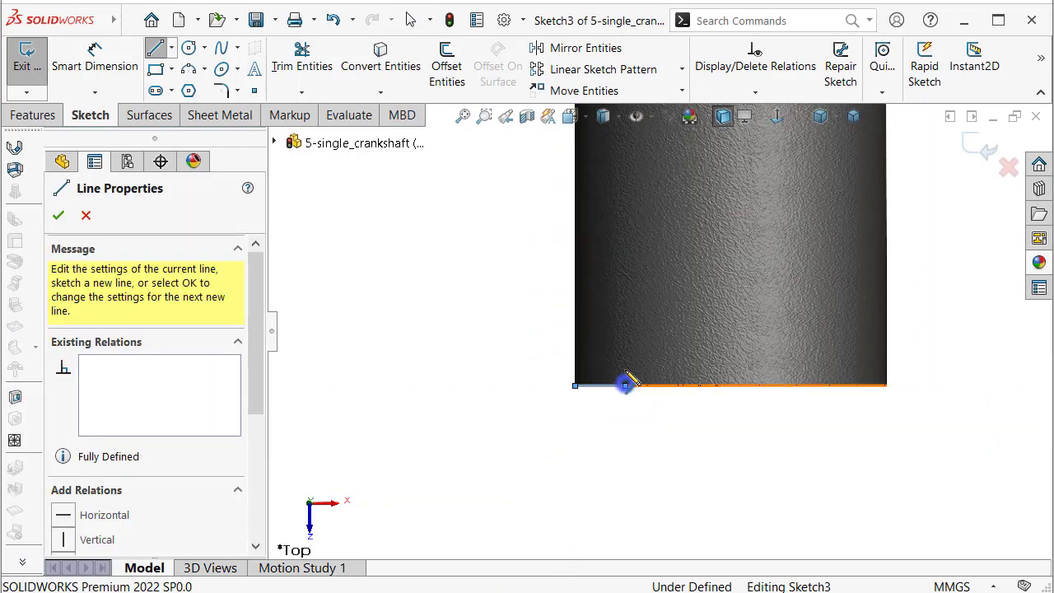
scroll(638, 224, "up", 3)
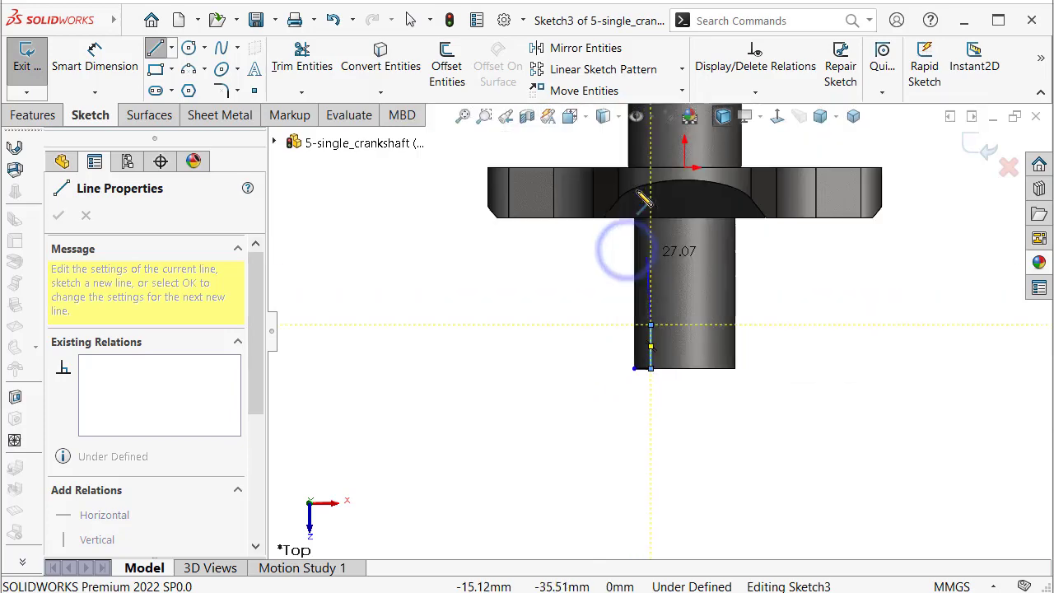
scroll(642, 243, "down", 2)
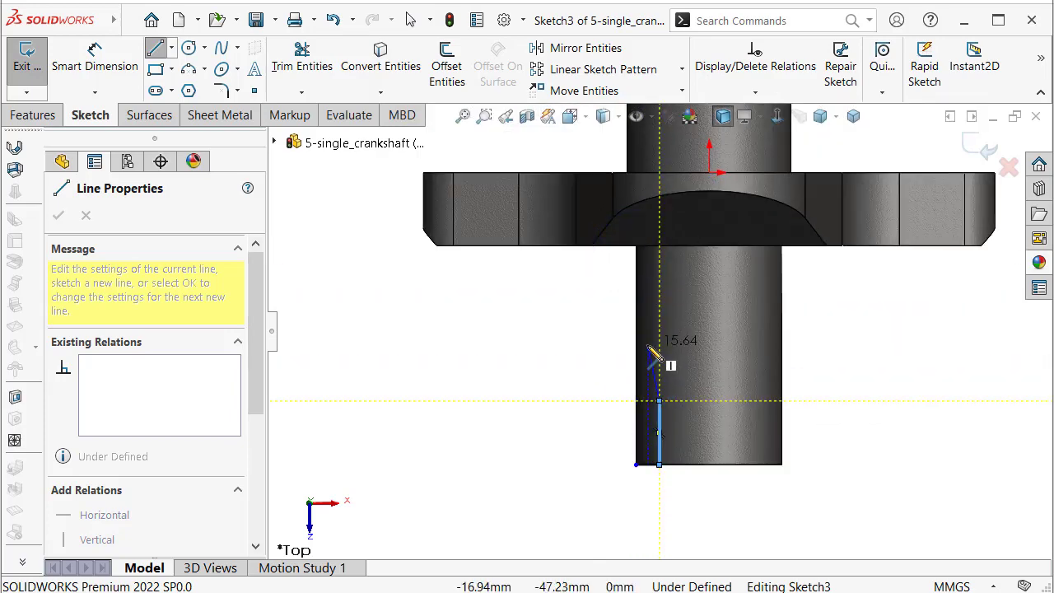
scroll(655, 352, "down", 1)
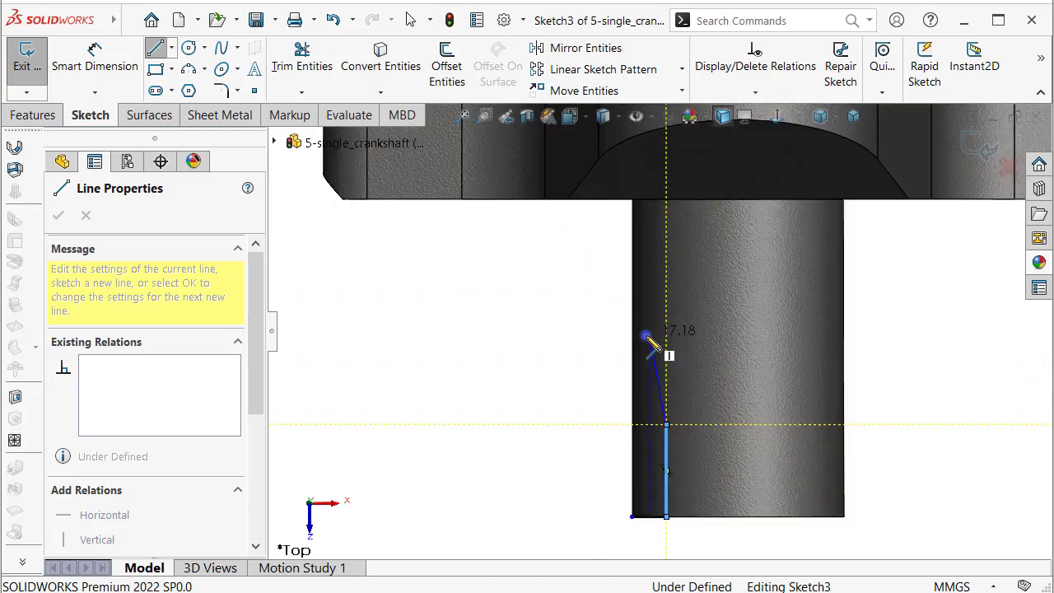
left_click(650, 336)
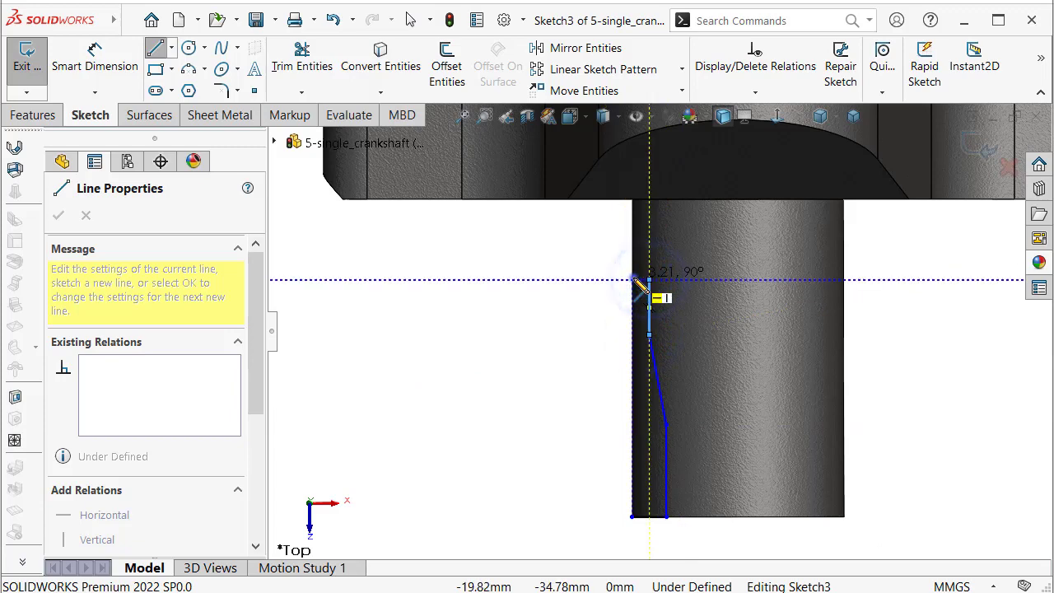
left_click(640, 283)
left_click(632, 280)
double_click(631, 517)
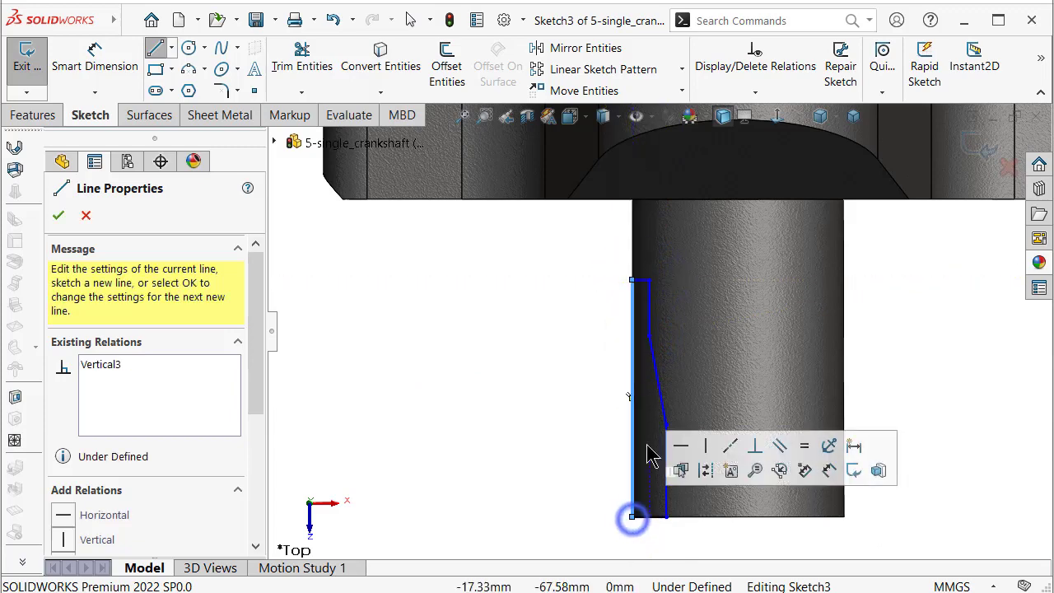
key("Escape")
Step: Switch to Hidden Lines Visible and dimension the profile's bottom width at 2 mm
left_click(614, 116)
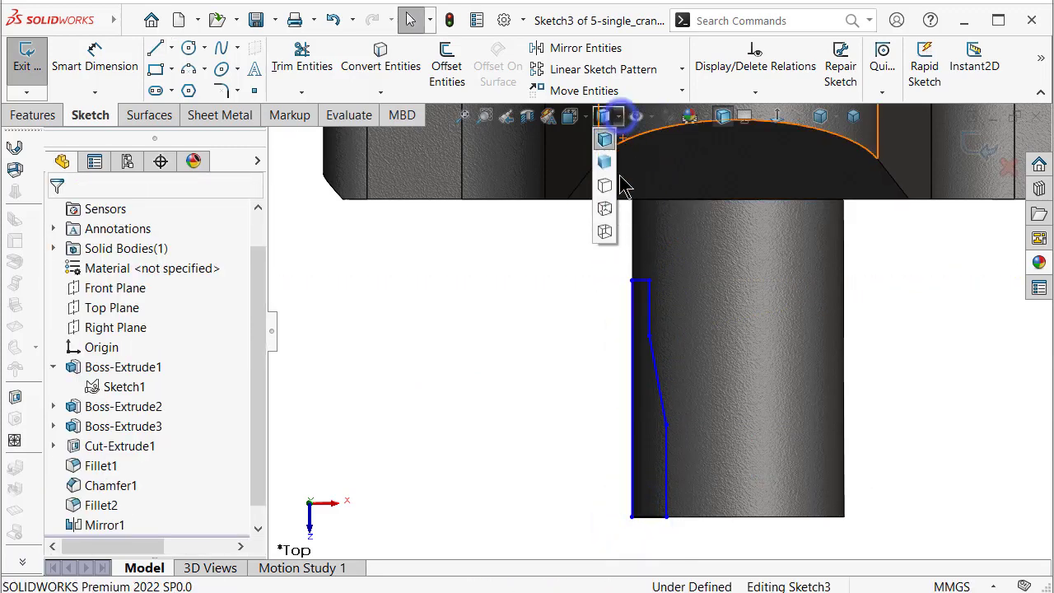
left_click(607, 208)
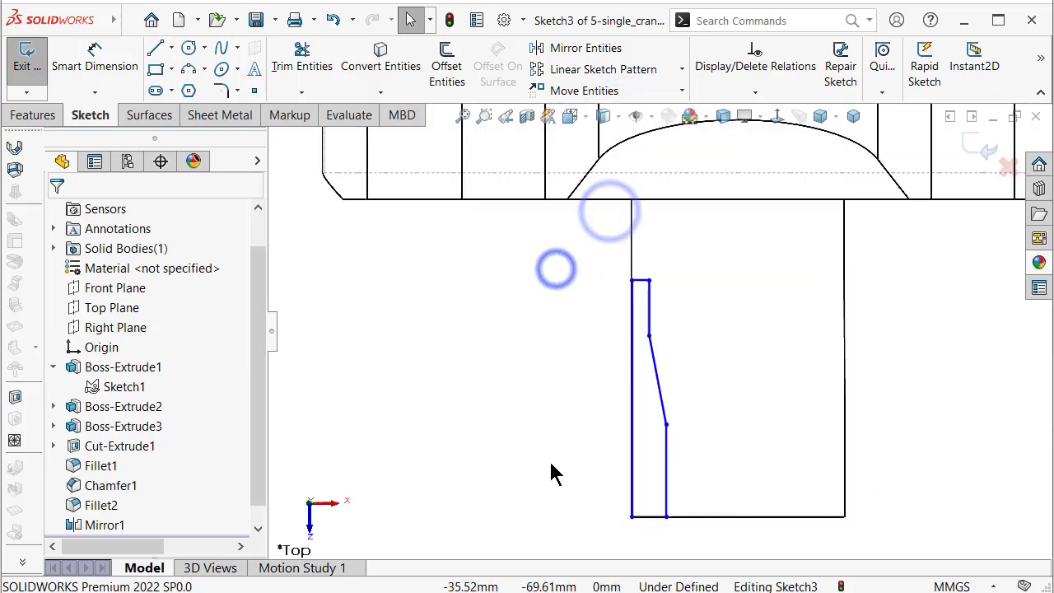
right_click_drag(588, 489, 652, 423)
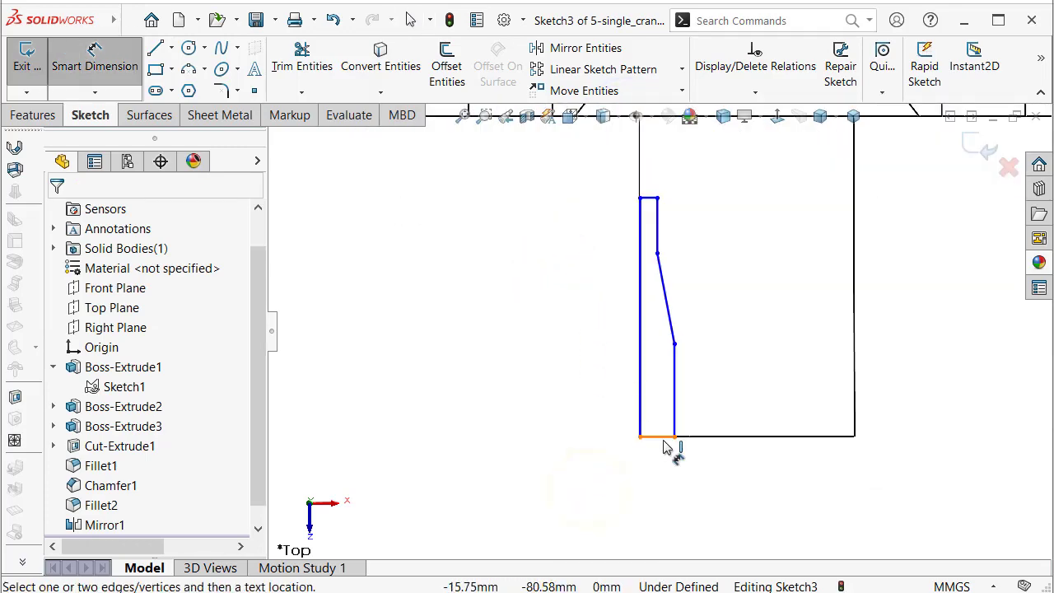
left_click(659, 438)
left_click(664, 475)
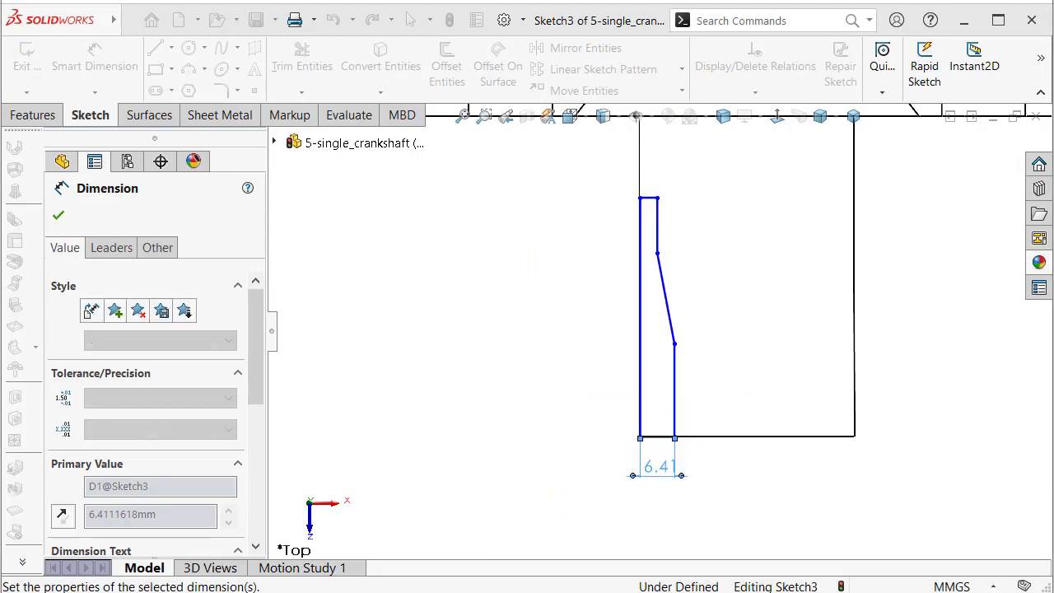
type("2")
key("Return")
scroll(659, 449, "down", 2)
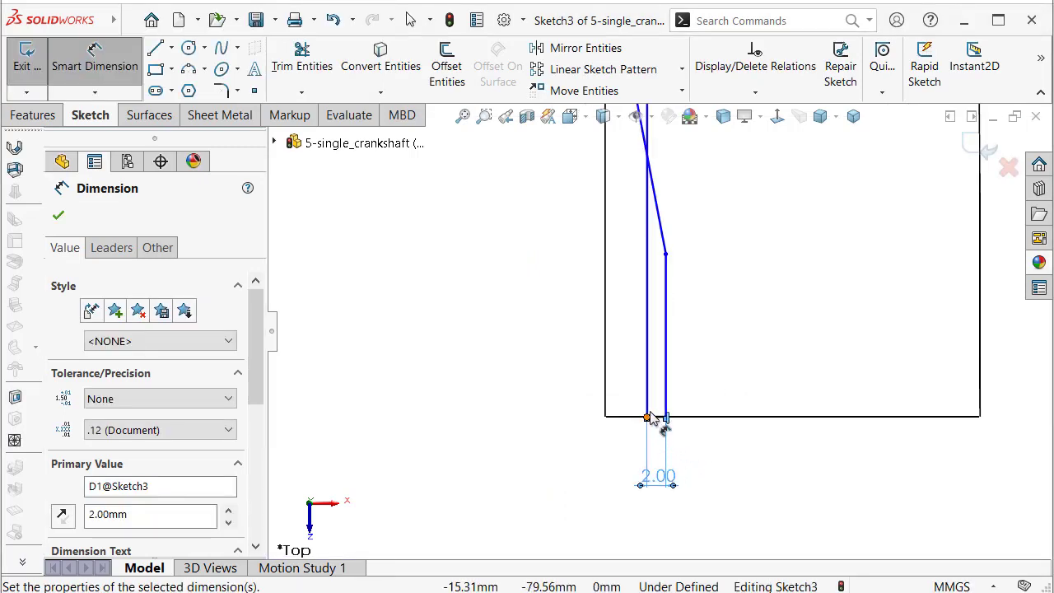
key("Escape")
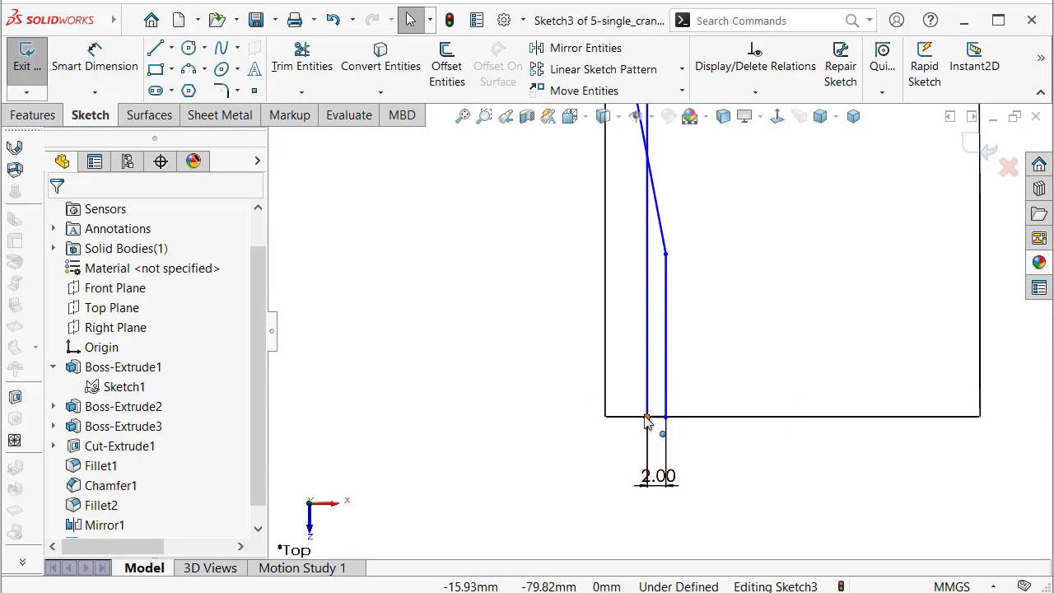
Step: Make the profile's bottom-left endpoint coincident with the journal's corner
left_click(647, 419)
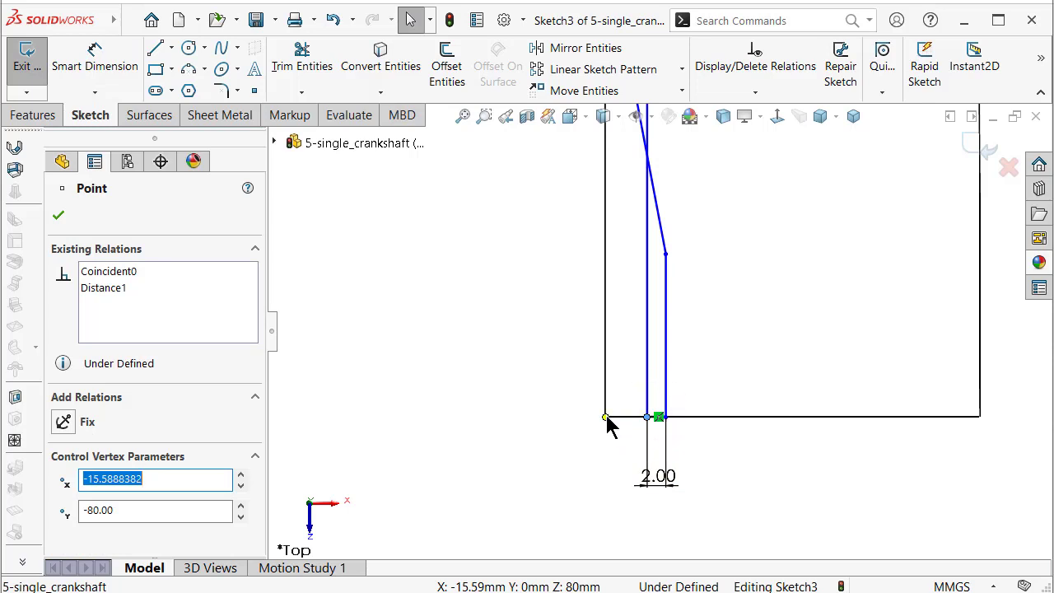
left_click(606, 417, "ctrl")
left_click(701, 341)
left_click(498, 349)
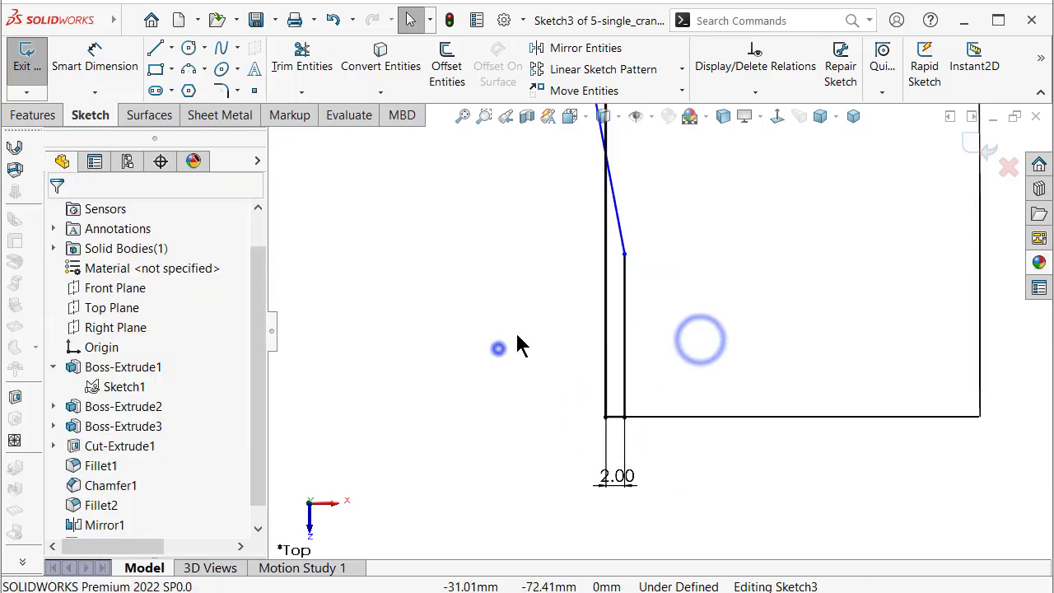
left_click(624, 253)
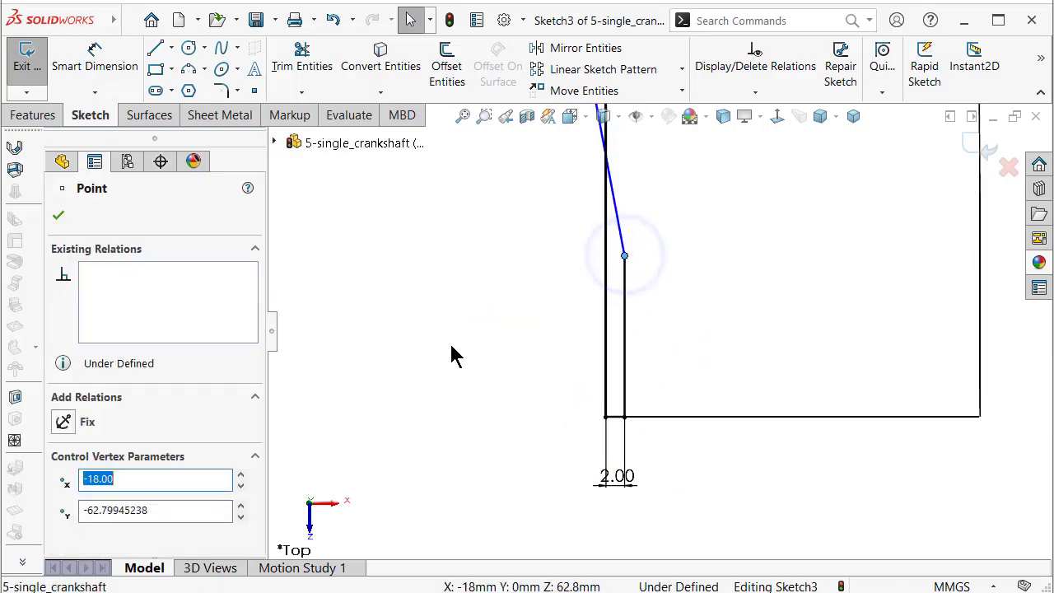
Step: Dimension the lower vertical line and the slanted segment at 20 mm each
right_click_drag(468, 369, 482, 212)
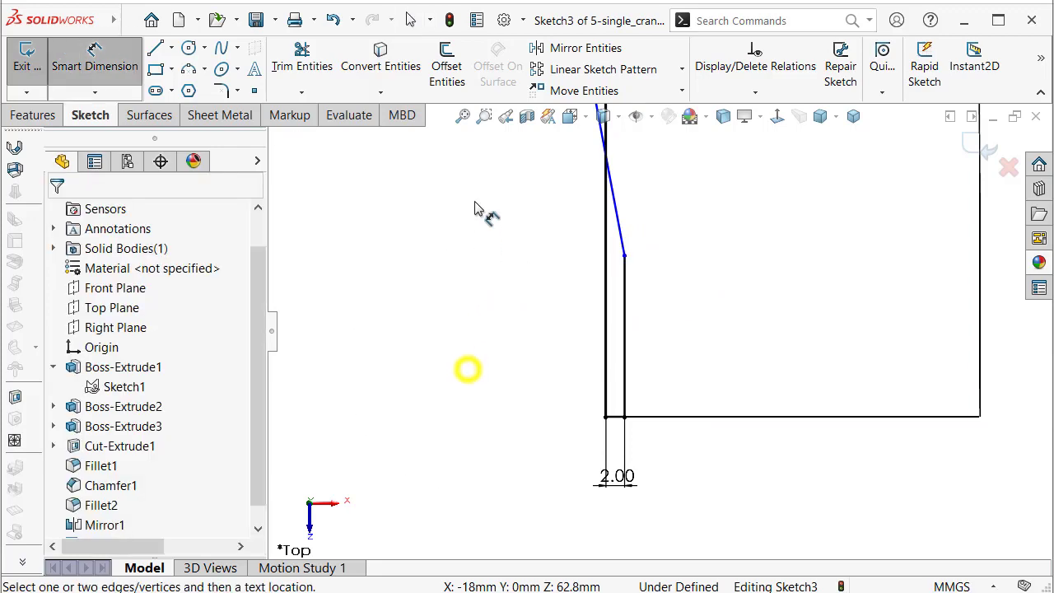
left_click(626, 310)
left_click(534, 344)
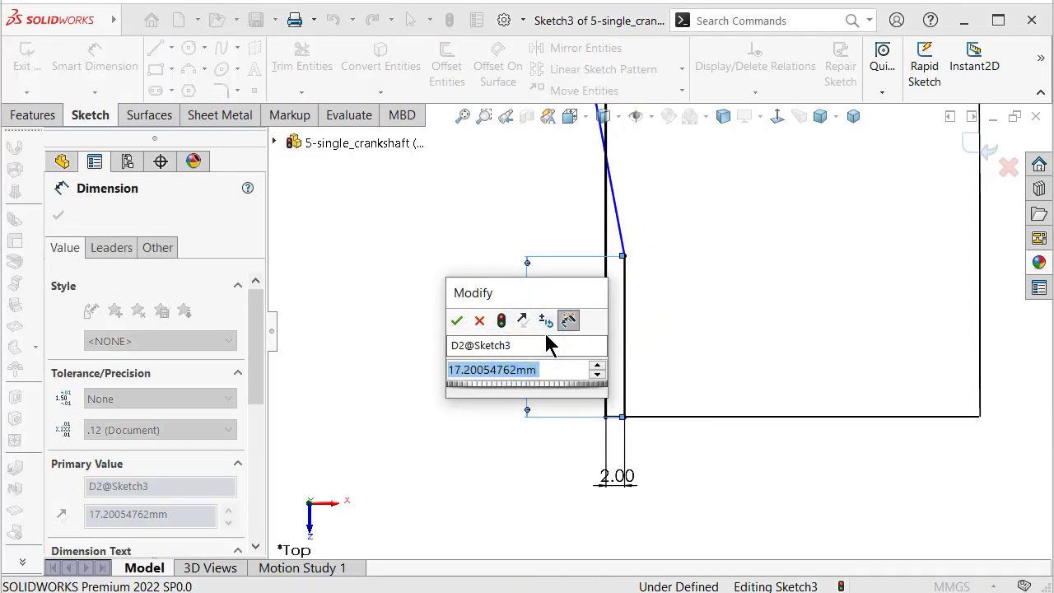
type("20")
key("Return")
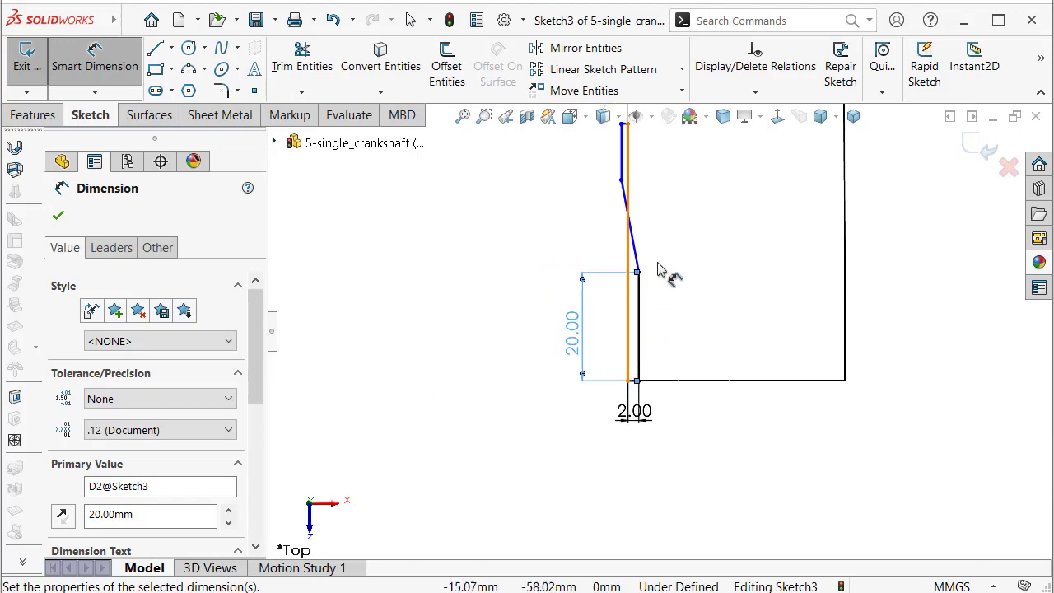
left_click(633, 237)
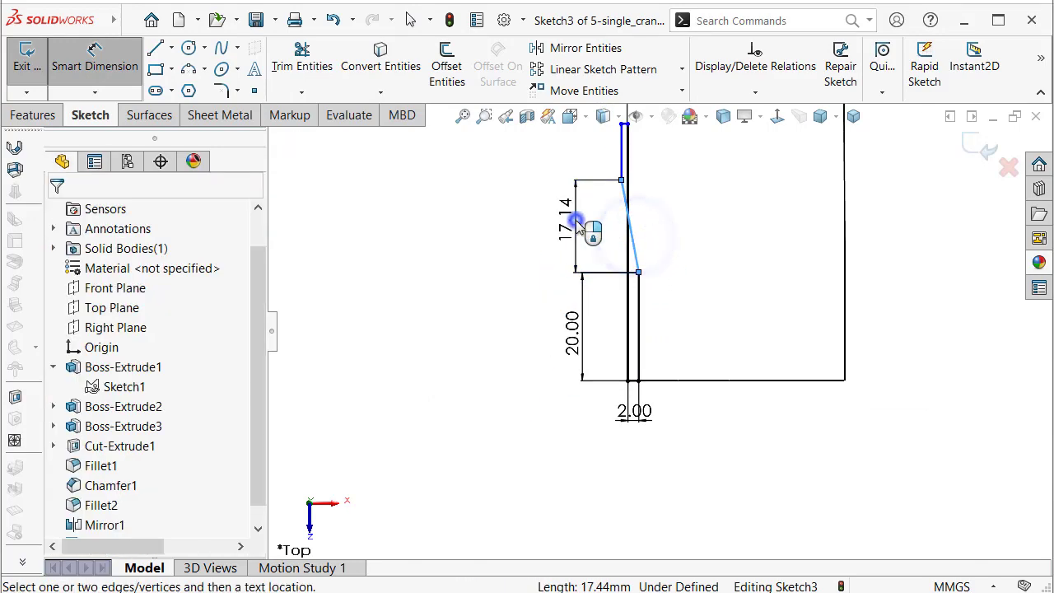
left_click(585, 228)
type("20")
key("Return")
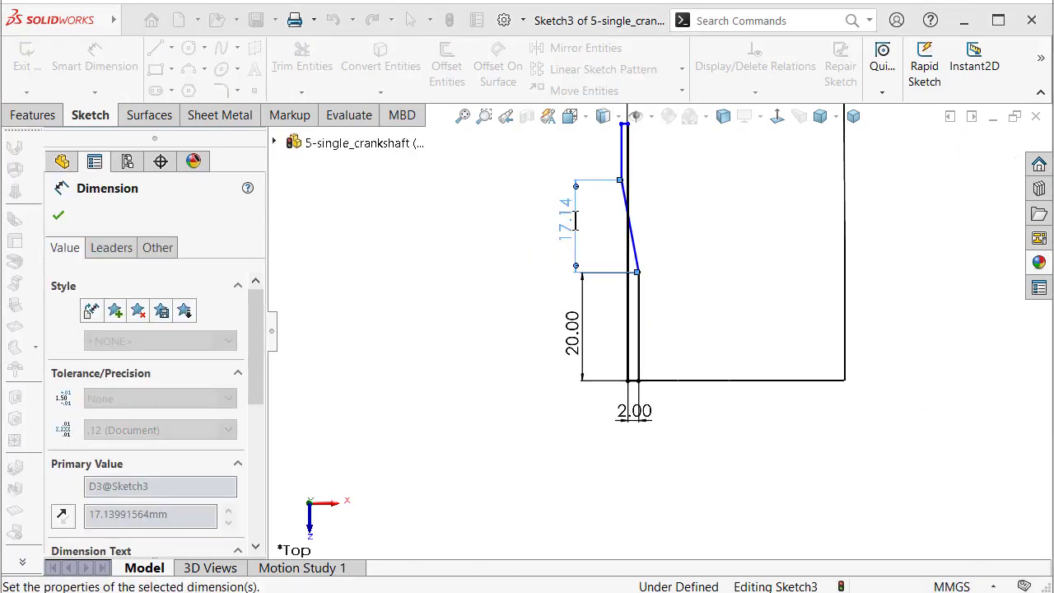
Step: Dimension the upper vertical line at 10 mm and the top width at 1 mm
scroll(598, 208, "down", 1)
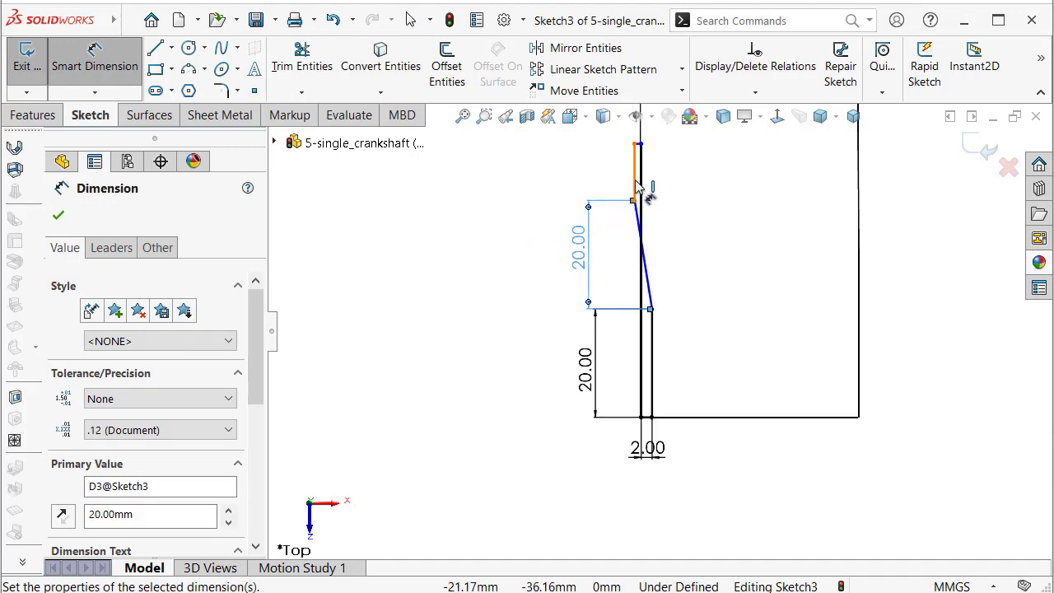
left_click(633, 177)
left_click(607, 170)
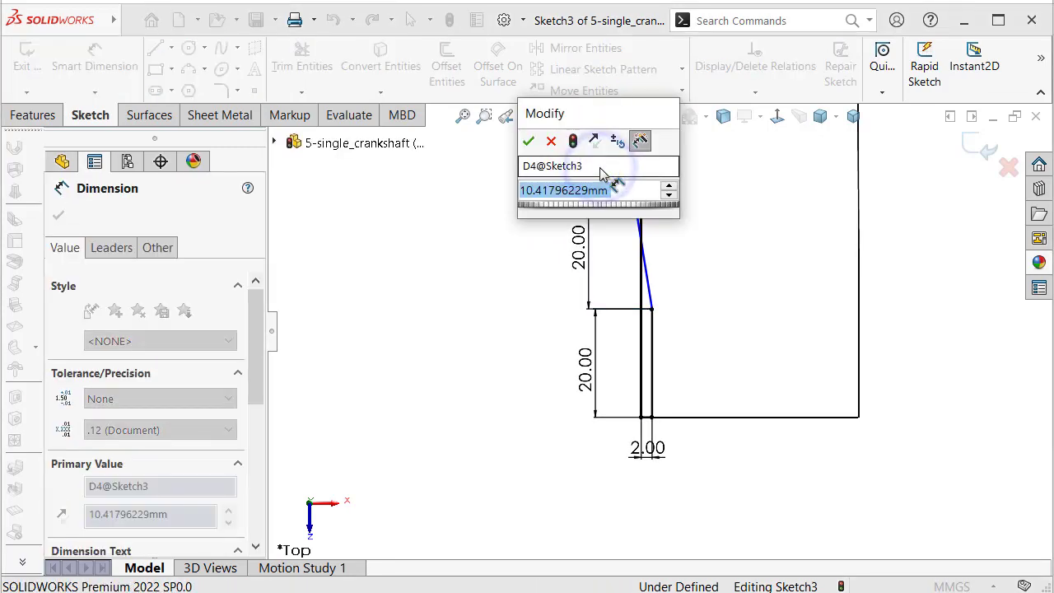
type("10")
key("Return")
scroll(631, 165, "down", 2)
scroll(682, 200, "down", 2)
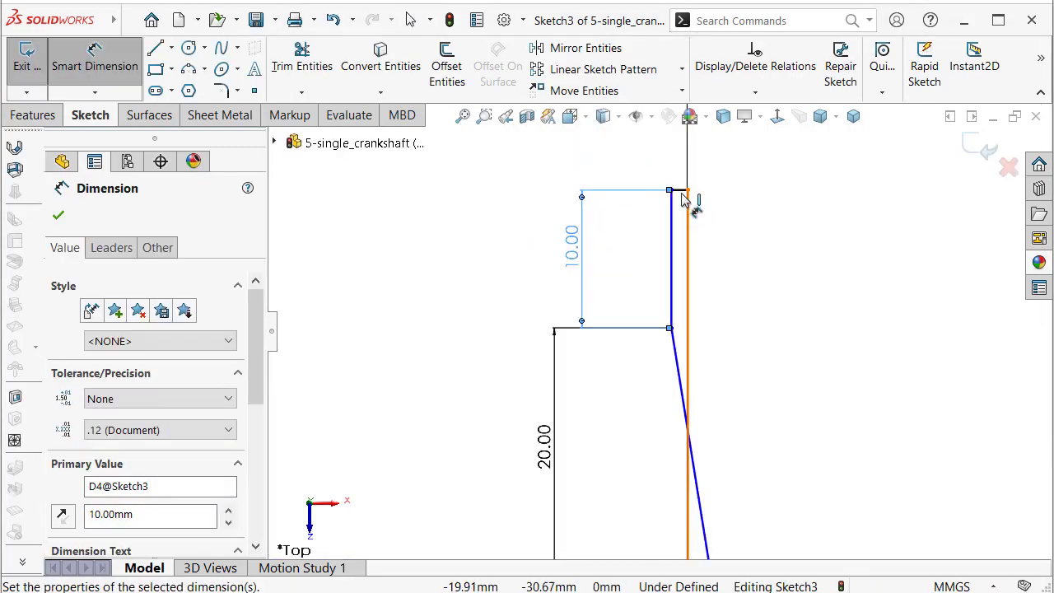
left_click(680, 192)
left_click(656, 168)
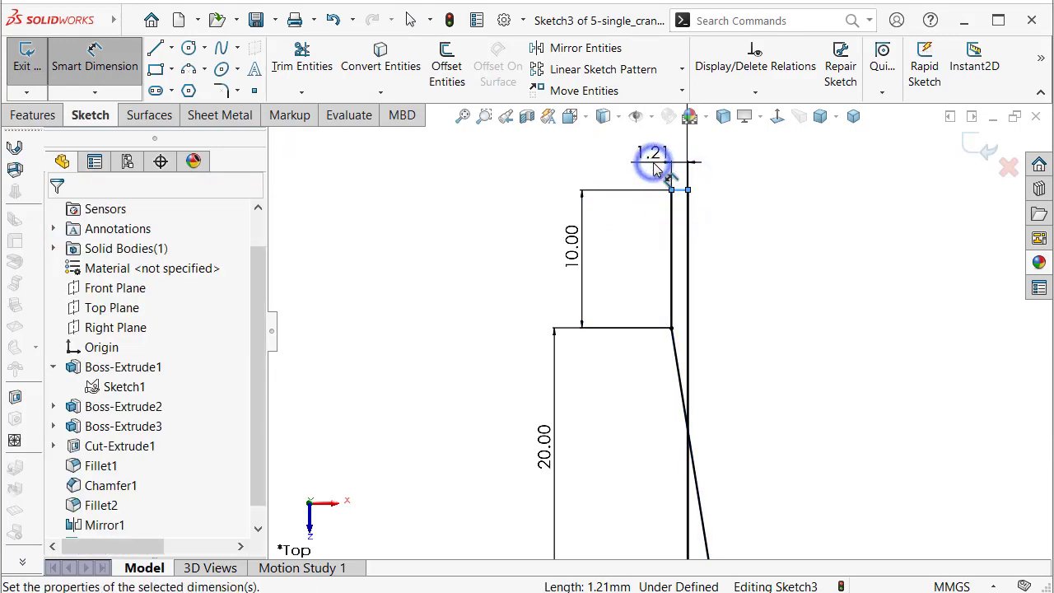
key("Return")
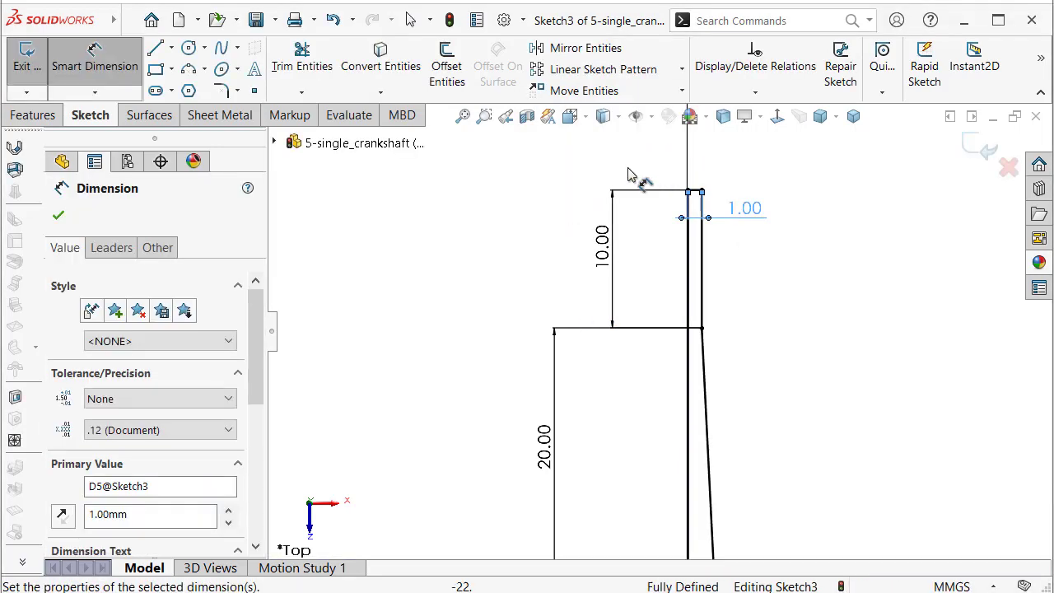
left_click(446, 316)
scroll(748, 435, "up", 3)
scroll(661, 328, "up", 2)
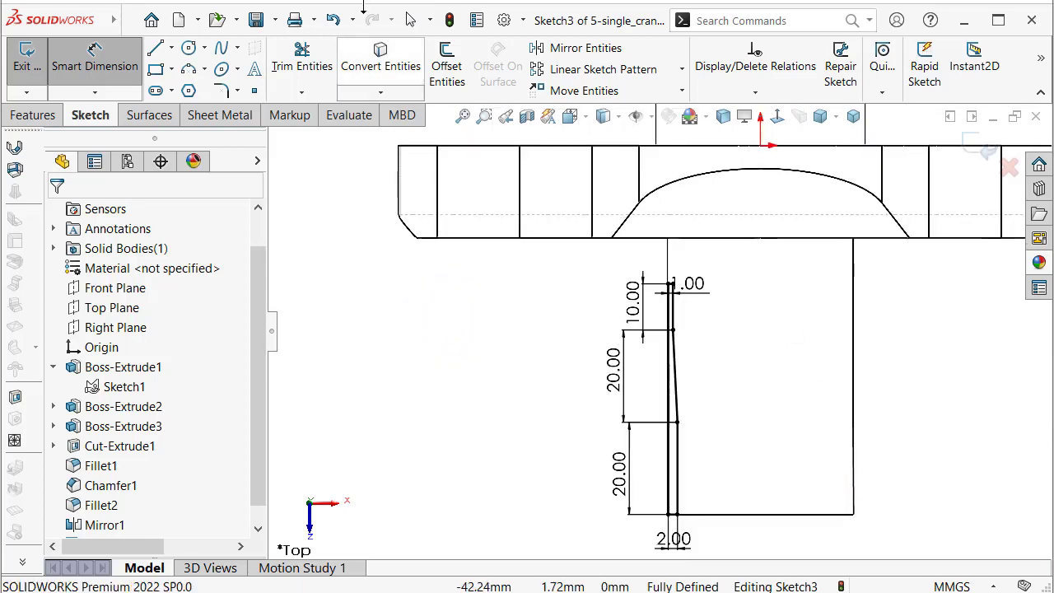
left_click(172, 49)
Step: Draw a vertical centerline through the journal from bottom to top edge
left_click(183, 89)
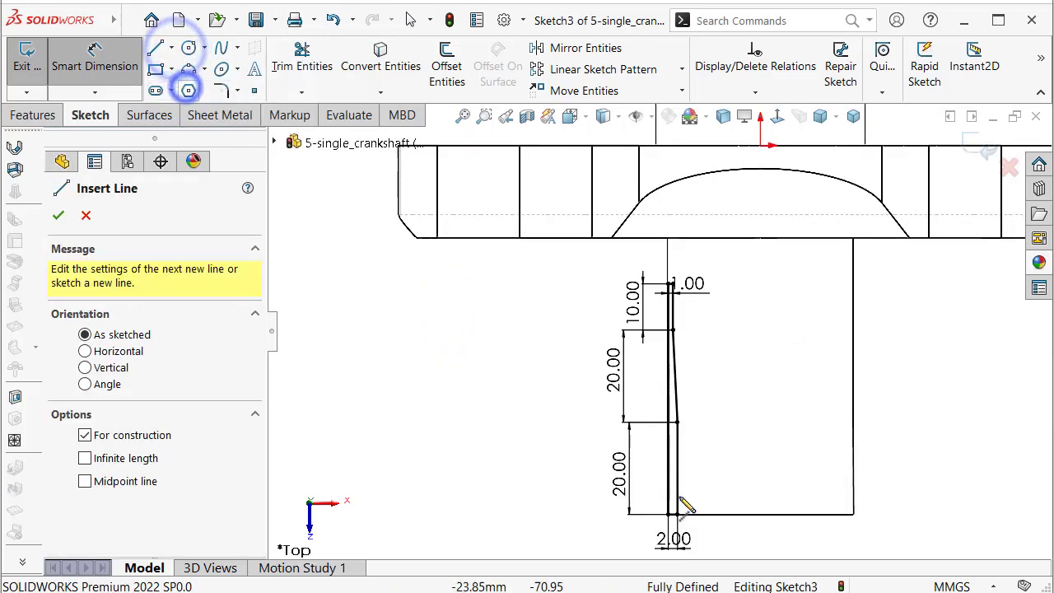
left_click(760, 515)
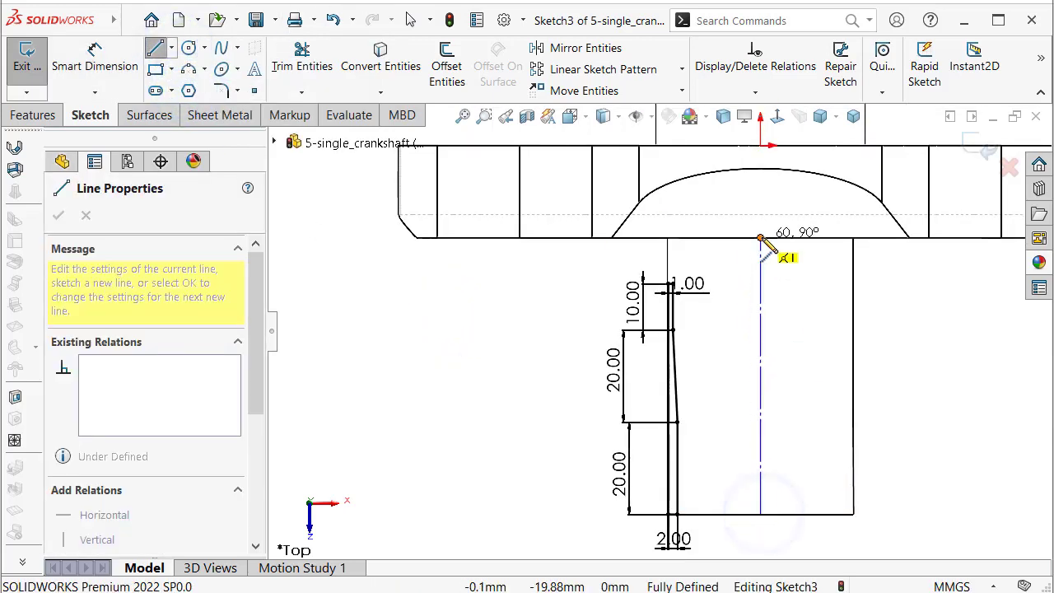
left_click(761, 239)
key("Escape")
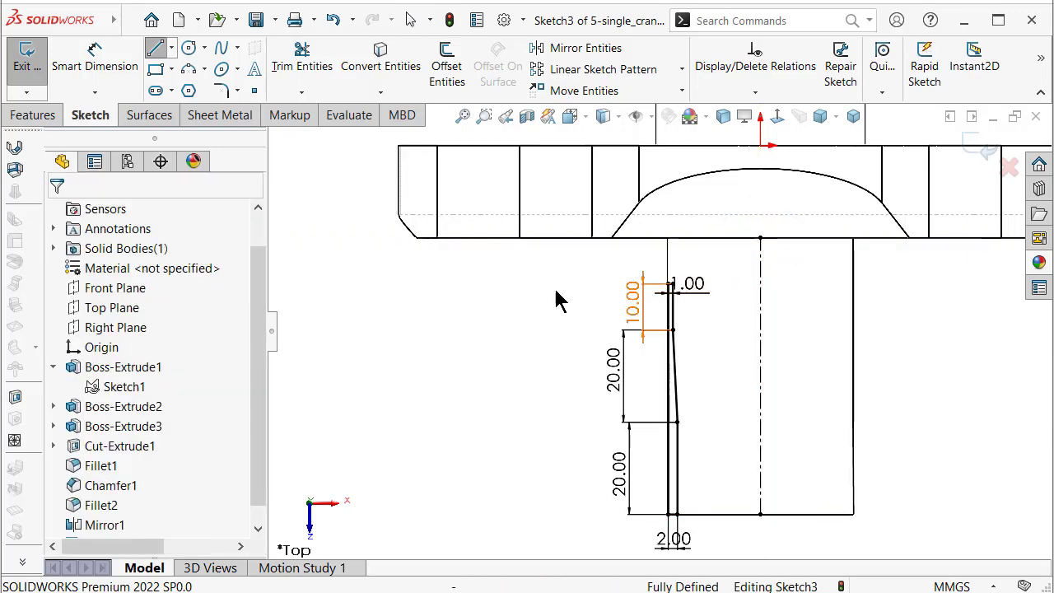
Step: Revolve-cut the groove profile 360° around the centerline
left_click(15, 118)
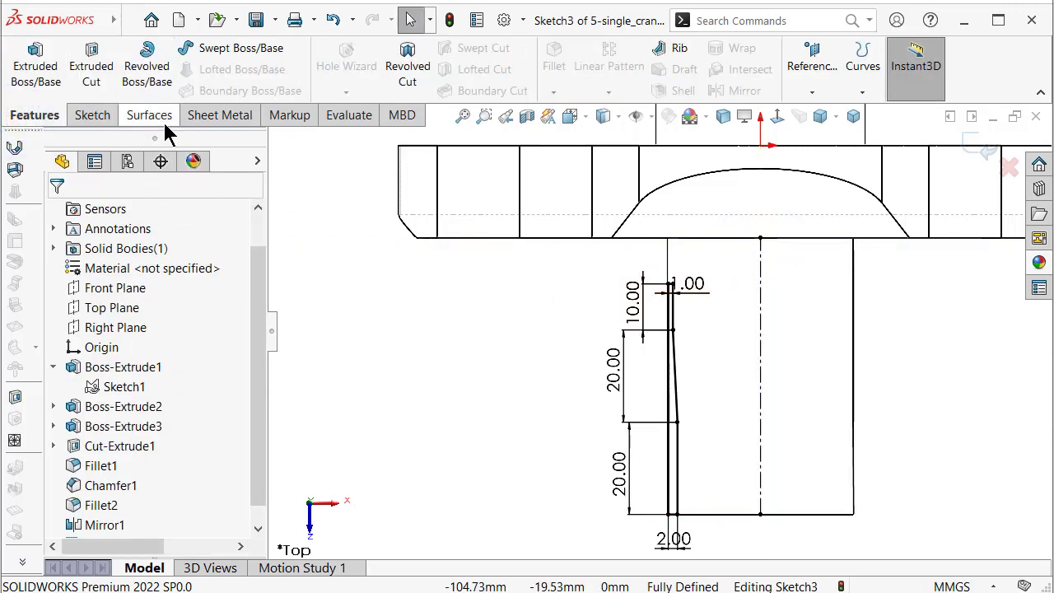
left_click(407, 73)
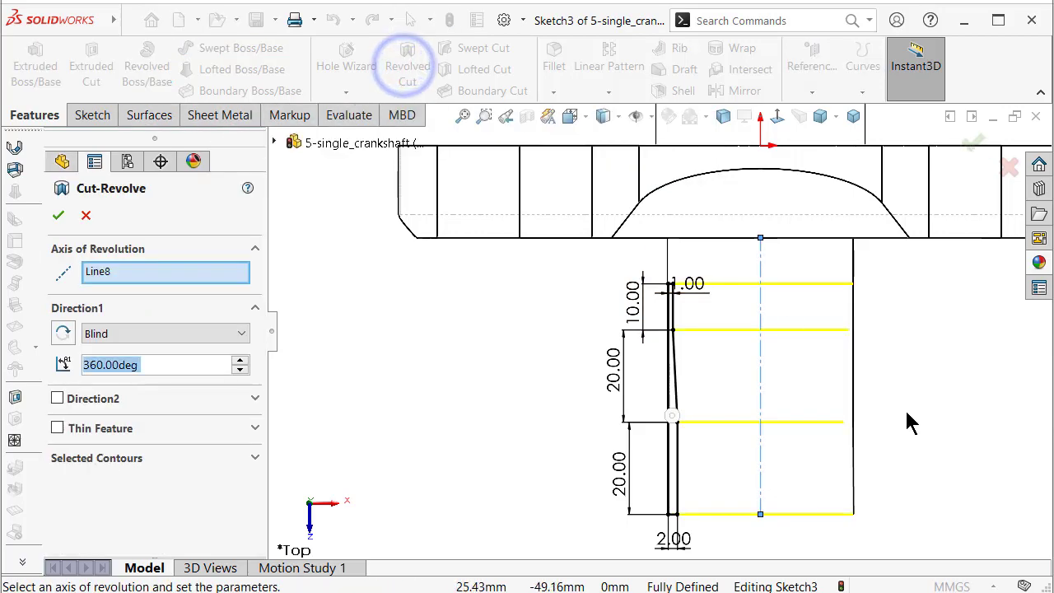
left_click(60, 216)
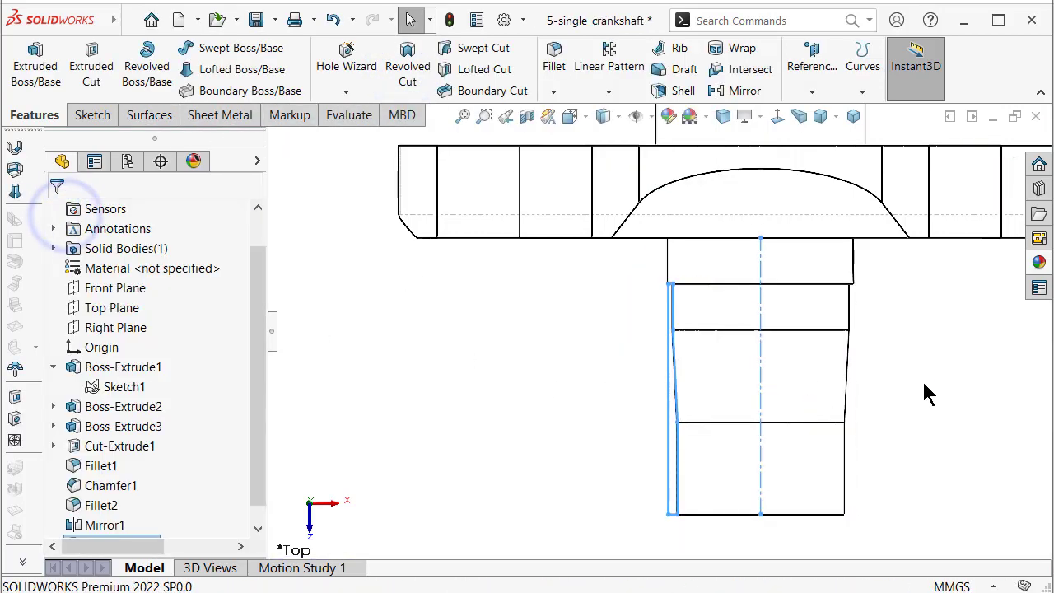
middle_click_drag(887, 388, 736, 242)
scroll(766, 305, "up", 3)
scroll(824, 346, "up", 3)
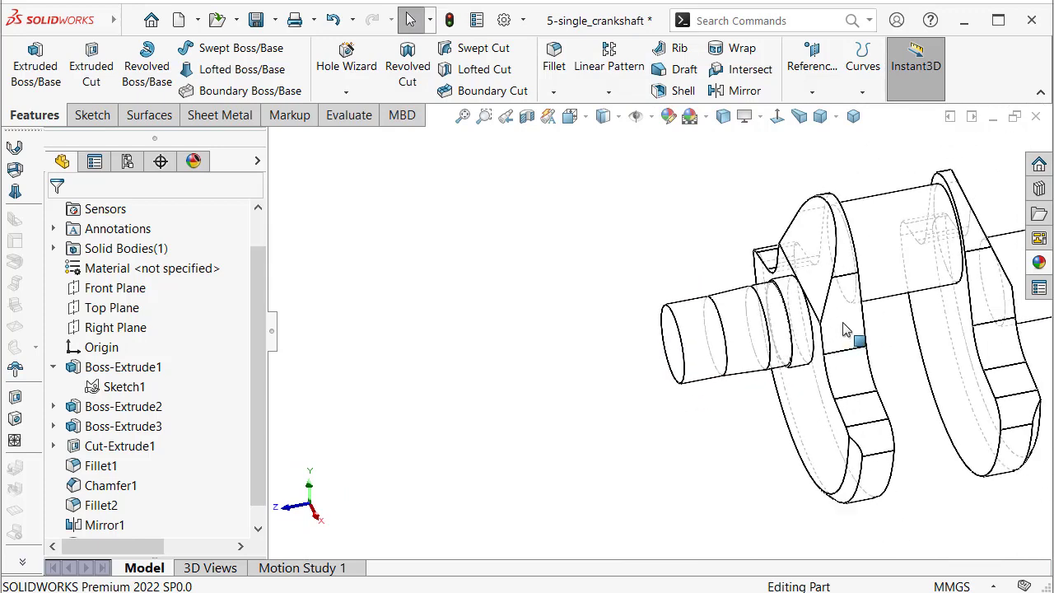
Step: Set the display style to Shaded With Edges
left_click(618, 116)
left_click(607, 137)
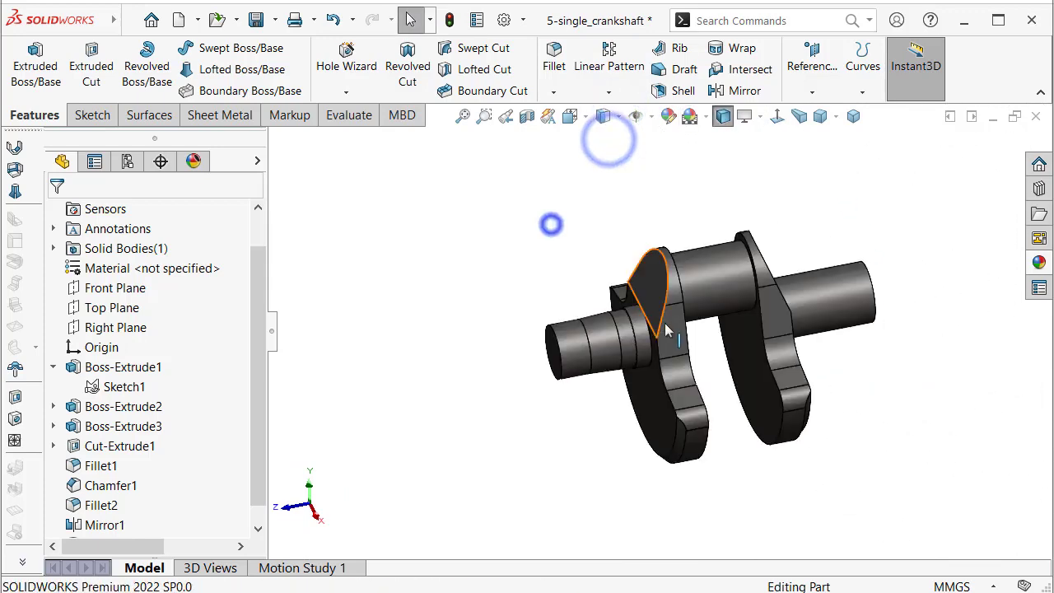
scroll(626, 358, "down", 2)
Step: Apply the polished steel appearance to the grooved journal faces
left_click(624, 359)
scroll(621, 360, "down", 2)
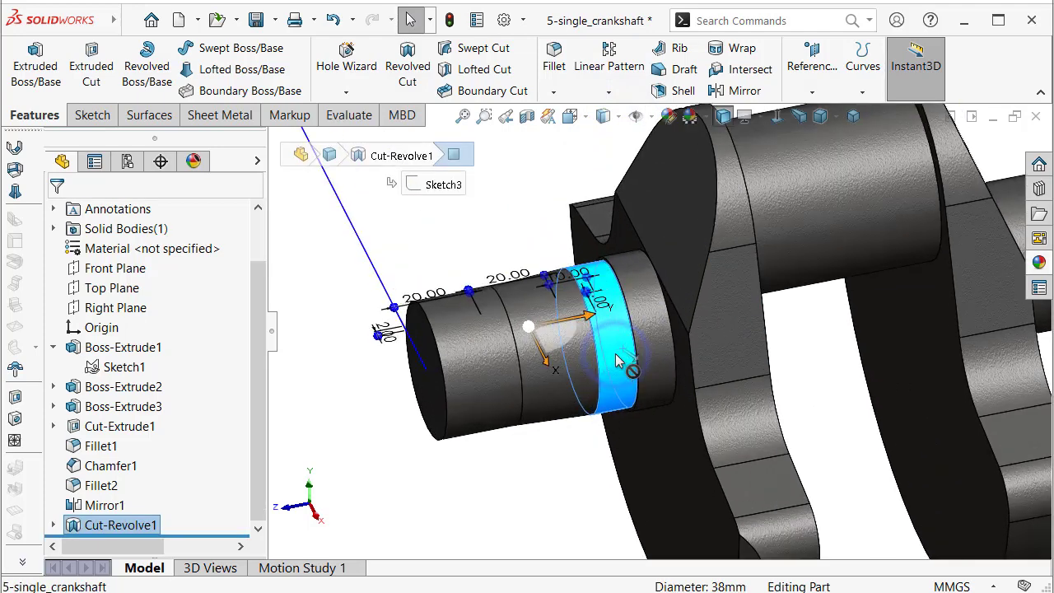
left_click(563, 389)
left_click(477, 400)
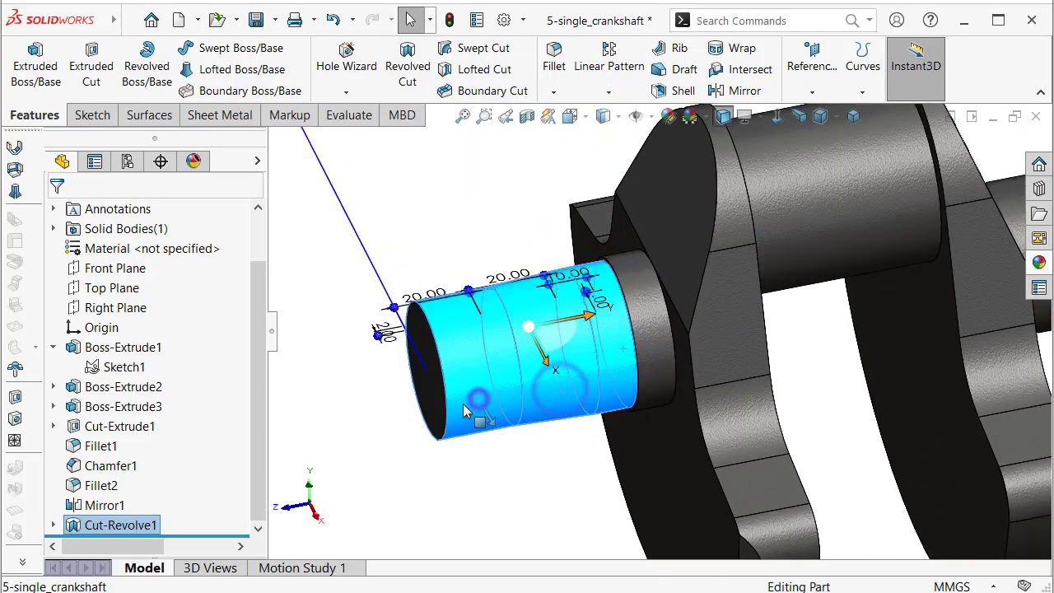
scroll(716, 333, "up", 2)
scroll(823, 300, "up", 1)
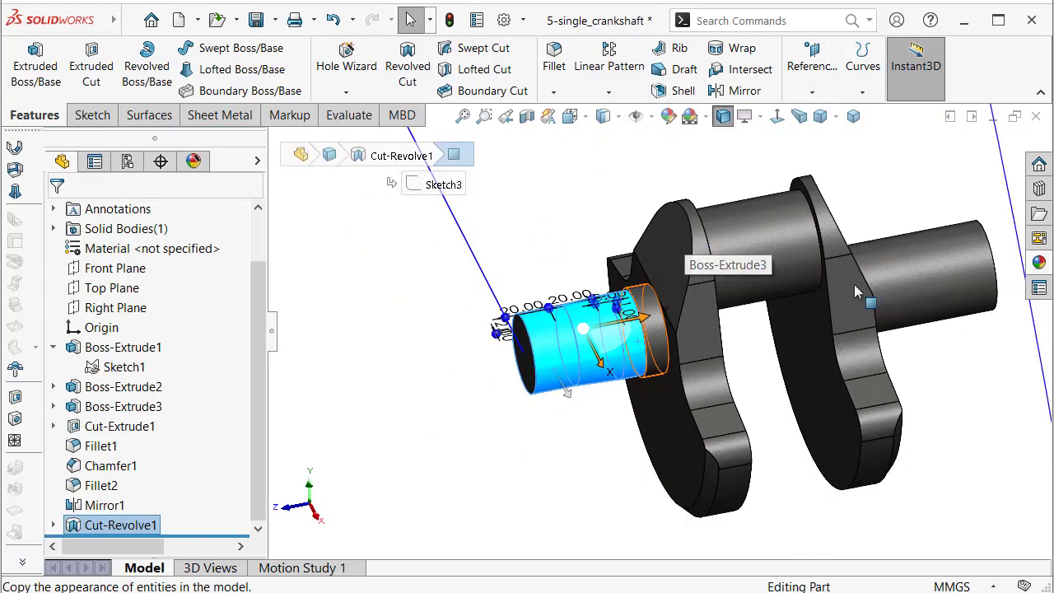
left_click(1039, 264)
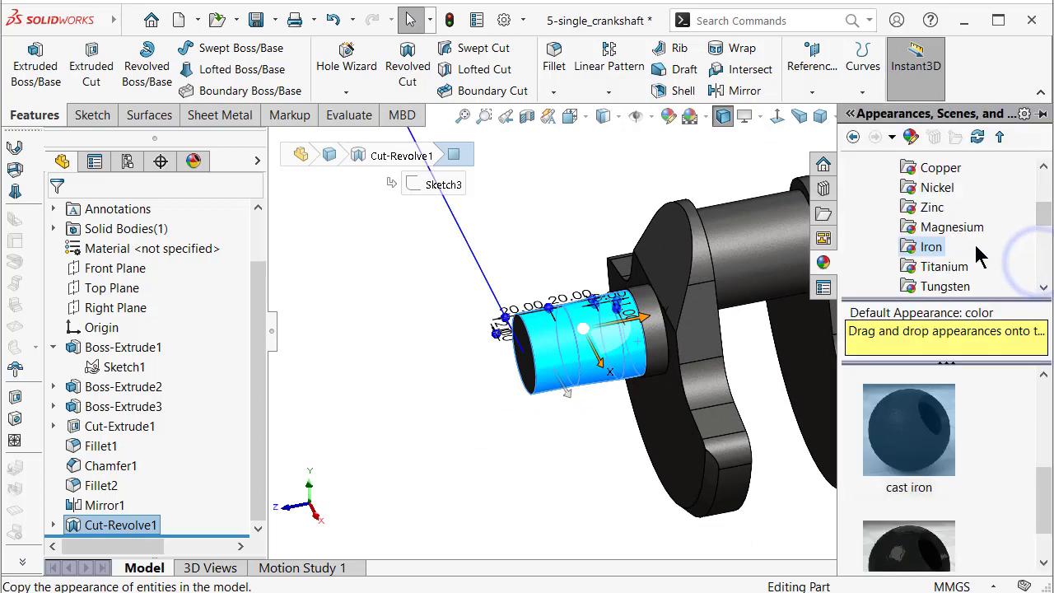
scroll(980, 255, "up", 1)
scroll(980, 255, "up", 1)
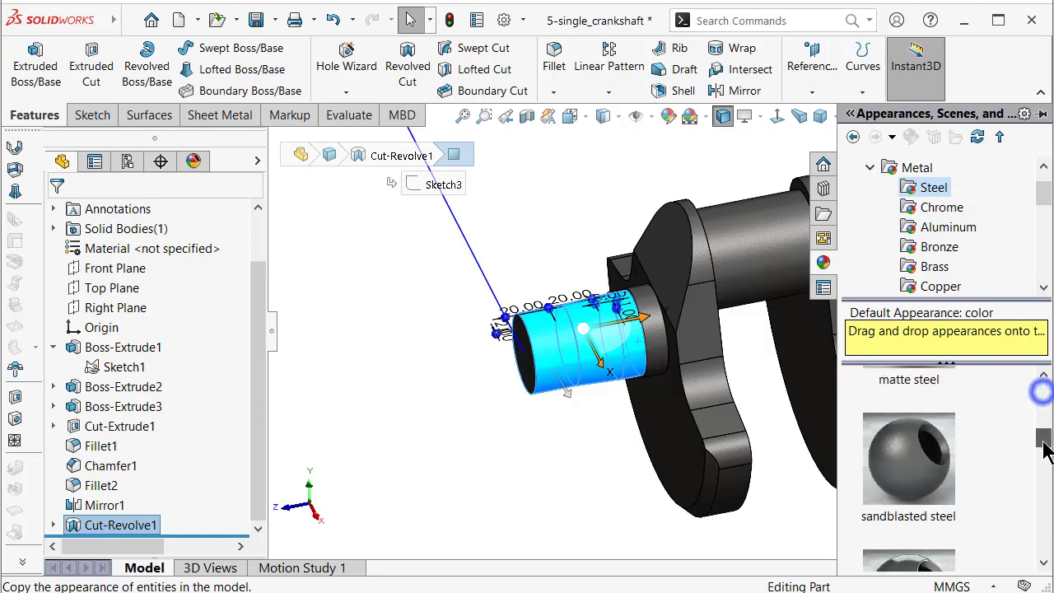
mouse_move(1038, 401)
left_mouse_down()
mouse_move(1043, 458)
mouse_move(1043, 391)
left_mouse_up()
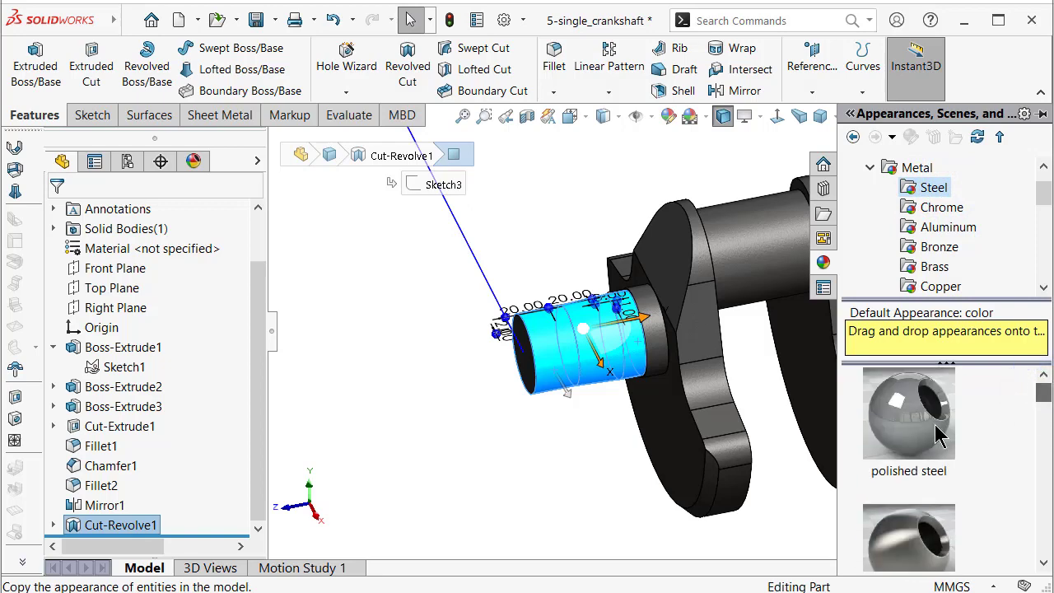
left_click_drag(939, 437, 576, 342)
Step: Apply polished steel to the end journal's cylindrical face
mouse_move(563, 477)
middle_mouse_down()
mouse_move(626, 321)
mouse_move(514, 355)
middle_mouse_up()
left_click(518, 363)
left_click(1040, 262)
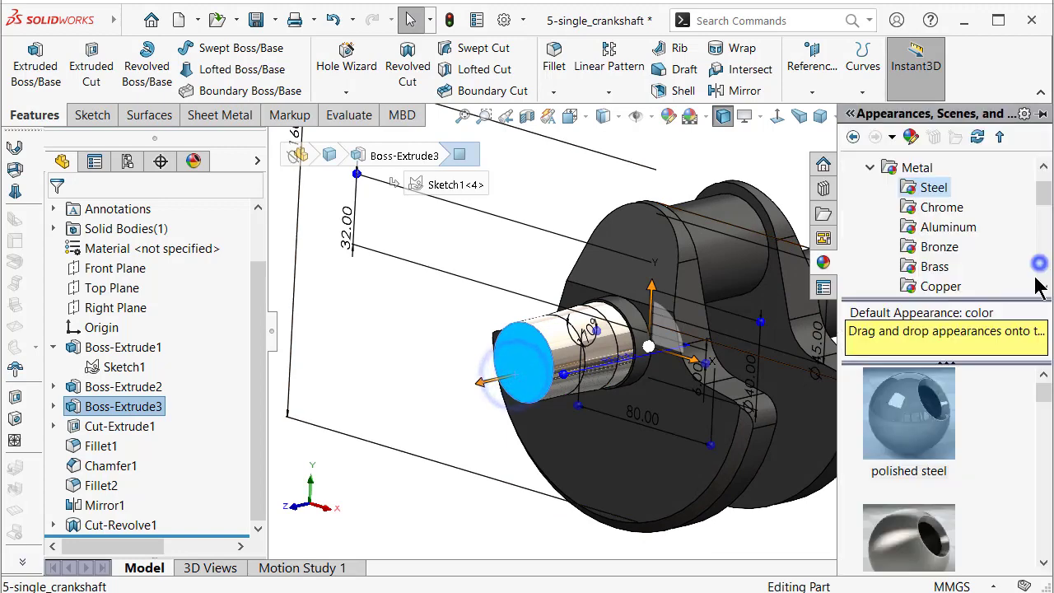
left_click(917, 442)
mouse_move(404, 346)
middle_mouse_down()
mouse_move(487, 367)
mouse_move(777, 338)
mouse_move(796, 323)
middle_mouse_up()
left_click(795, 323)
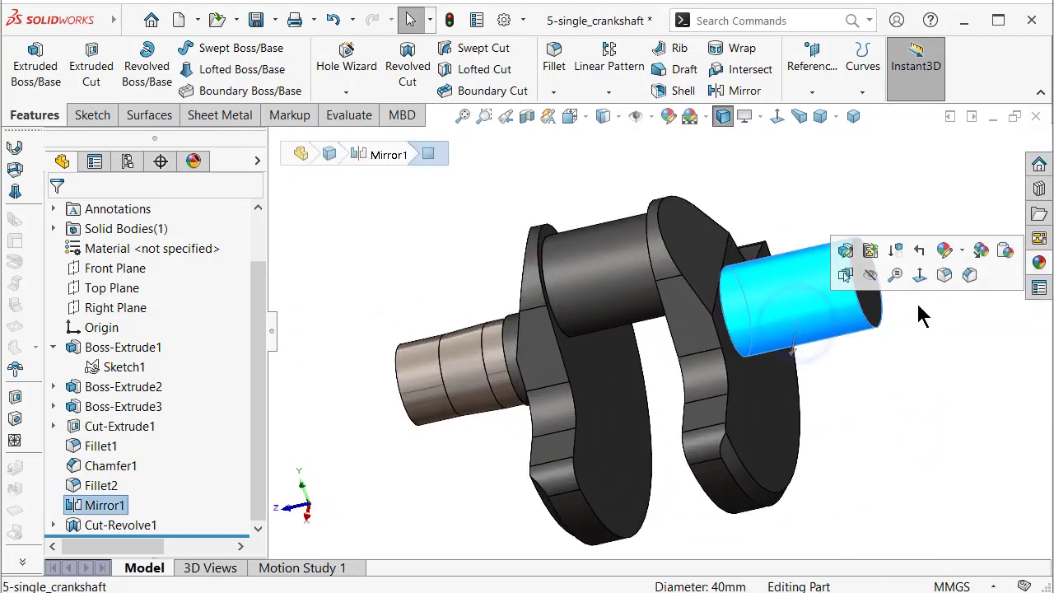
key("Escape")
Step: Show the crankshaft in standard isometric view with perspective
mouse_move(581, 238)
middle_mouse_down()
mouse_move(640, 170)
mouse_move(684, 196)
middle_mouse_up()
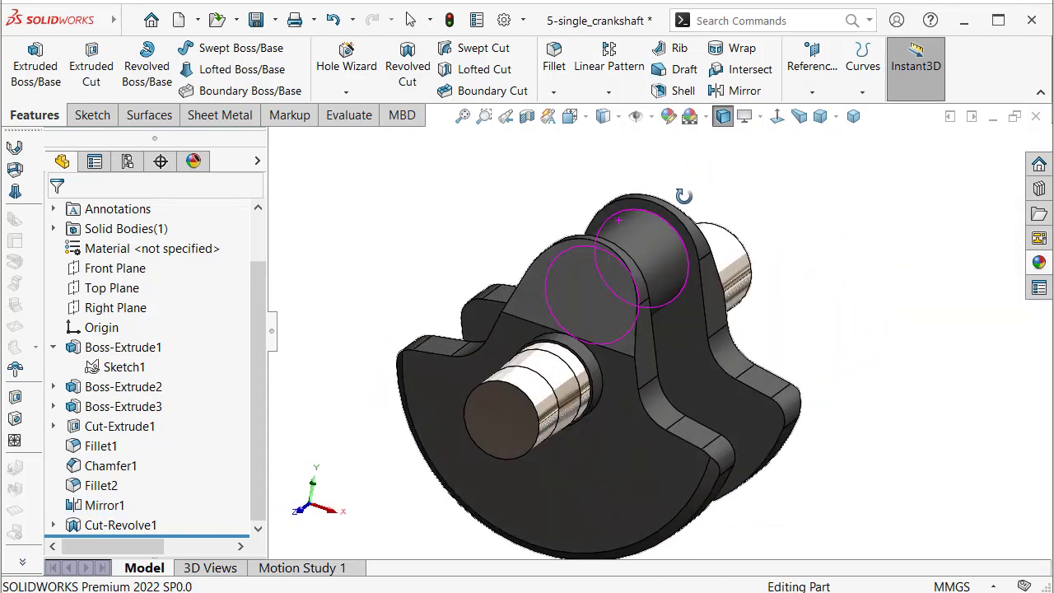
key("ctrl+7")
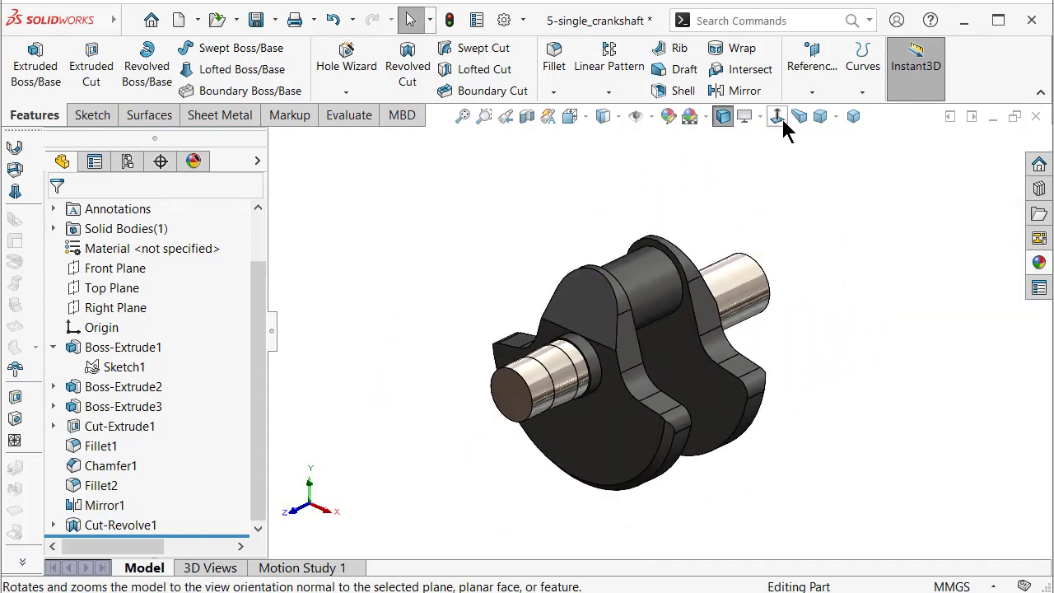
left_click(799, 116)
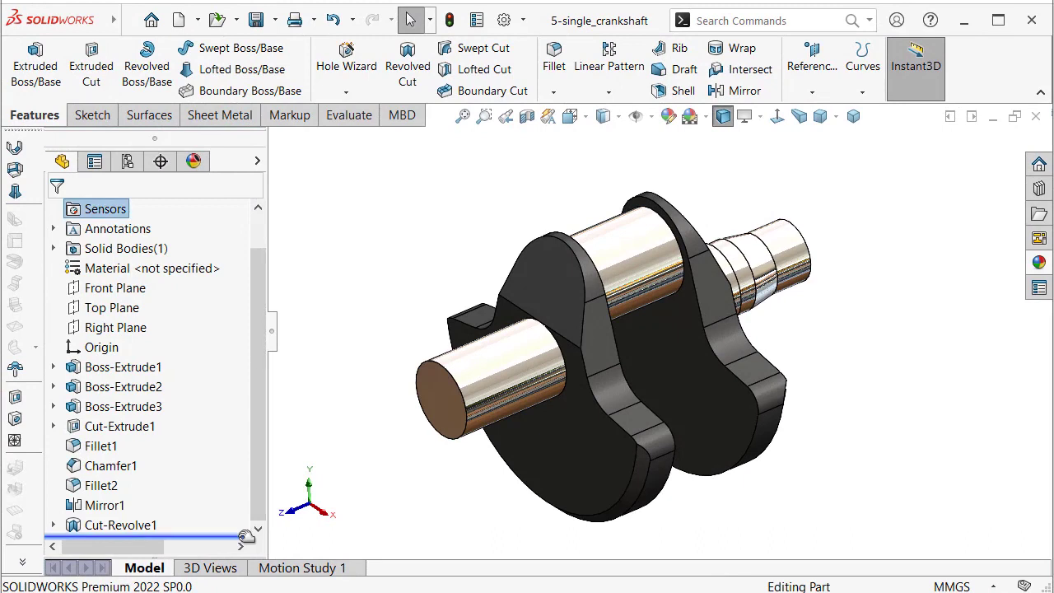
Step: Roll the feature tree back to just above Mirror1
left_click_drag(245, 536, 235, 490)
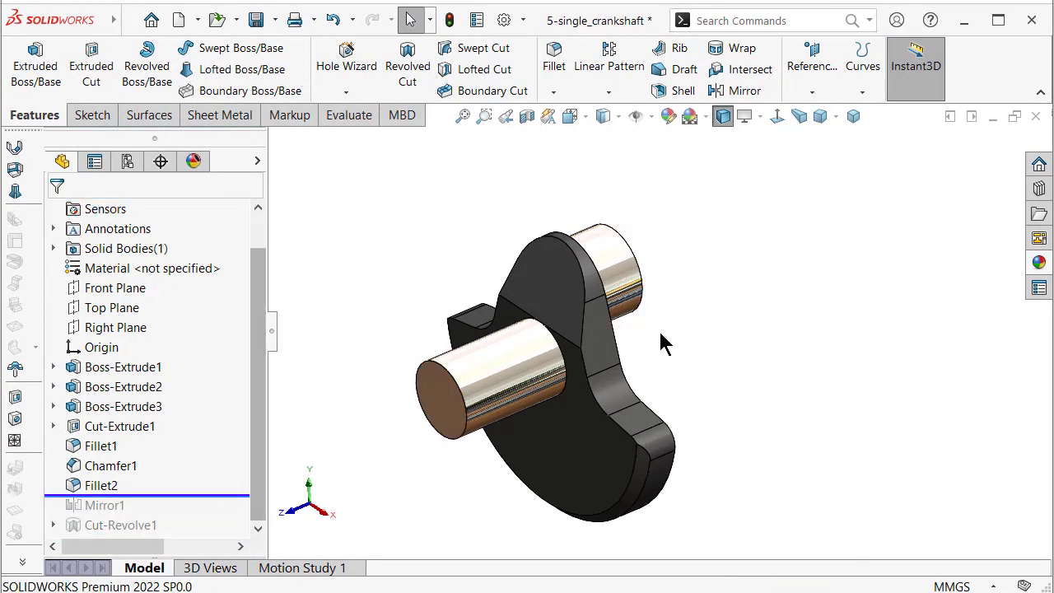
scroll(613, 321, "down", 2)
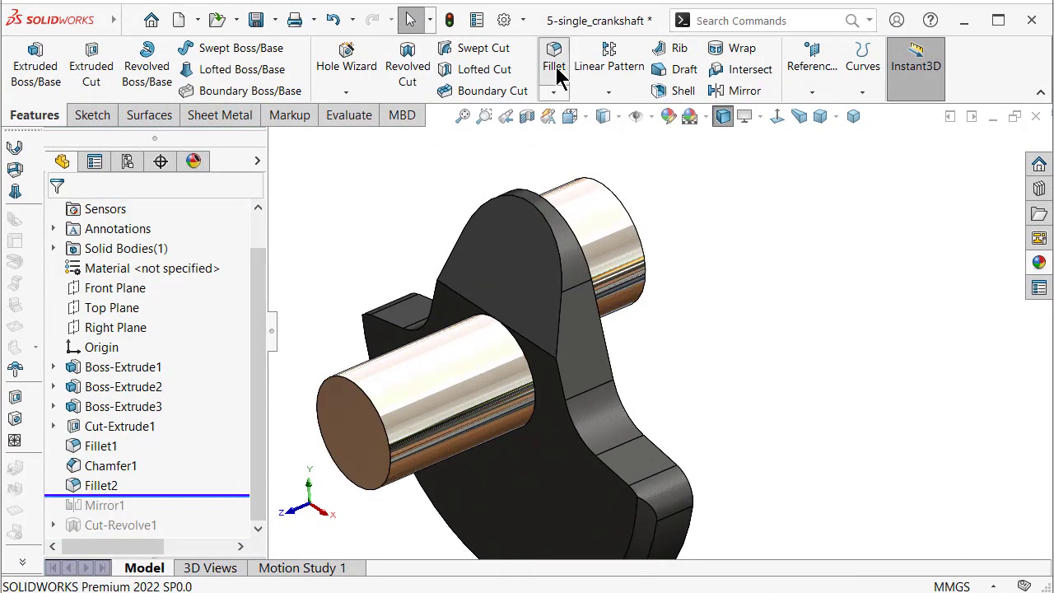
left_click_drag(254, 346, 252, 433)
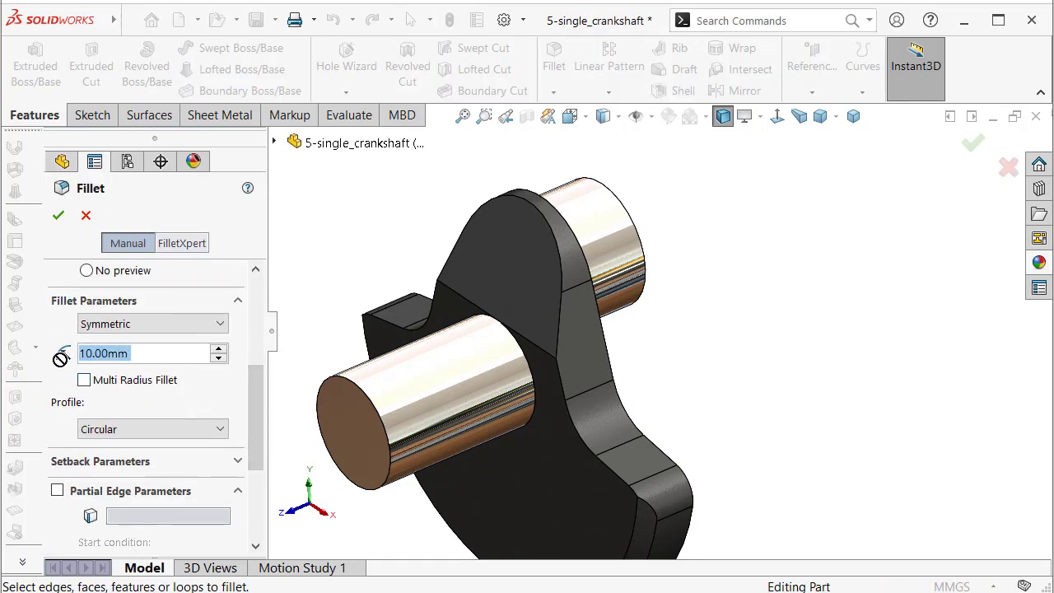
Step: Fillet the crank web's front, side and lower faces with a 2 mm radius
type("2")
key("Return")
left_click(539, 282)
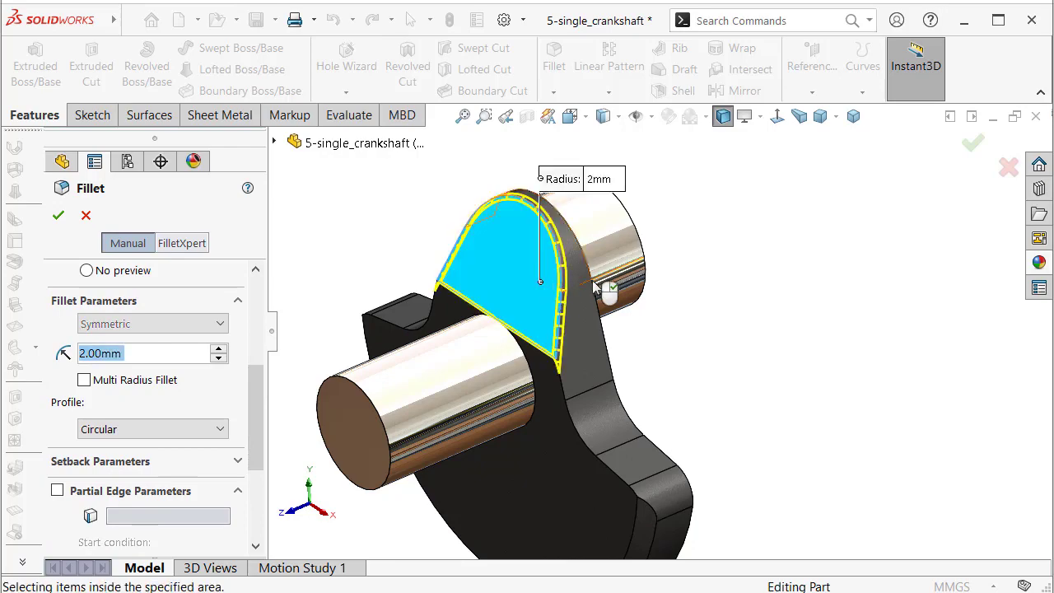
left_click(579, 346)
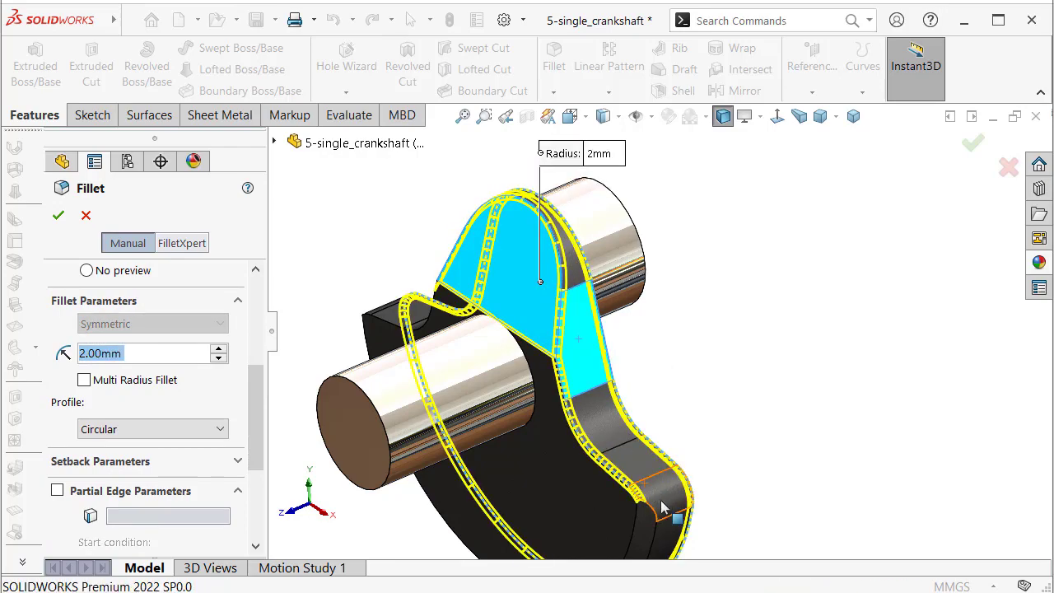
left_click(642, 534)
mouse_move(824, 435)
middle_mouse_down()
mouse_move(734, 436)
mouse_move(582, 490)
middle_mouse_up()
mouse_move(647, 461)
middle_mouse_down()
mouse_move(784, 389)
mouse_move(906, 272)
middle_mouse_up()
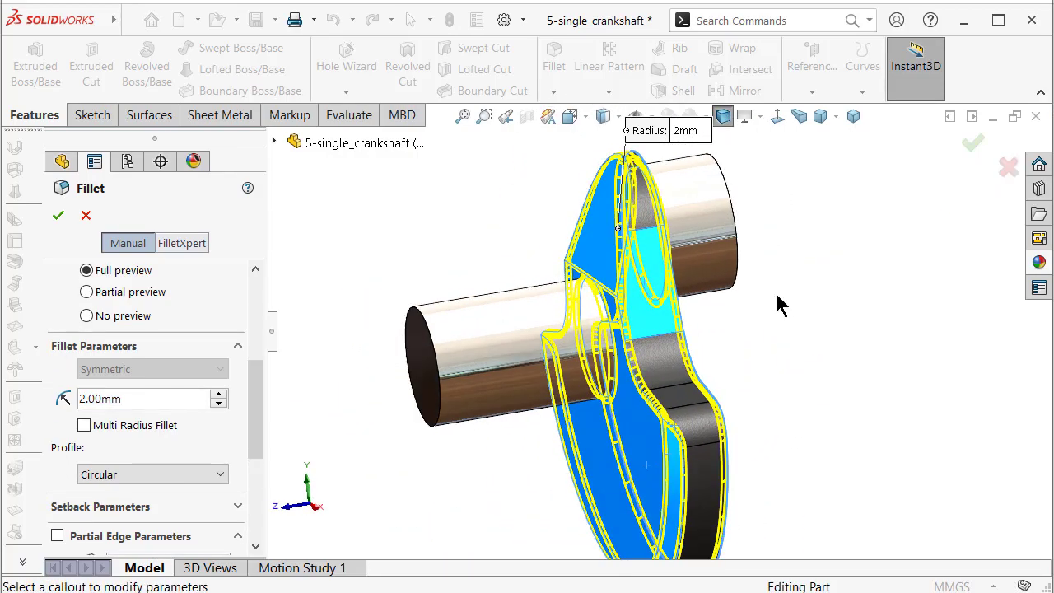
mouse_move(781, 305)
middle_mouse_down()
mouse_move(871, 424)
mouse_move(992, 210)
middle_mouse_up()
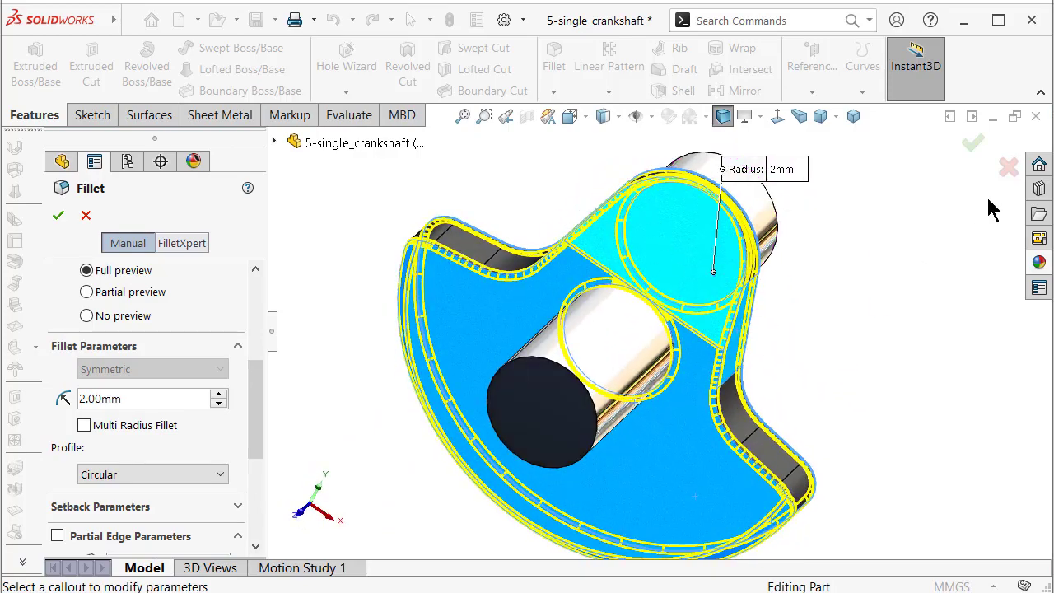
left_click(975, 145)
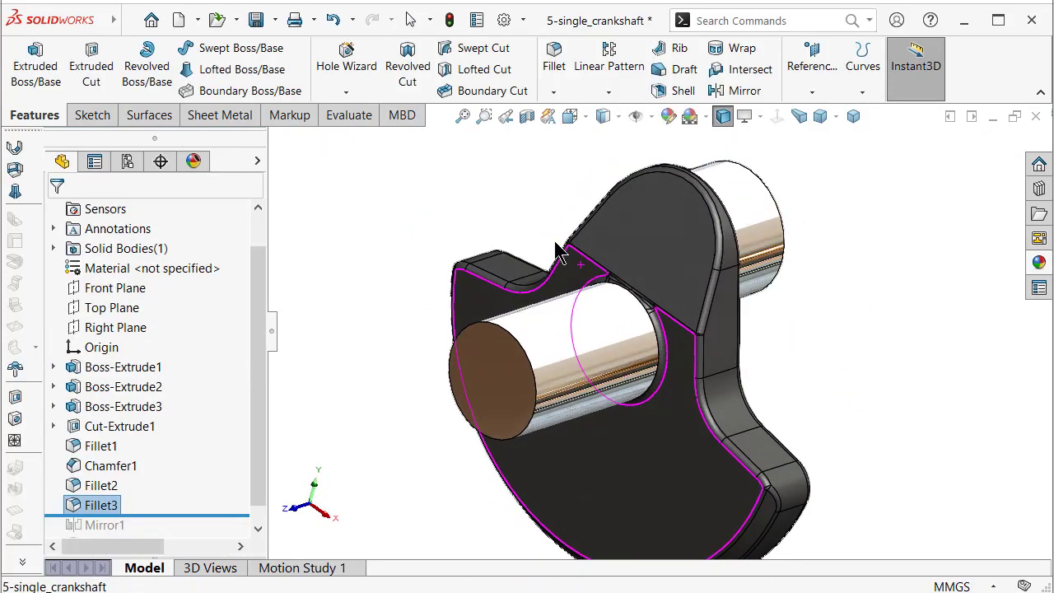
Step: Roll forward to the end of the tree and view the full crankshaft isometrically in perspective
left_click_drag(216, 514, 214, 534)
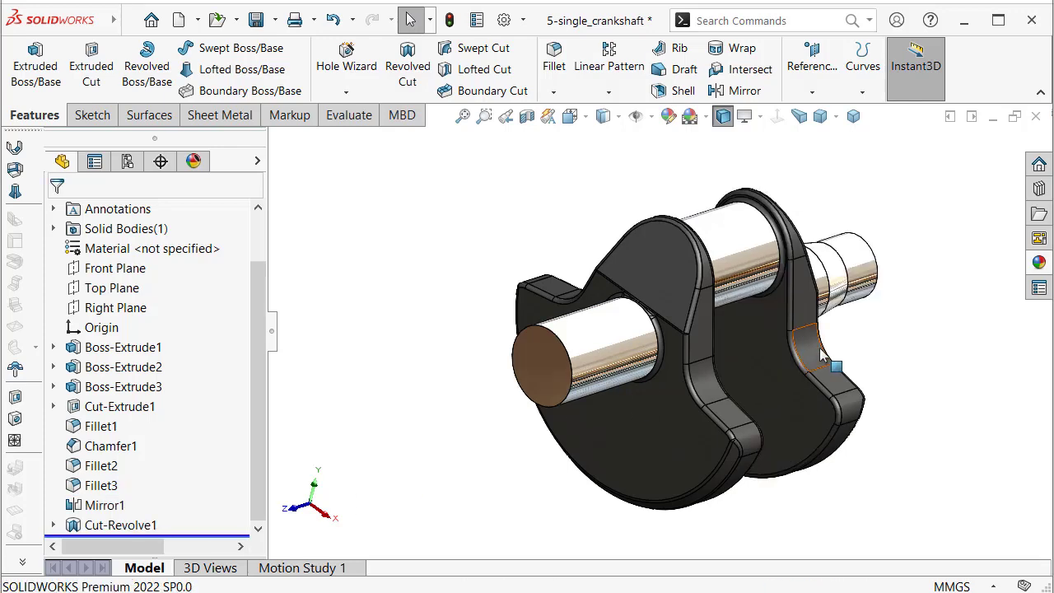
left_click(856, 124)
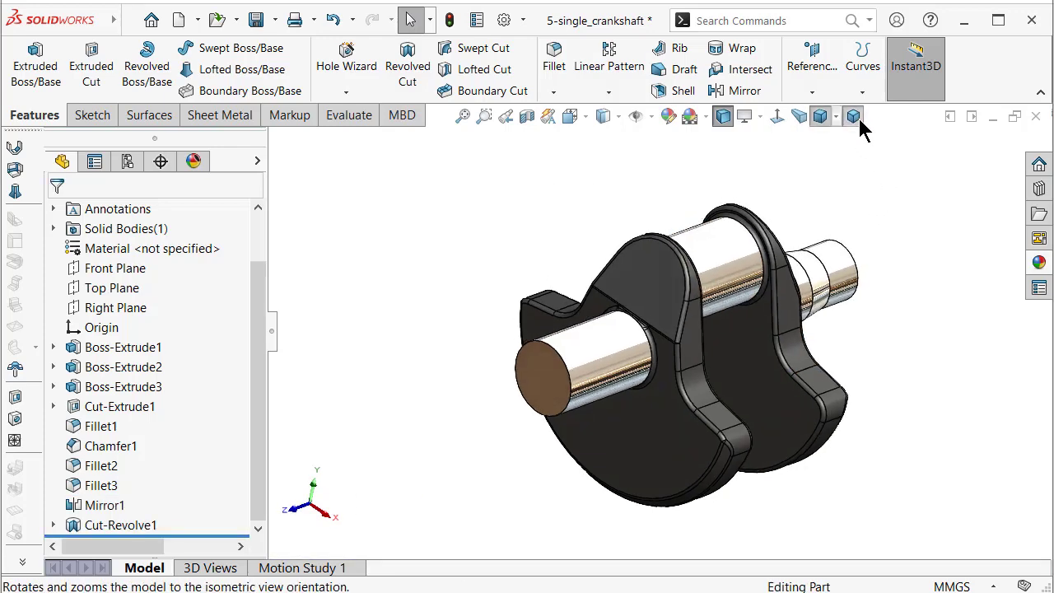
left_click(798, 119)
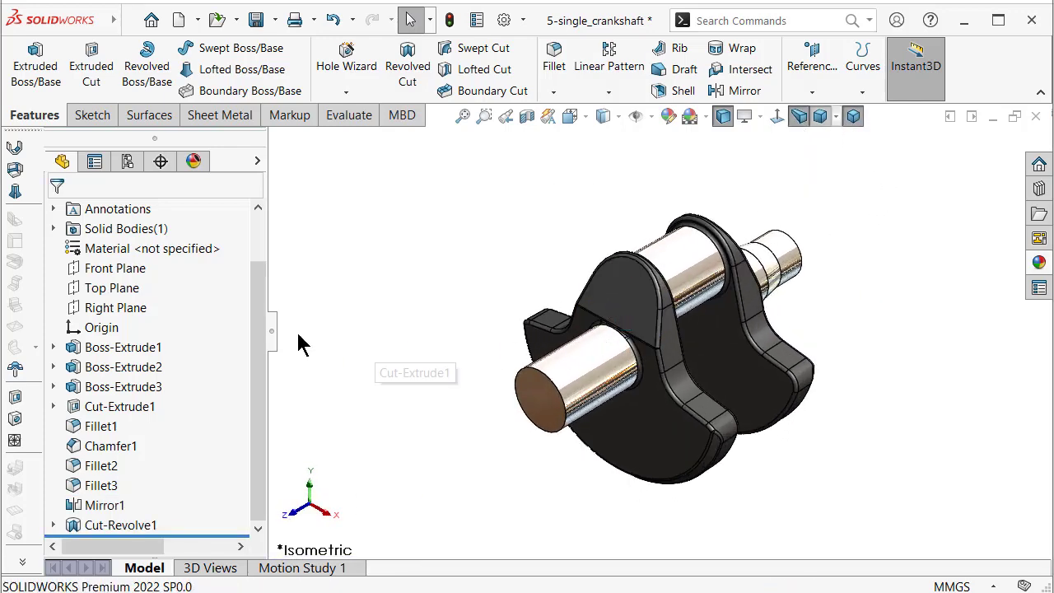
middle_click_drag(866, 400, 747, 538)
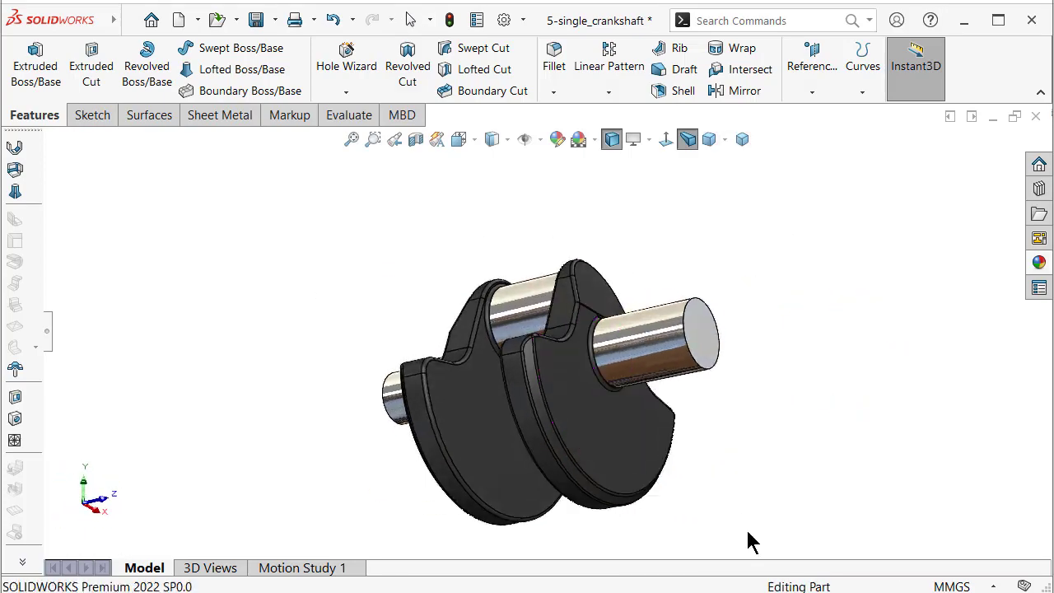
left_click(743, 140)
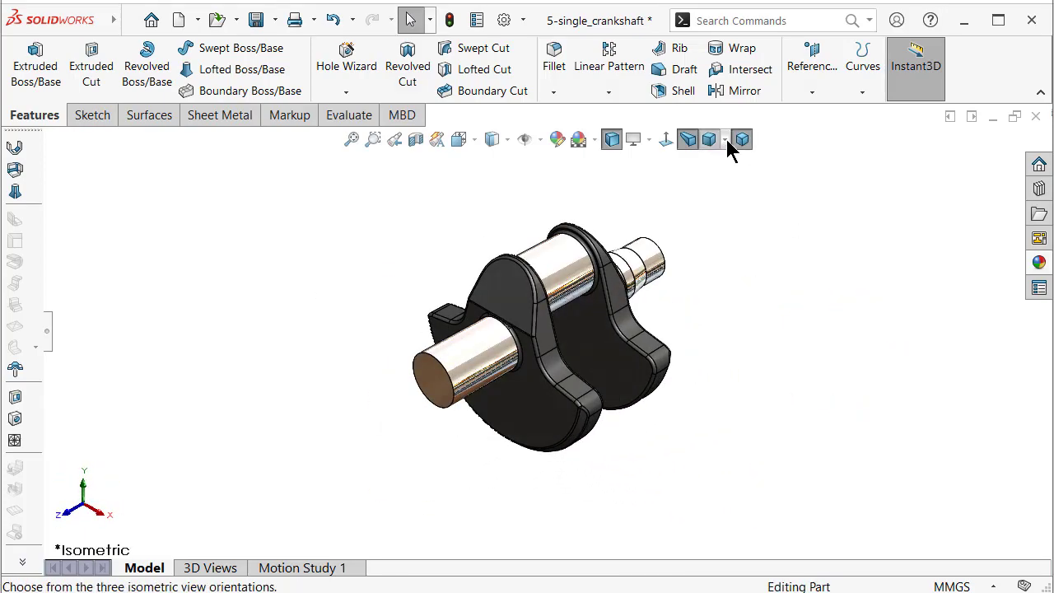
Step: Switch the view to dimetric, then to trimetric
left_click(725, 139)
left_click(739, 188)
left_click(725, 140)
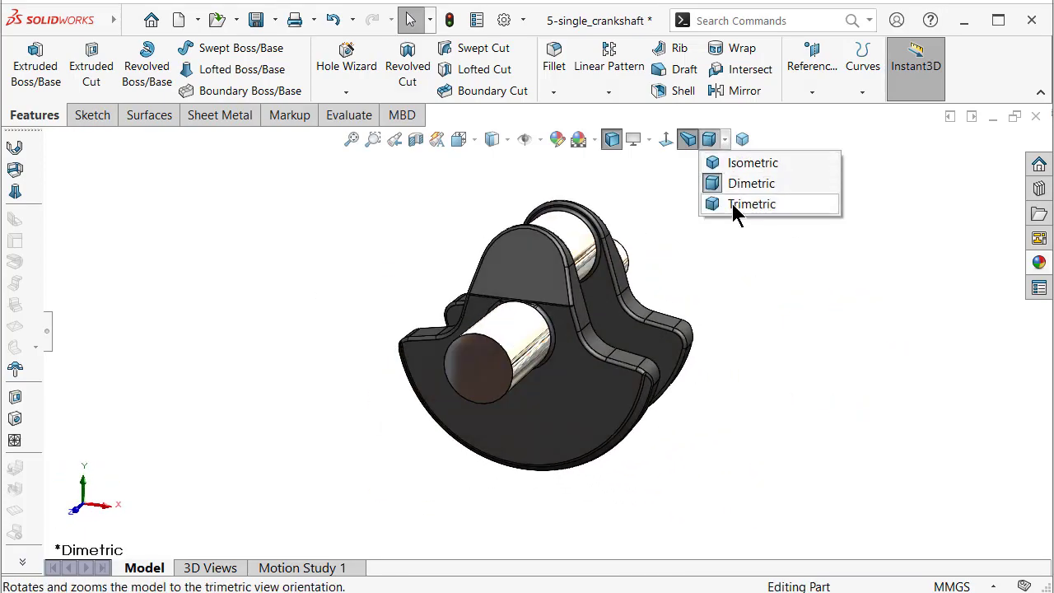
left_click(731, 204)
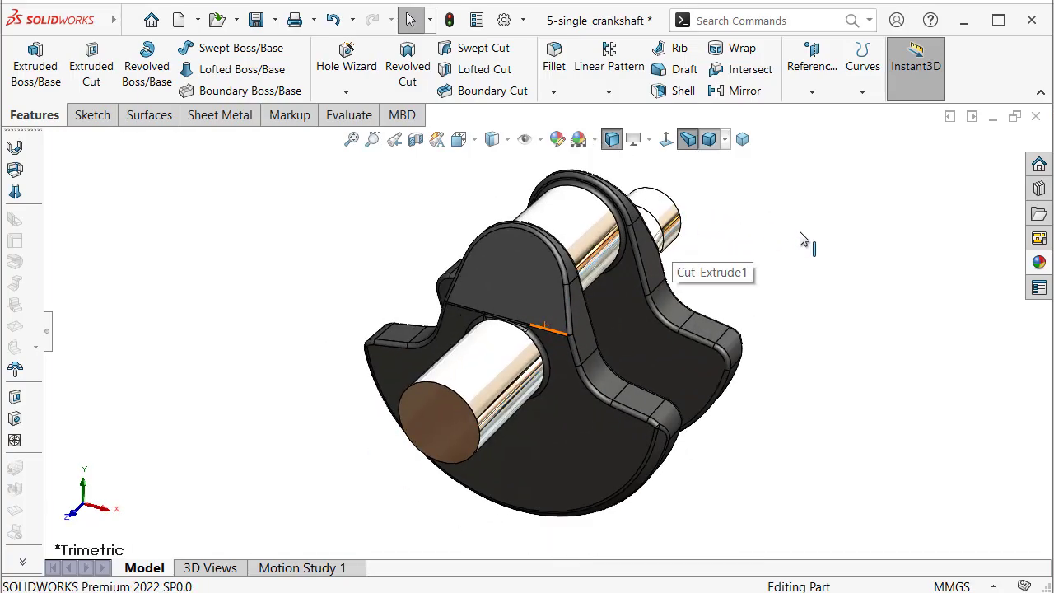